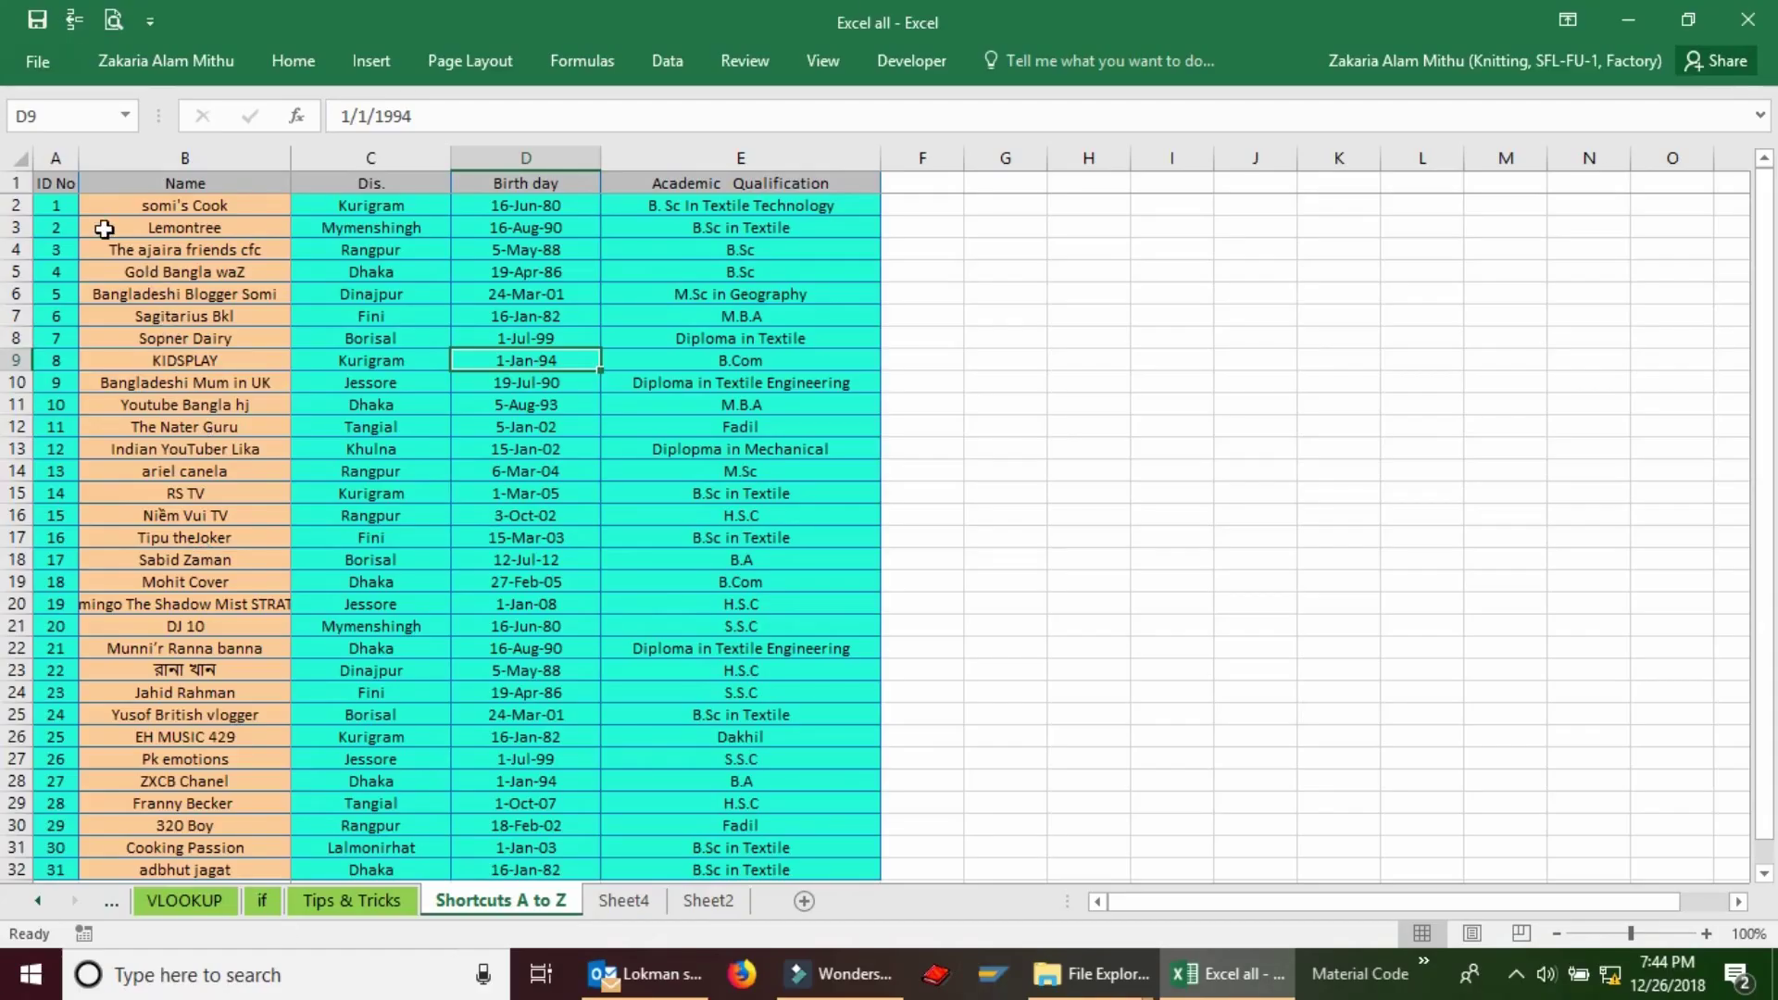
Select the whole student table, then the names in column B from B2 down.
mouse_move(57, 184)
mouse_down()
mouse_move(793, 424)
mouse_move(833, 482)
mouse_up()
click(220, 515)
drag(239, 203, 255, 871)
scroll(255, 874, down, 3)
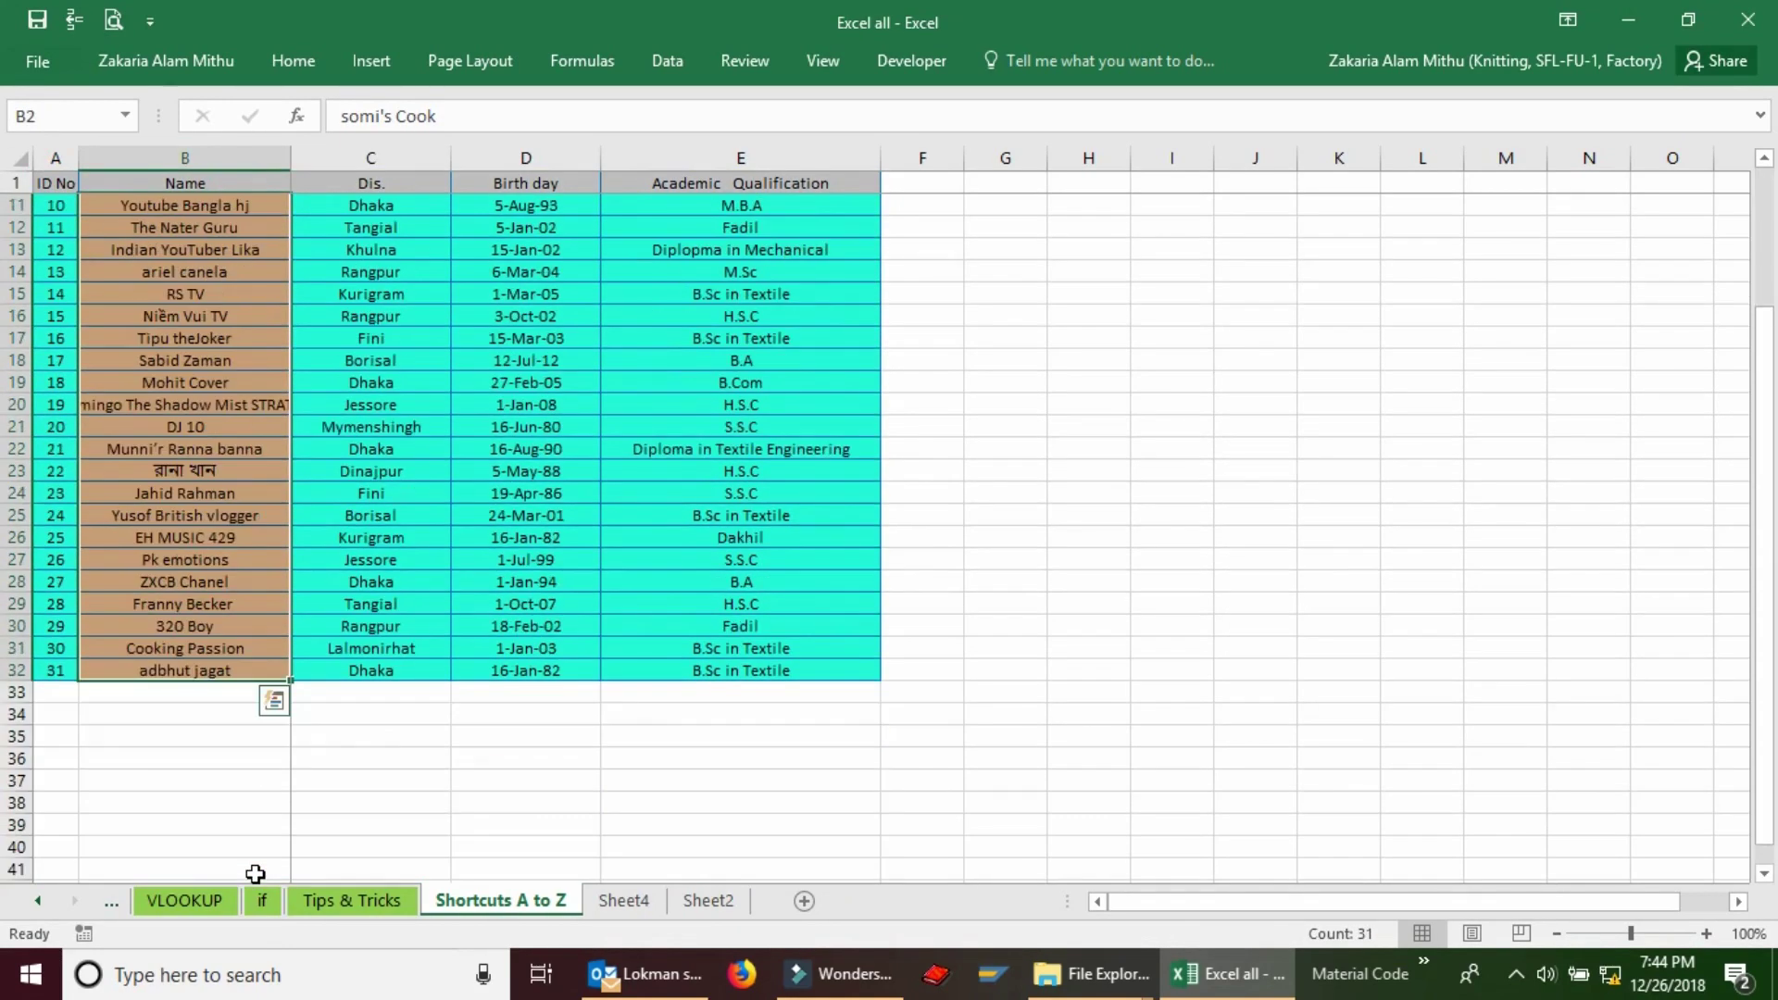
scroll(255, 874, up, 3)
click(185, 493)
click(186, 426)
click(218, 315)
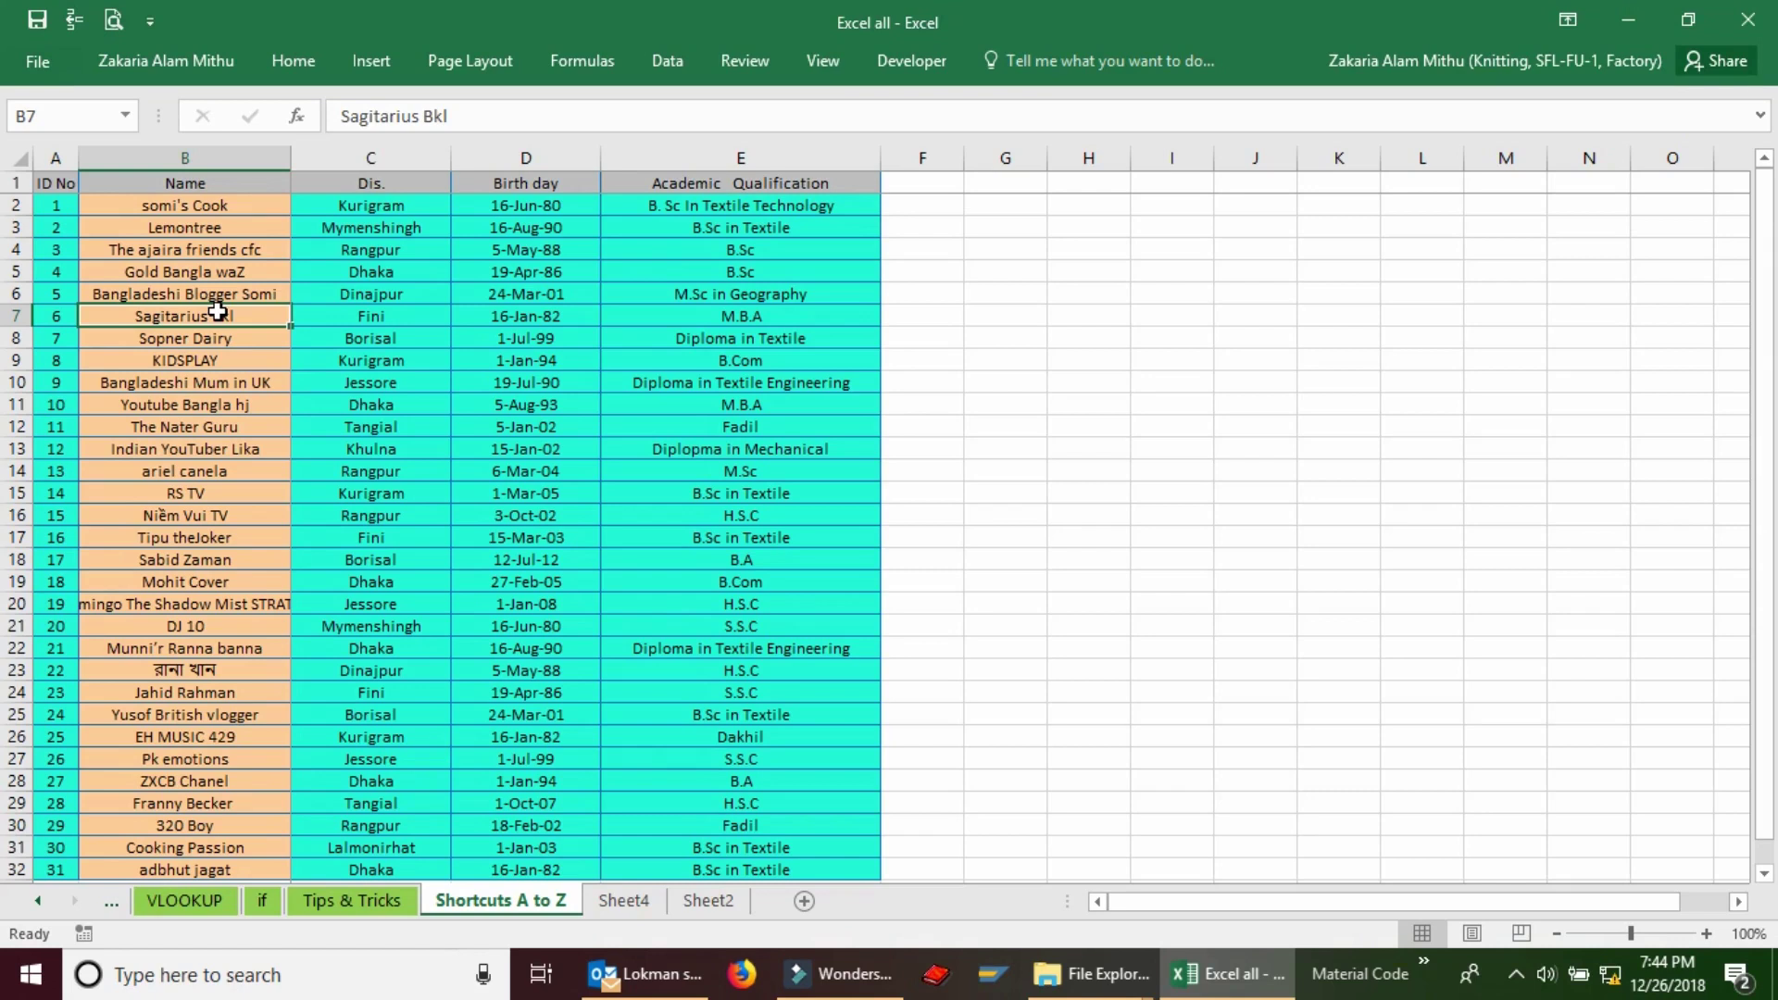
Select the names in B2:B32, then B2:B30, then The Nater Guru cell.
drag(224, 211, 218, 875)
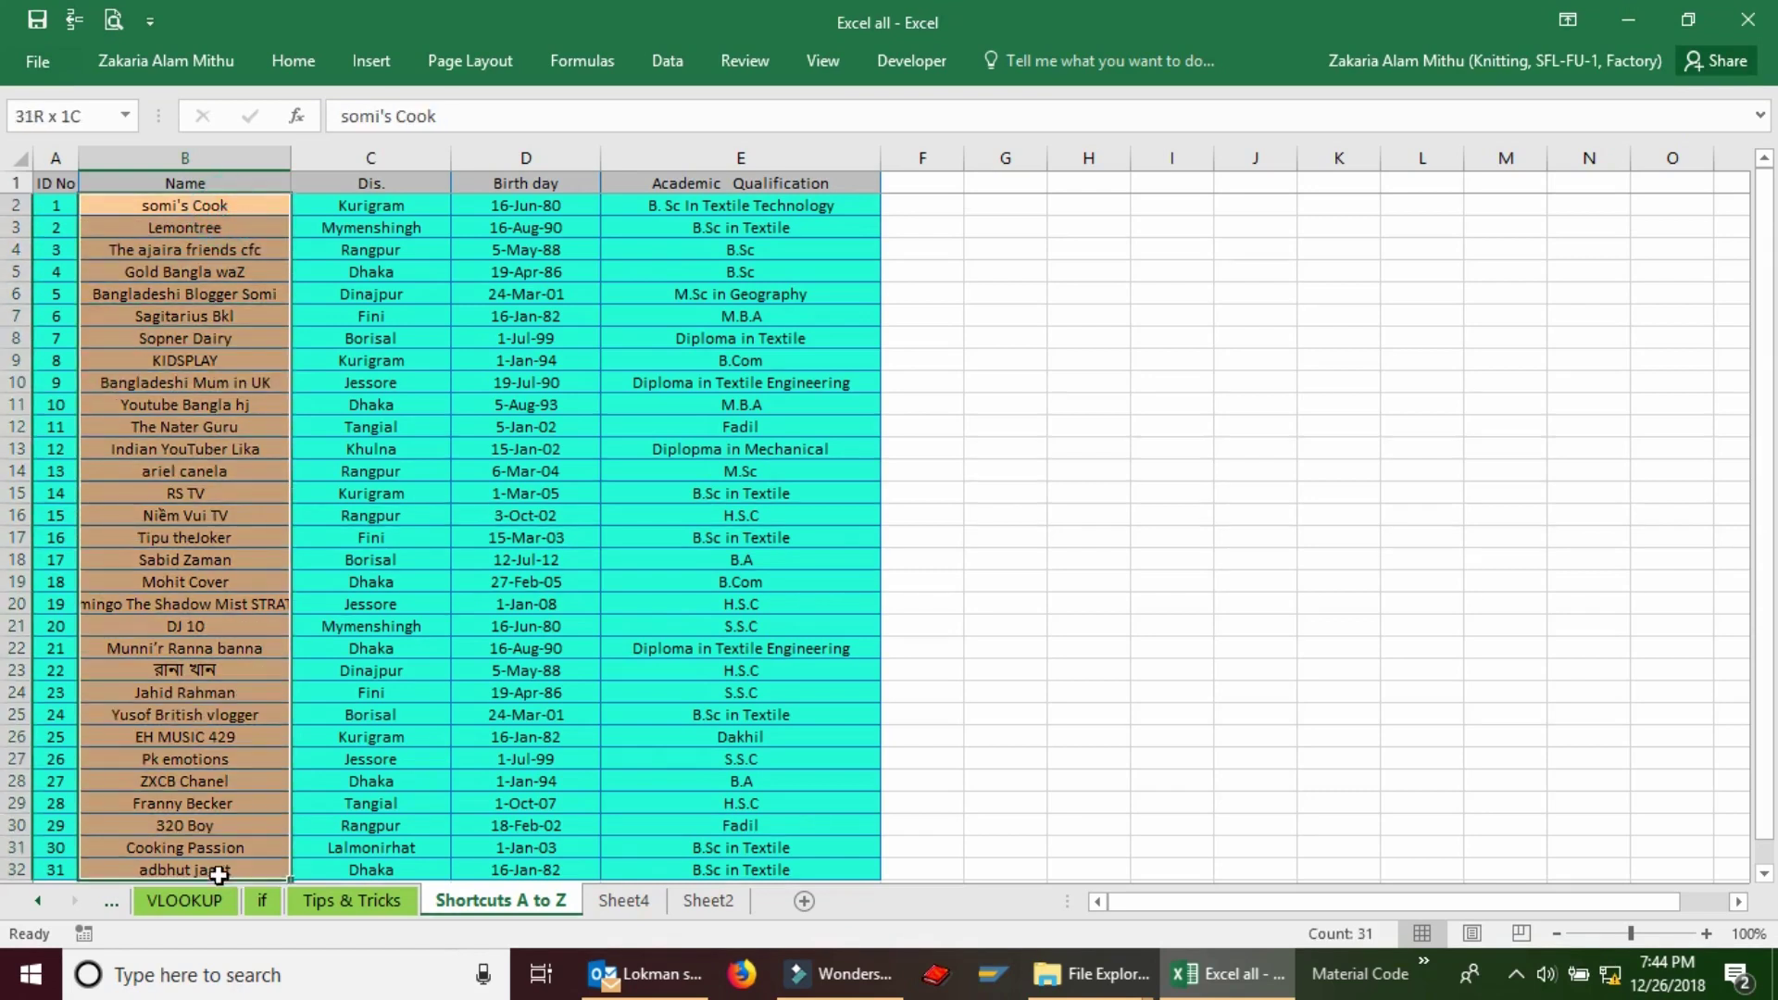
click(221, 670)
click(219, 426)
drag(228, 215, 223, 825)
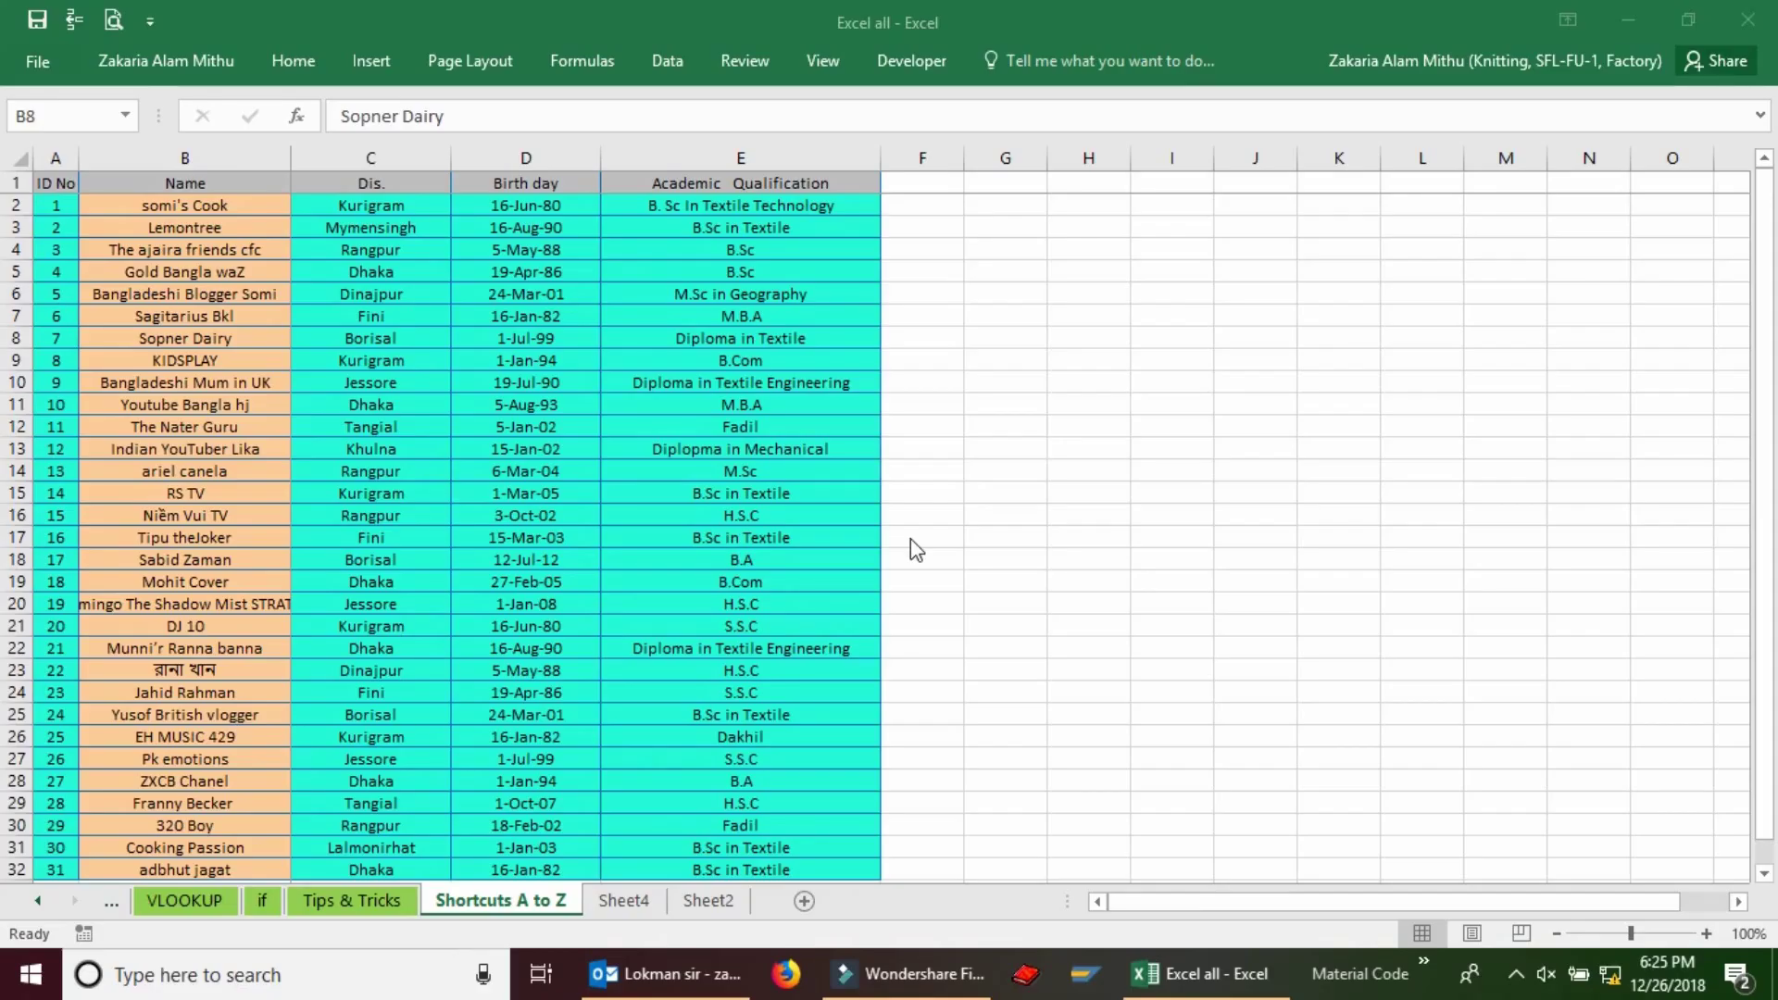
click(240, 428)
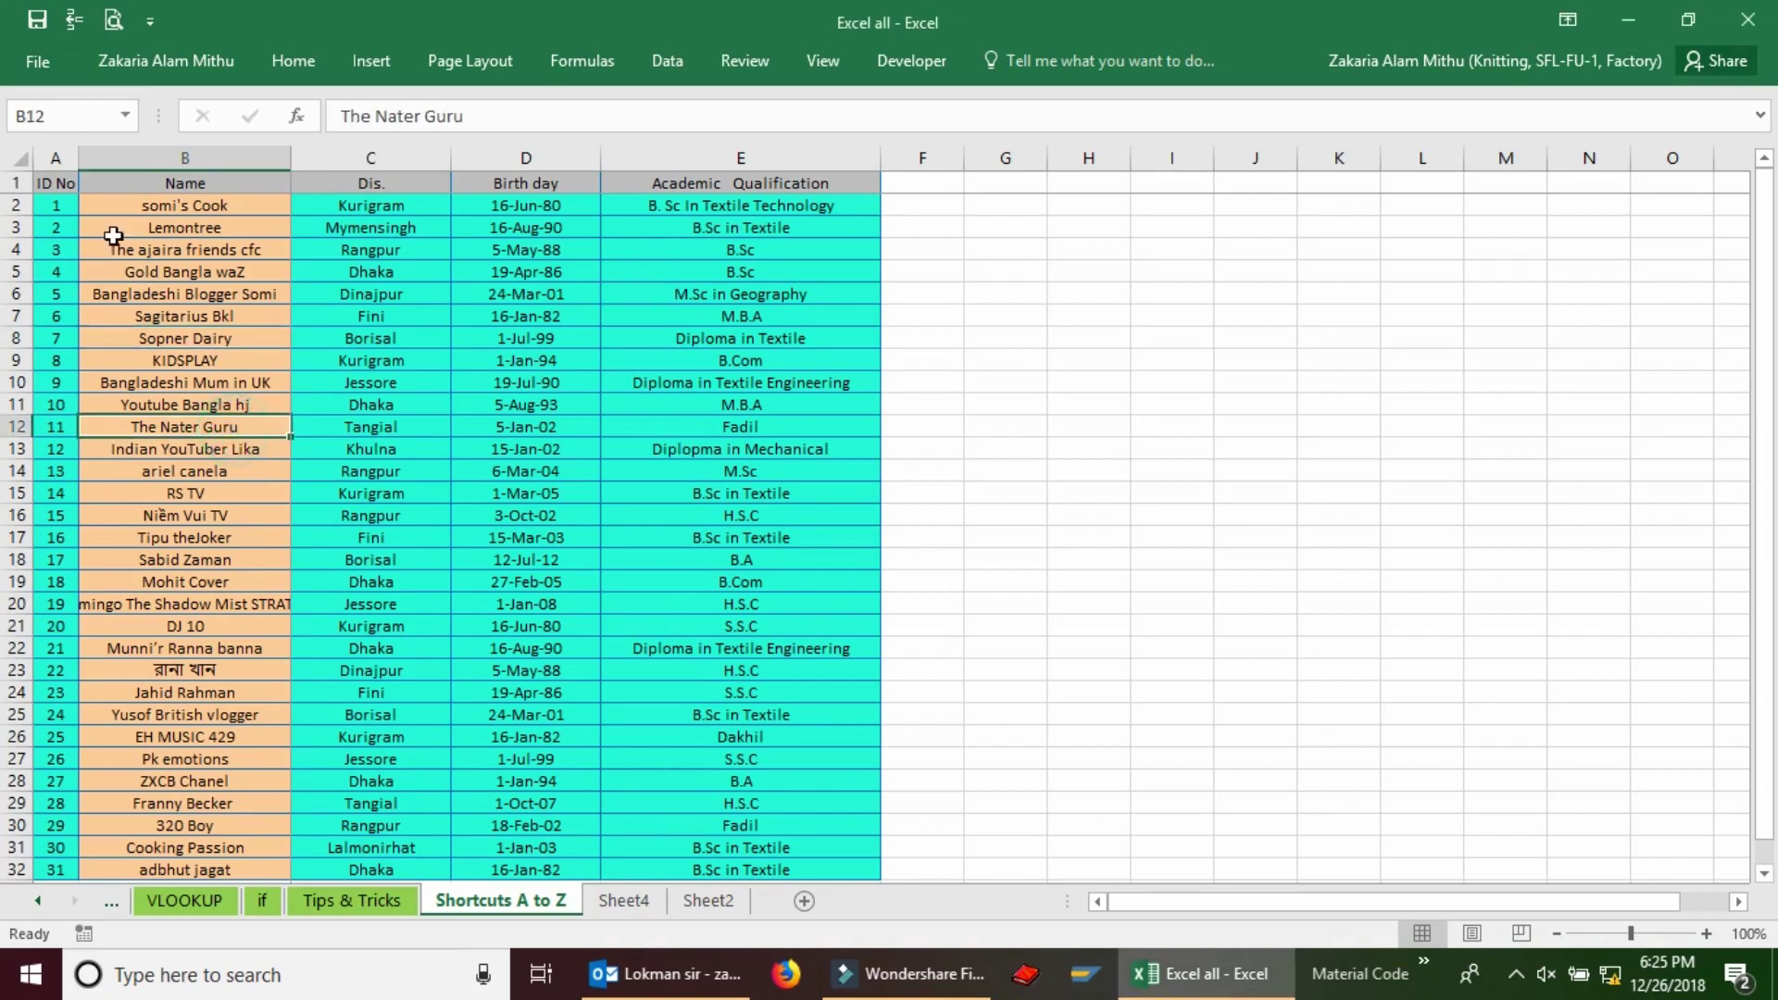
Select the full table A1:E32, then single cells such as birth day D15.
drag(62, 188, 648, 556)
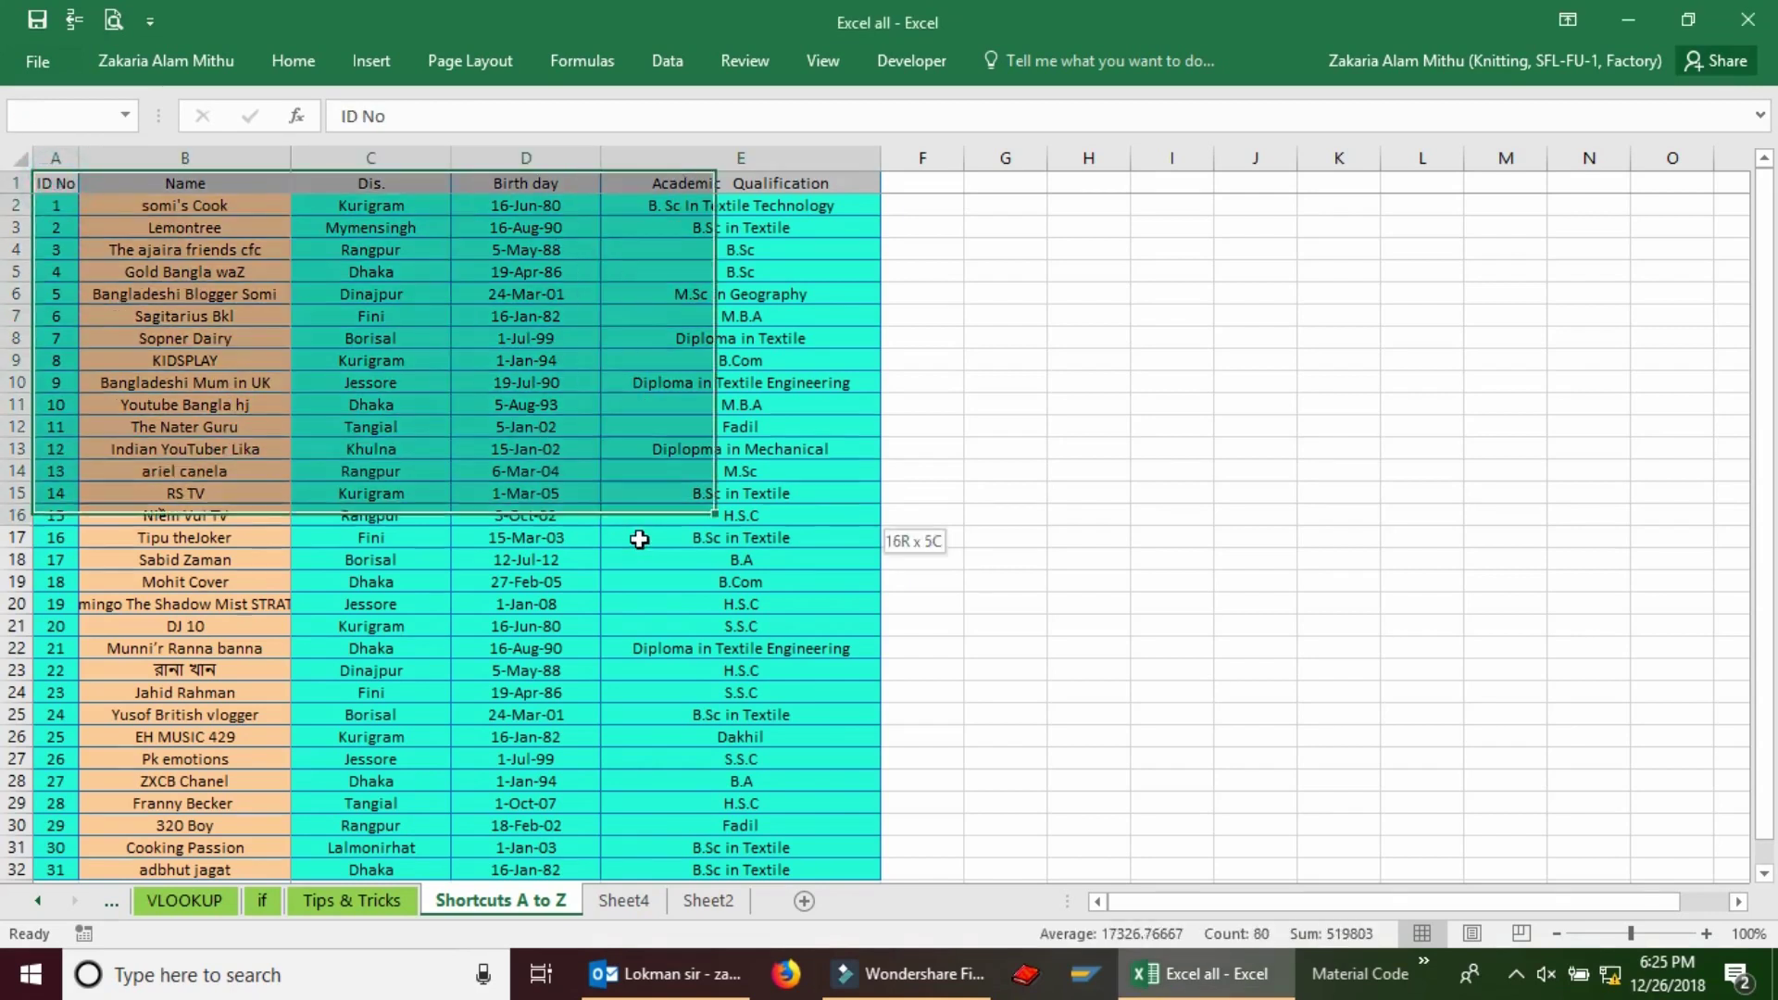
drag(69, 181, 712, 982)
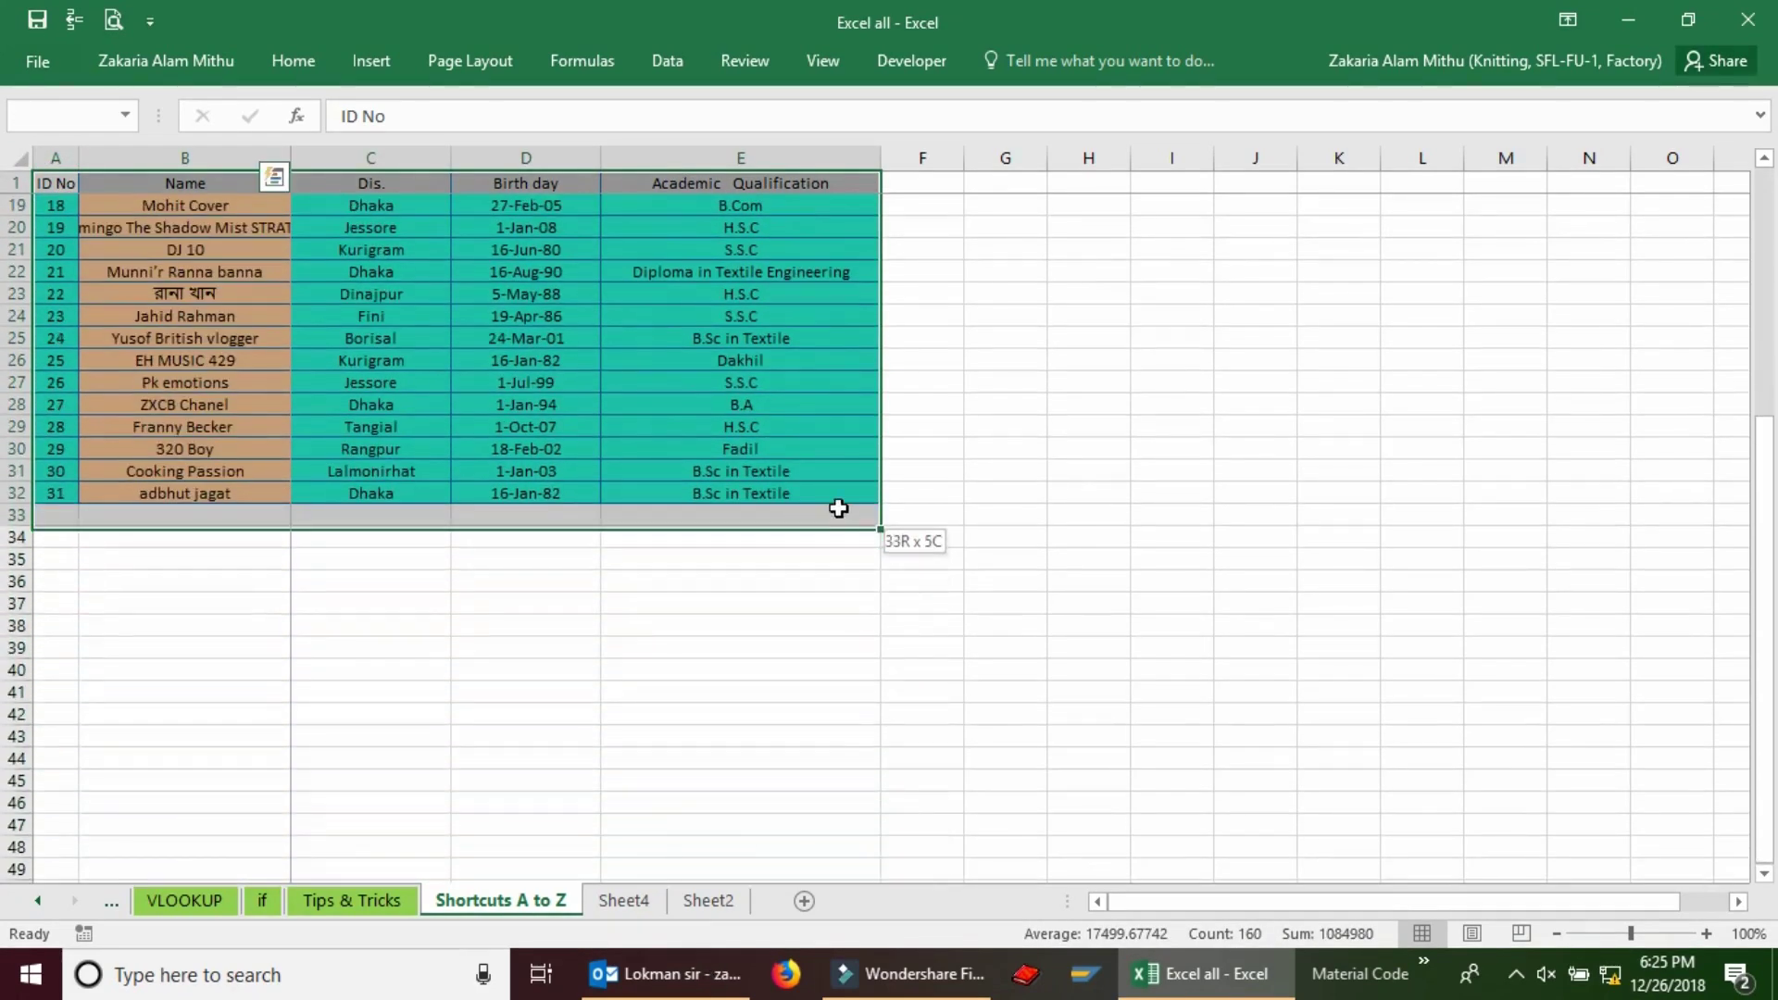
drag(713, 981, 845, 491)
scroll(845, 491, up, 6)
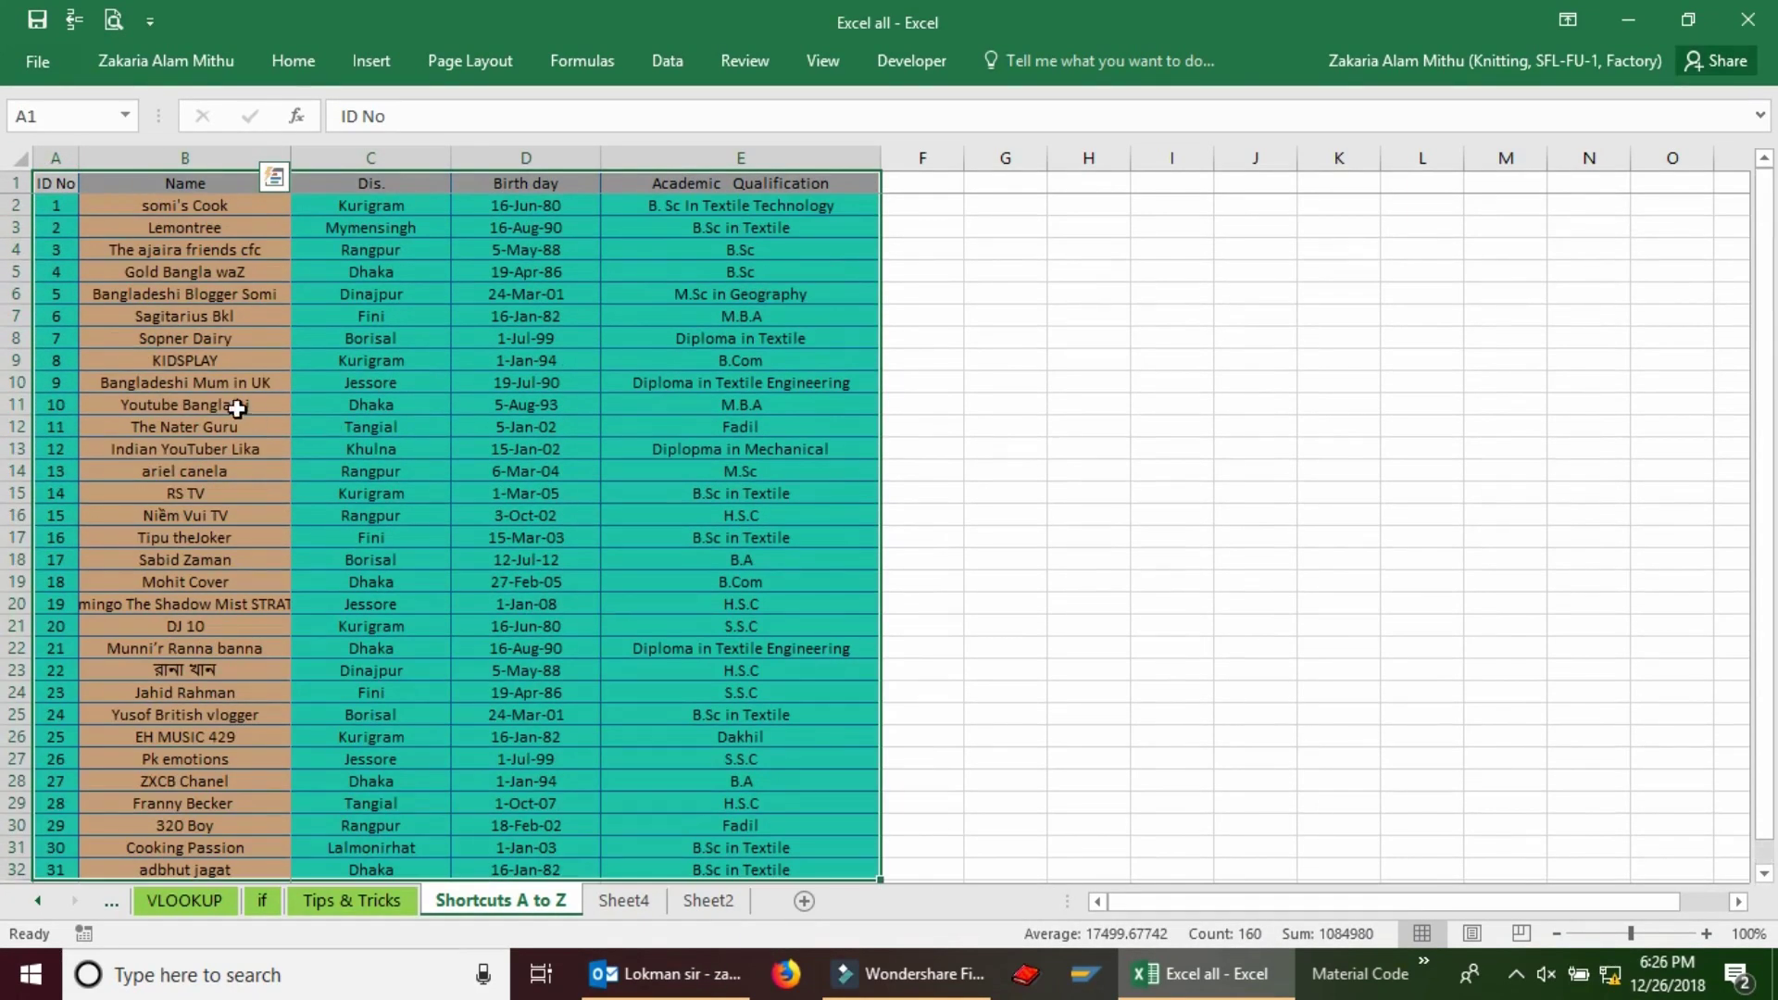
click(741, 316)
click(741, 471)
click(576, 496)
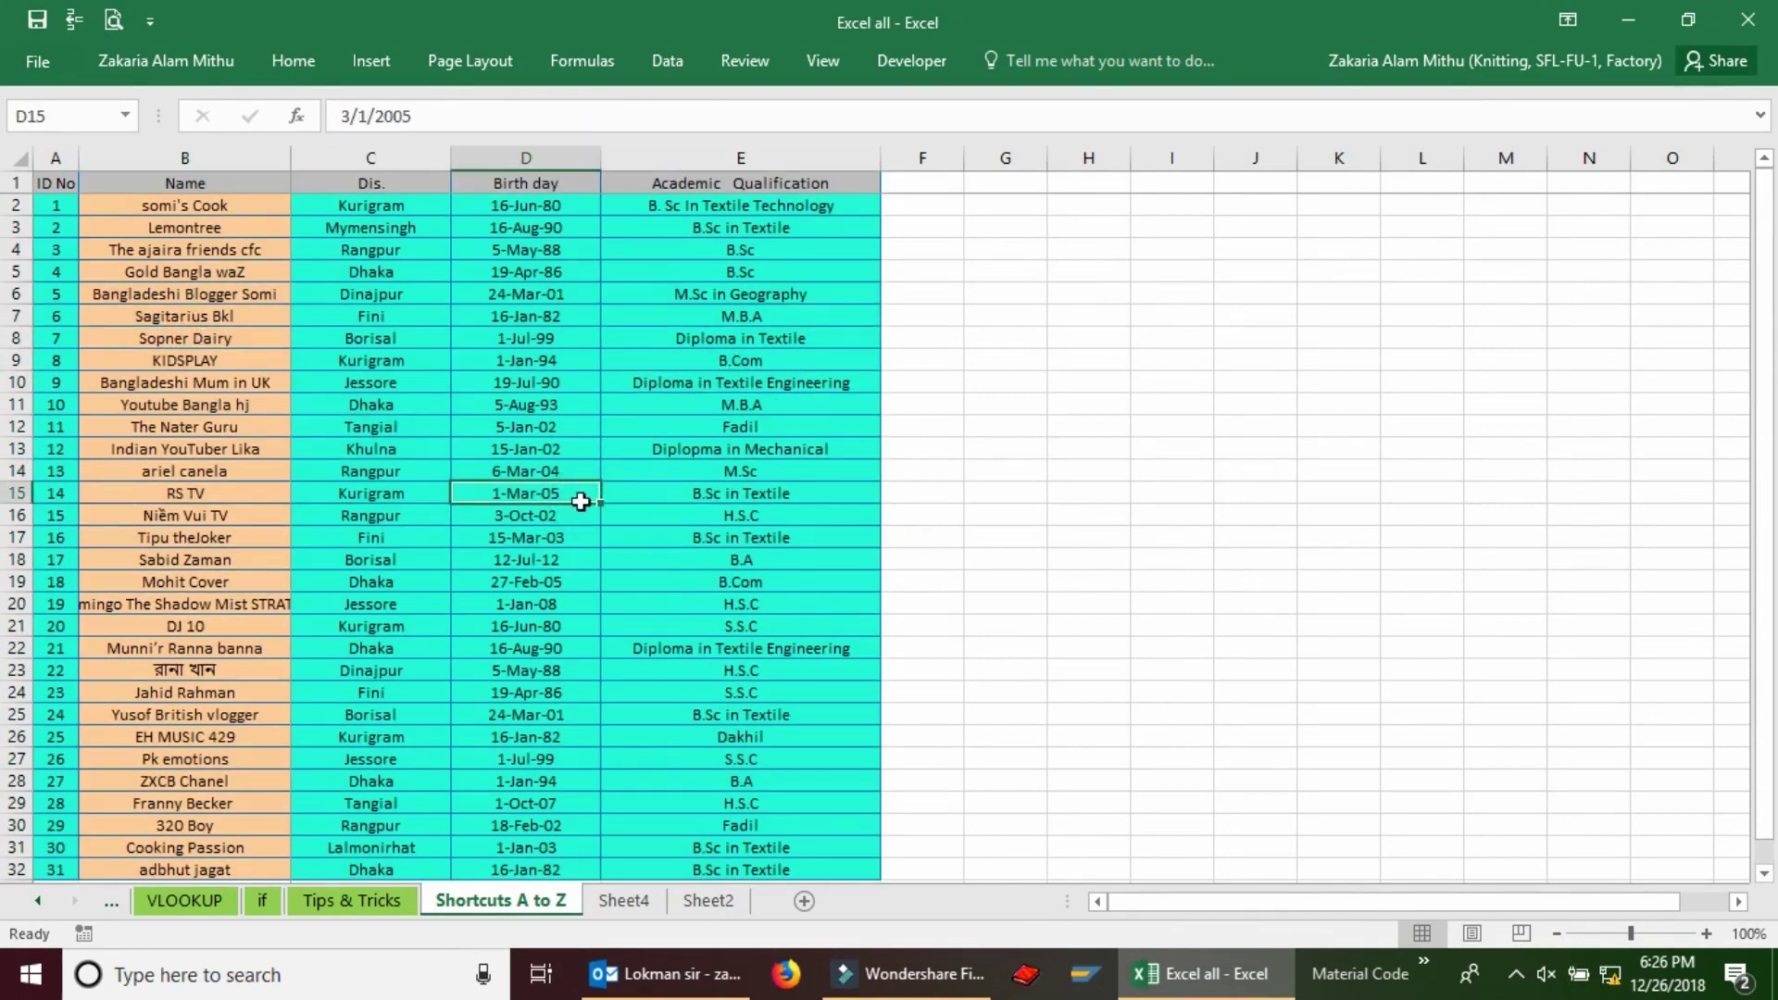
Select the entire data range with Ctrl+A twice, then move the active cell to E14.
key(ctrl+a)
click(278, 384)
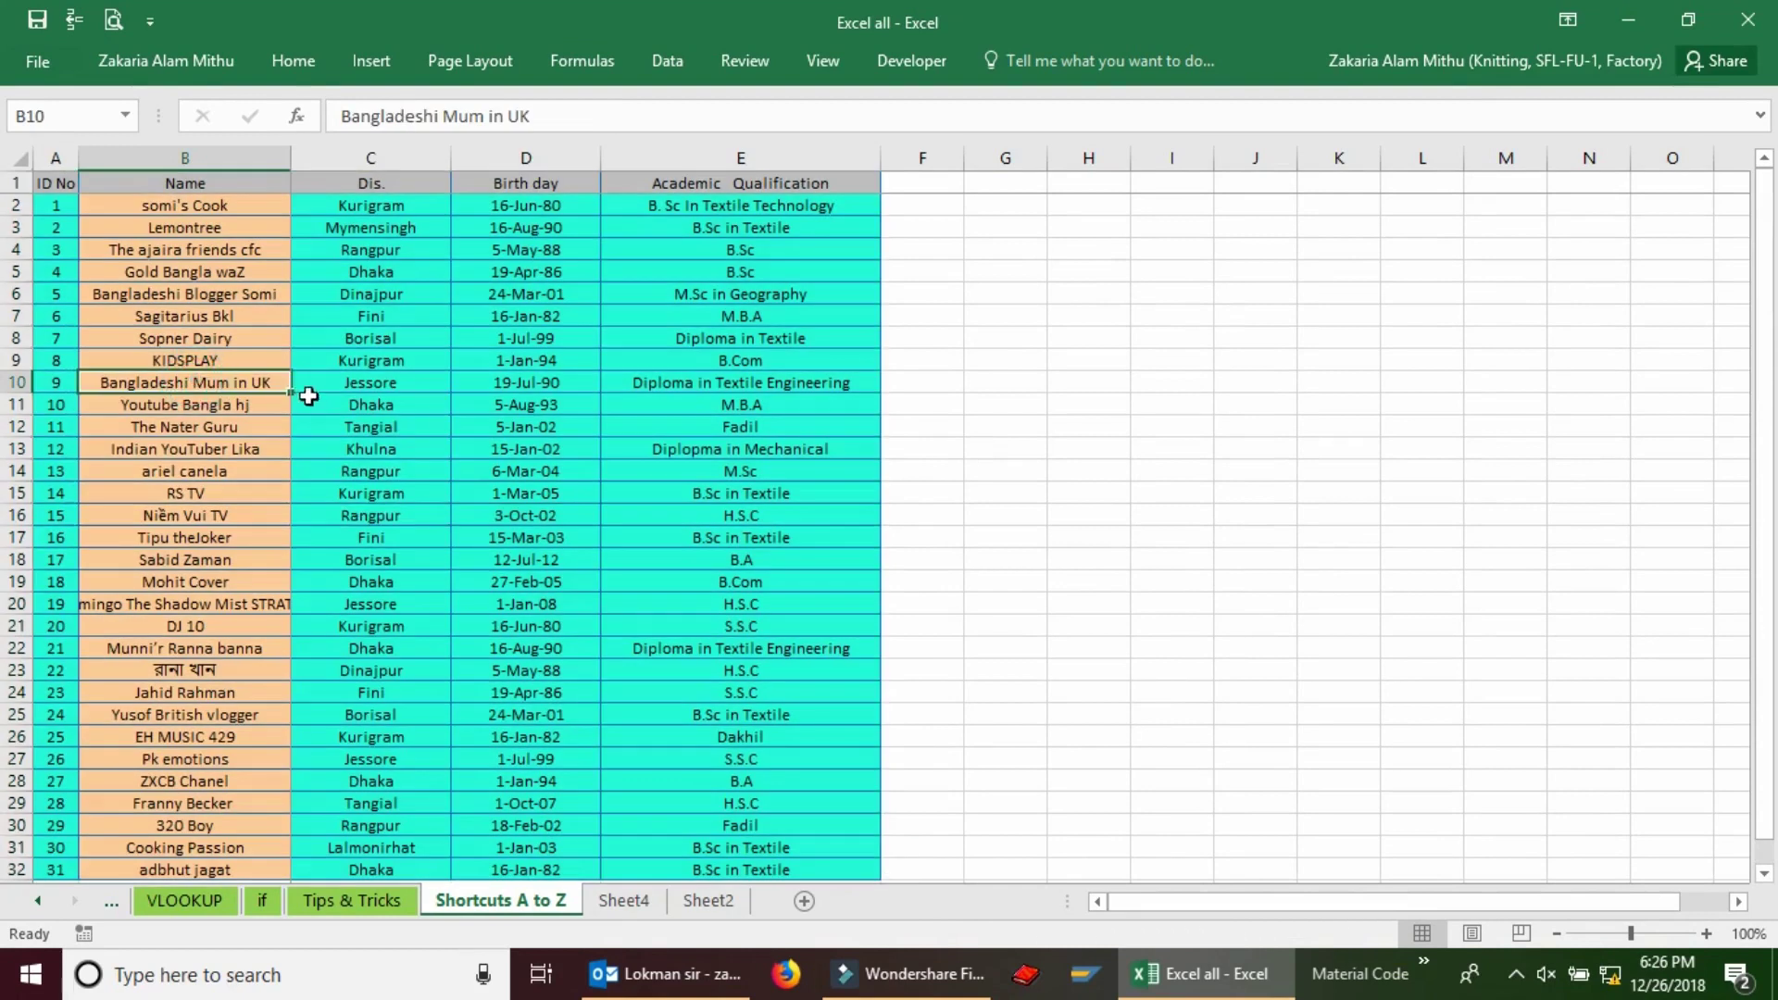
key(ctrl+a)
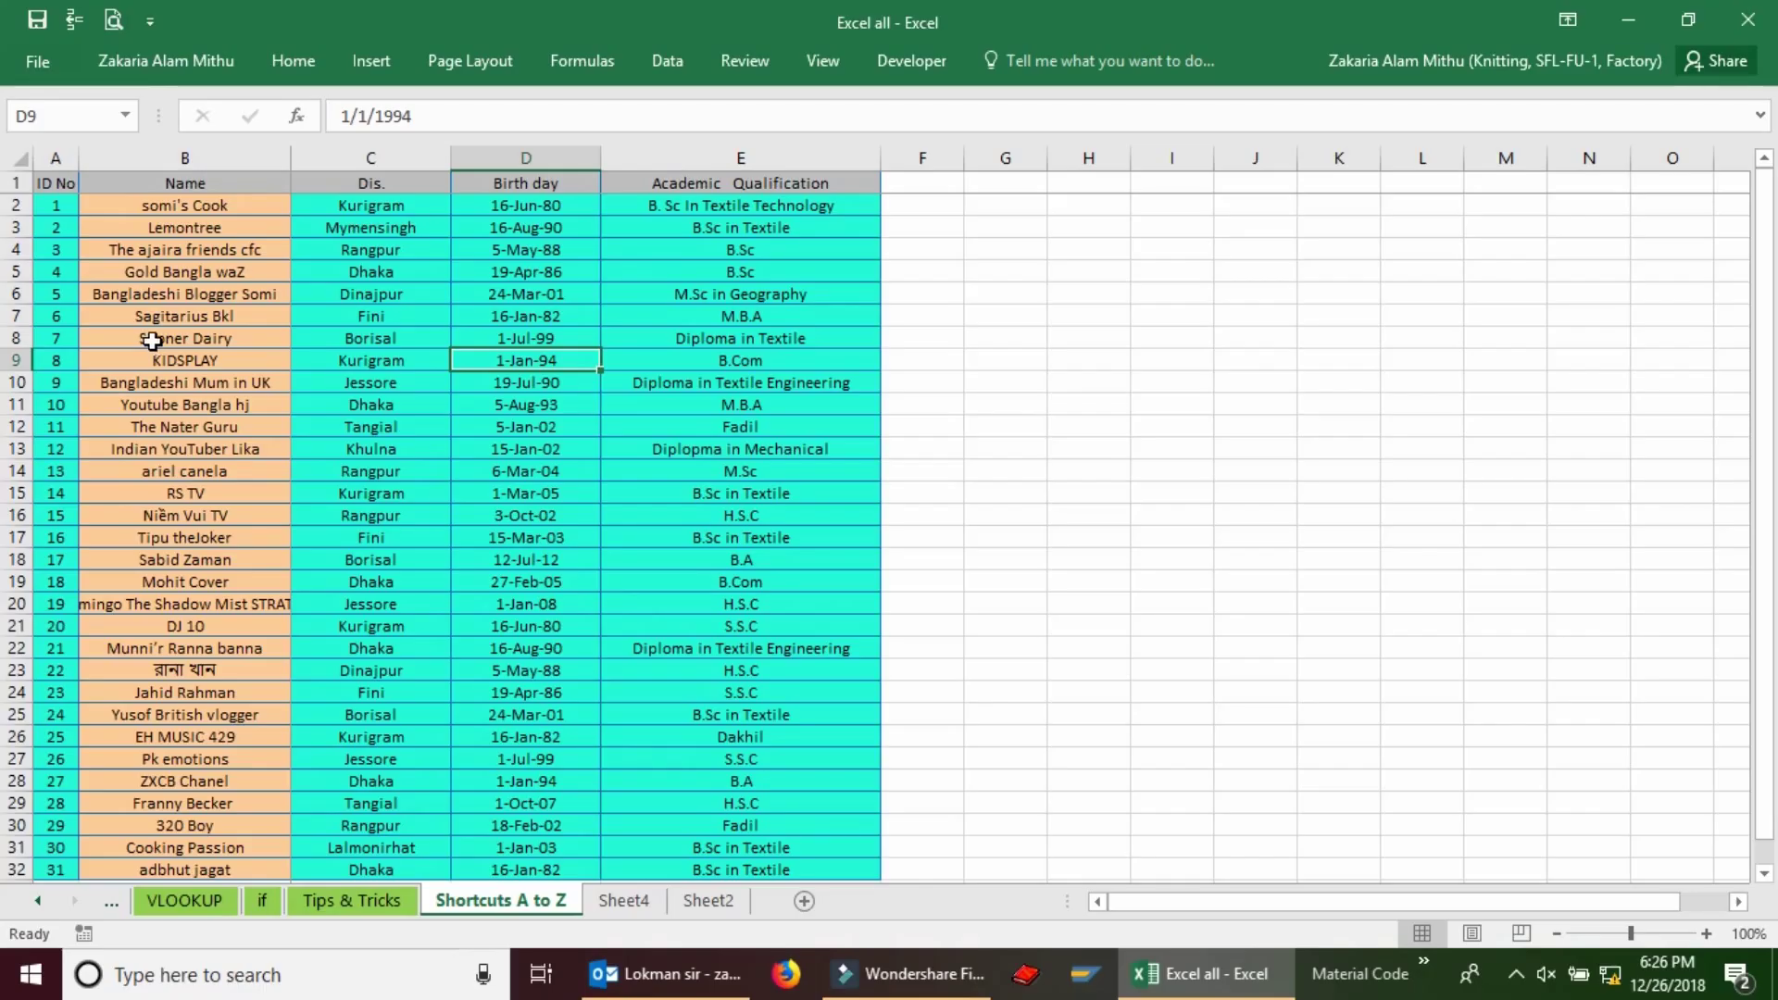
key(Right)
key(Down)
key(Down)
key(Down)
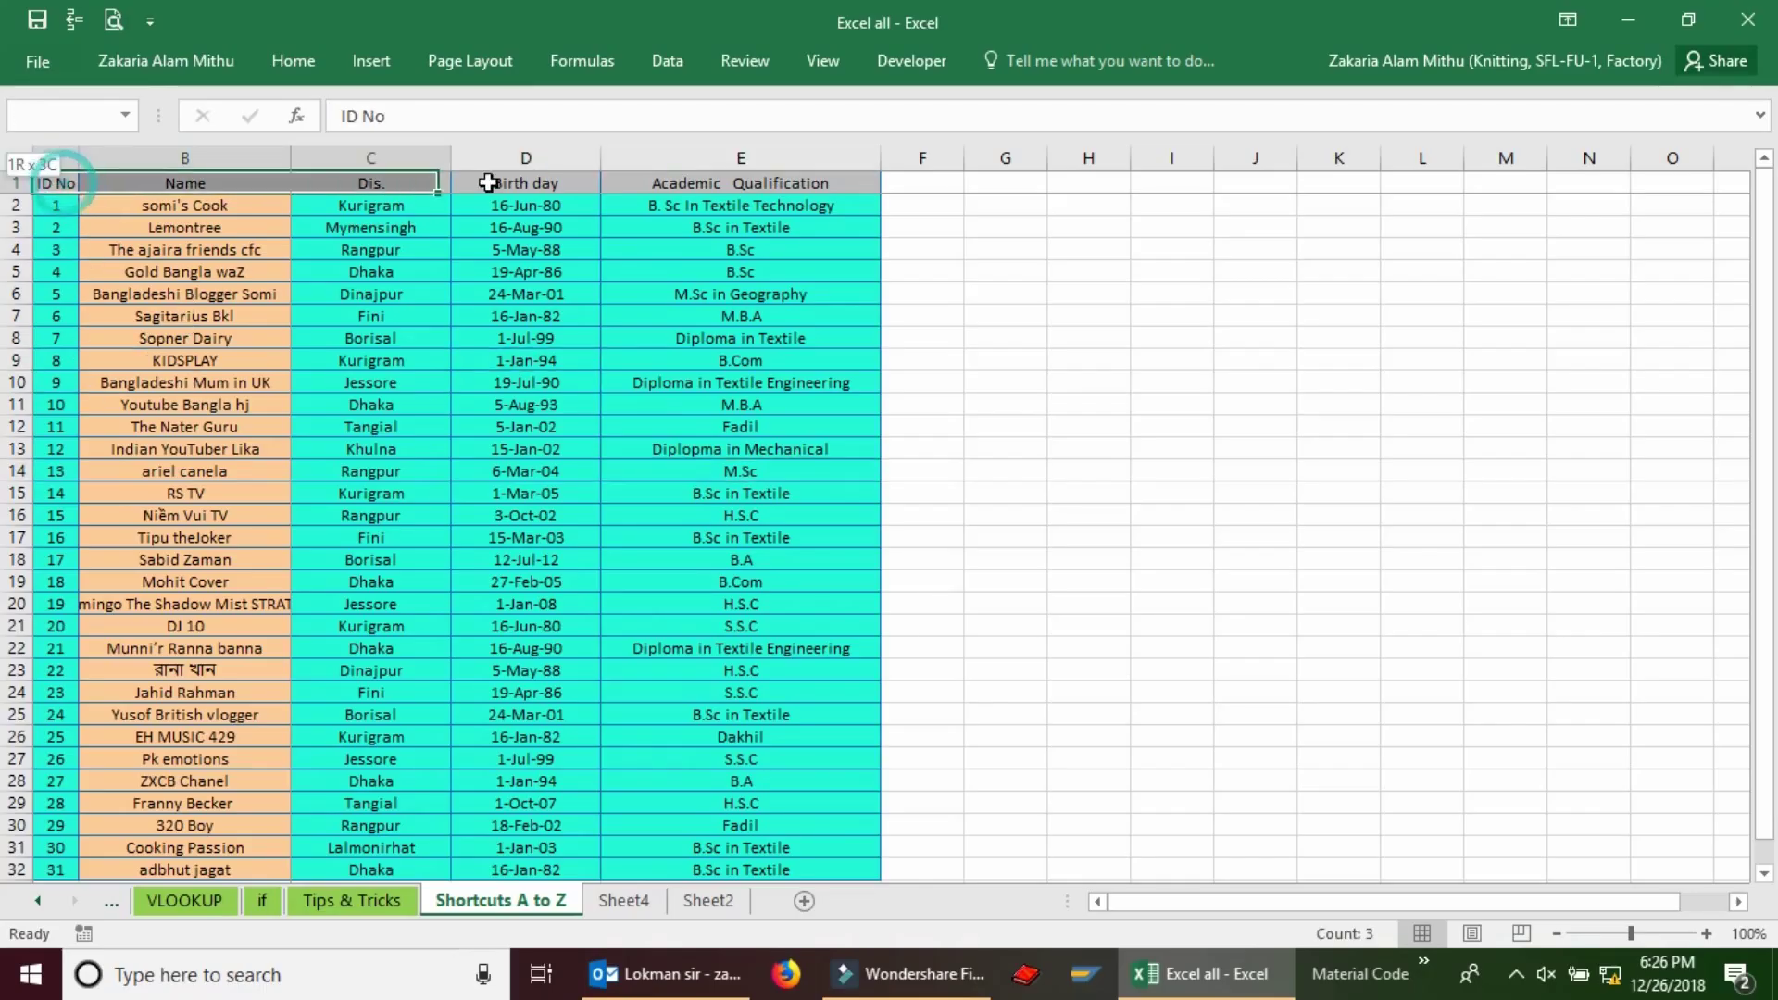
Bold the header row A1:E1, then select cell C6.
drag(64, 183, 758, 189)
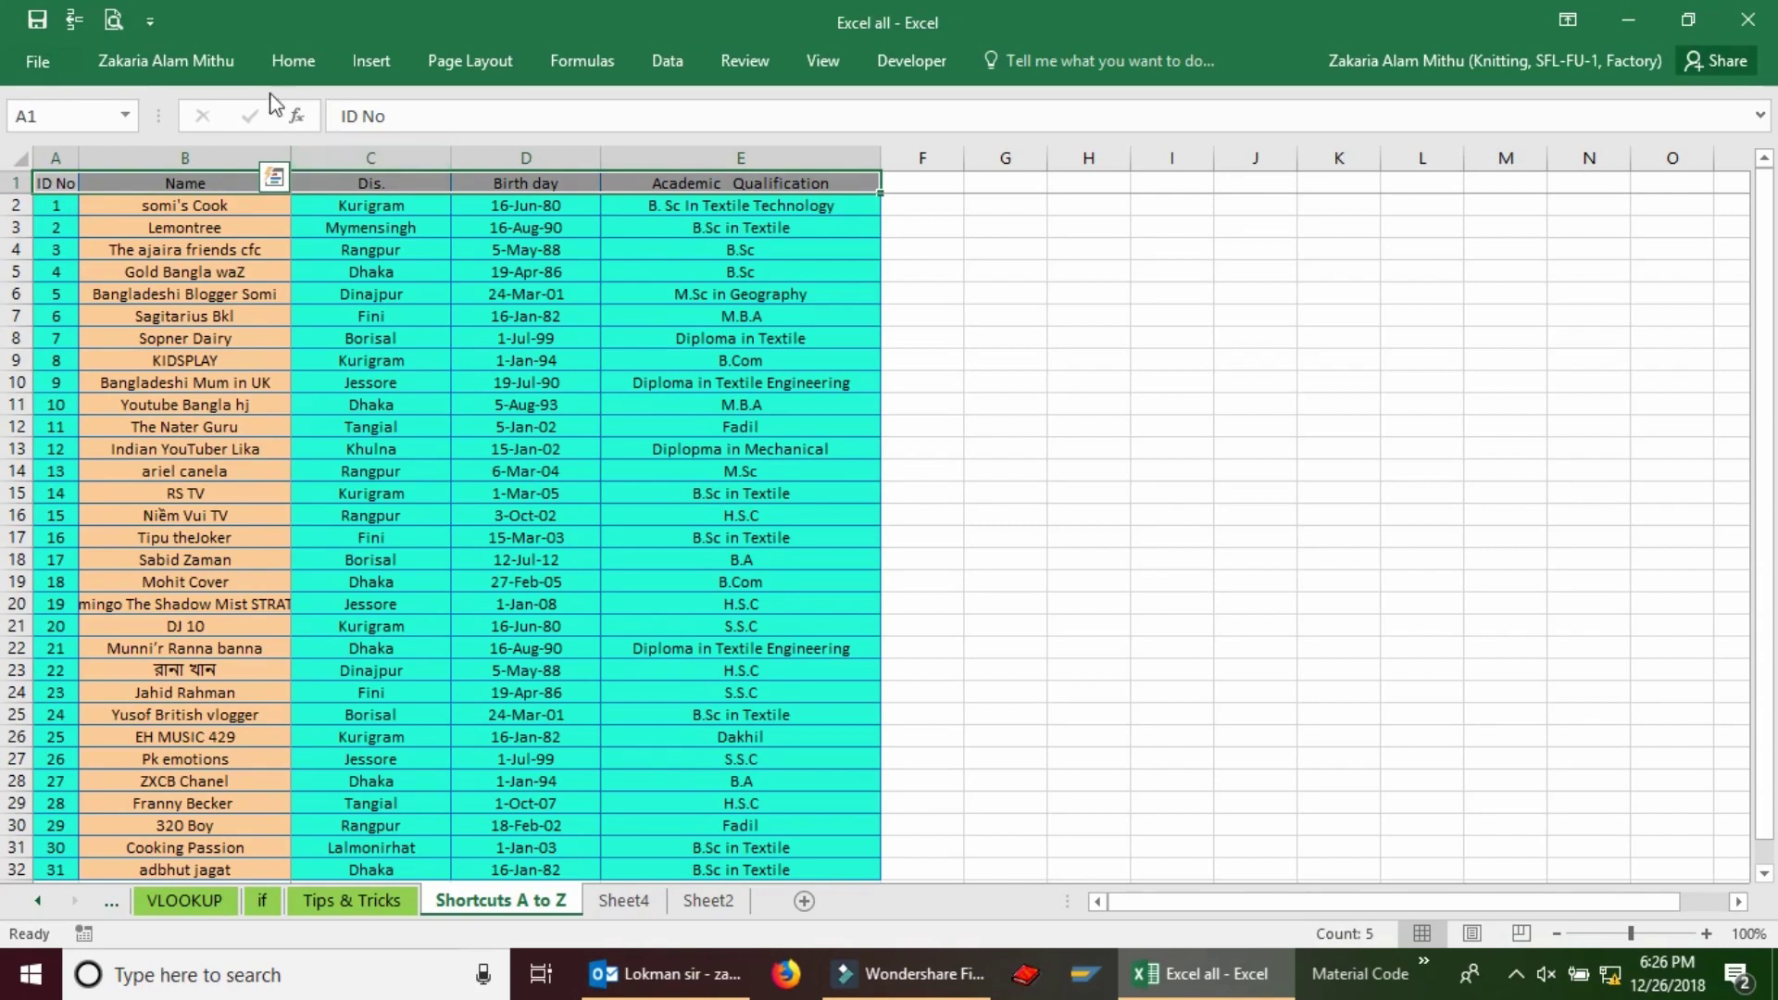
click(166, 60)
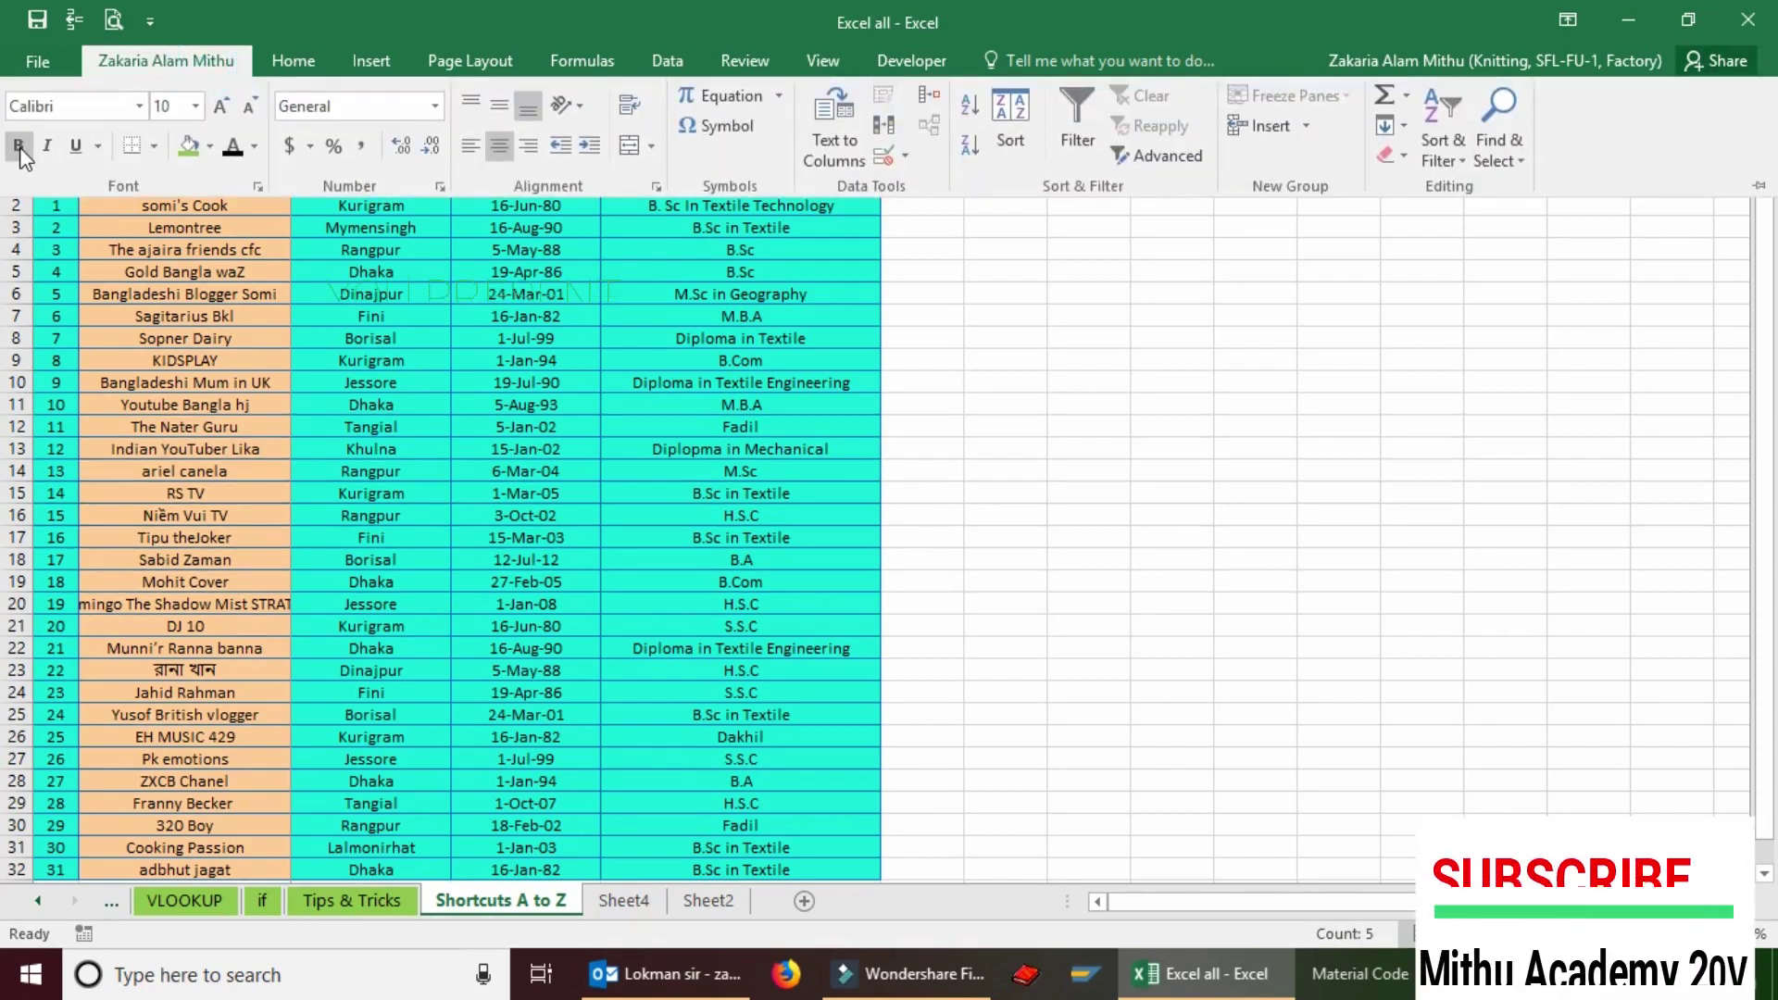
click(19, 147)
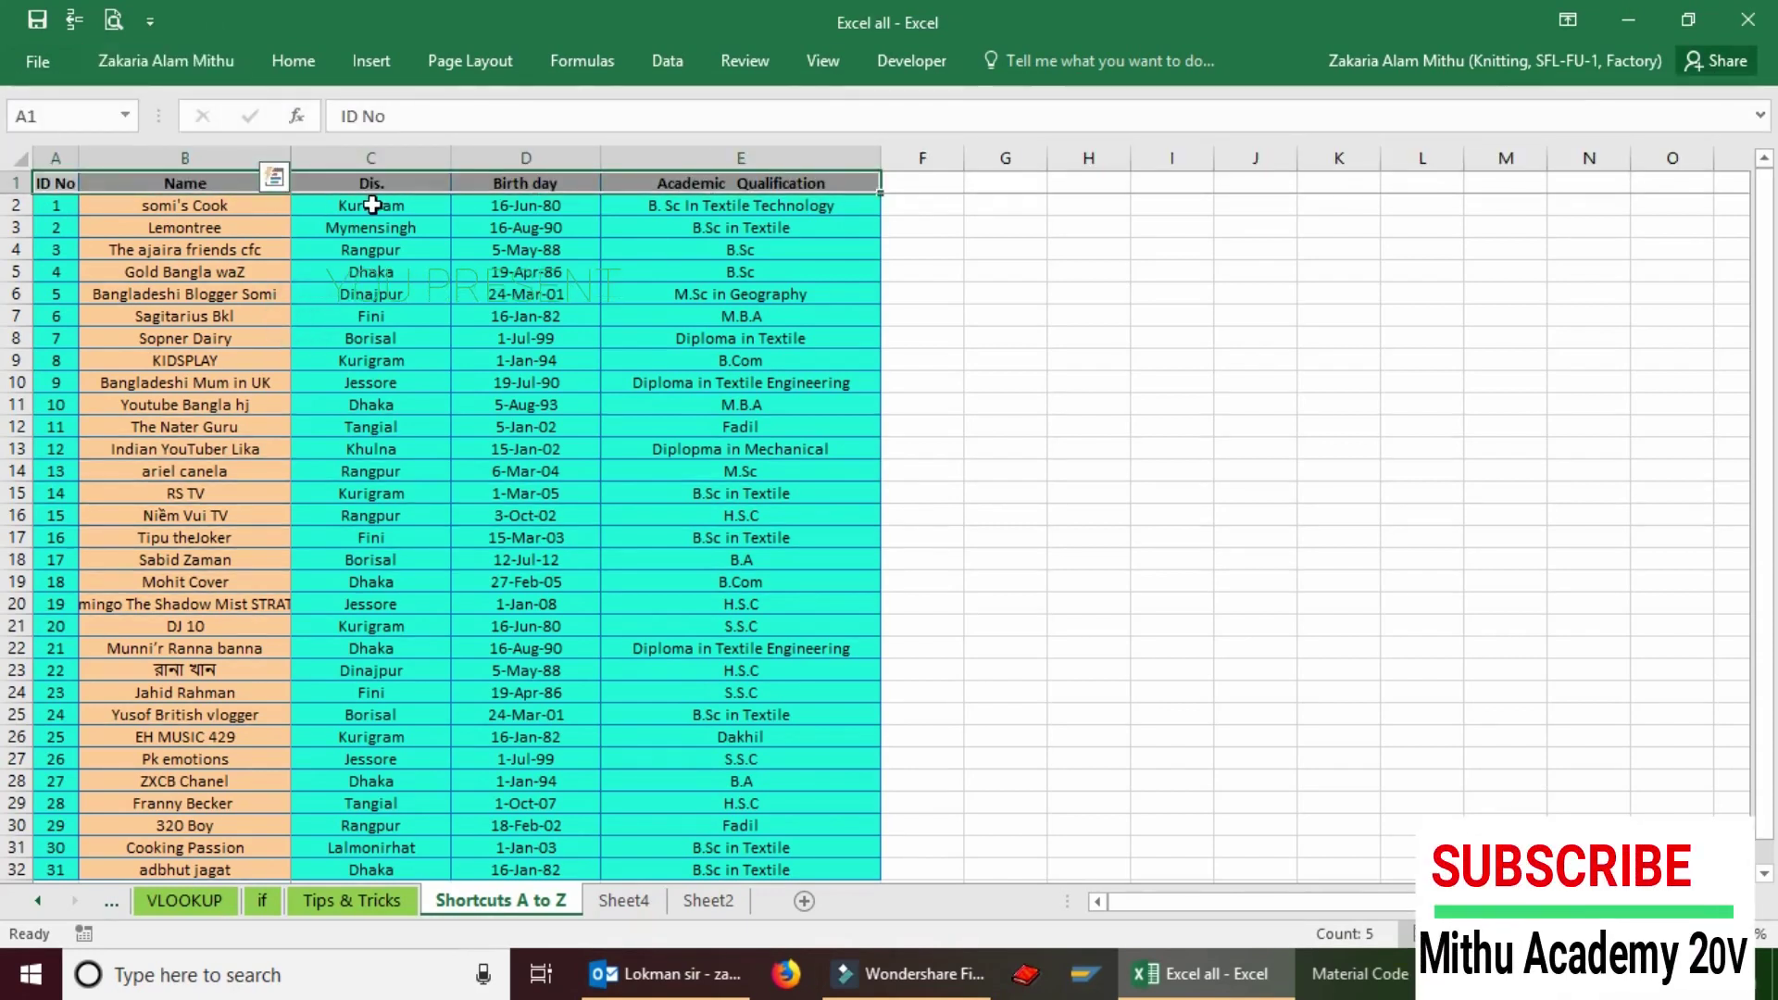
click(332, 291)
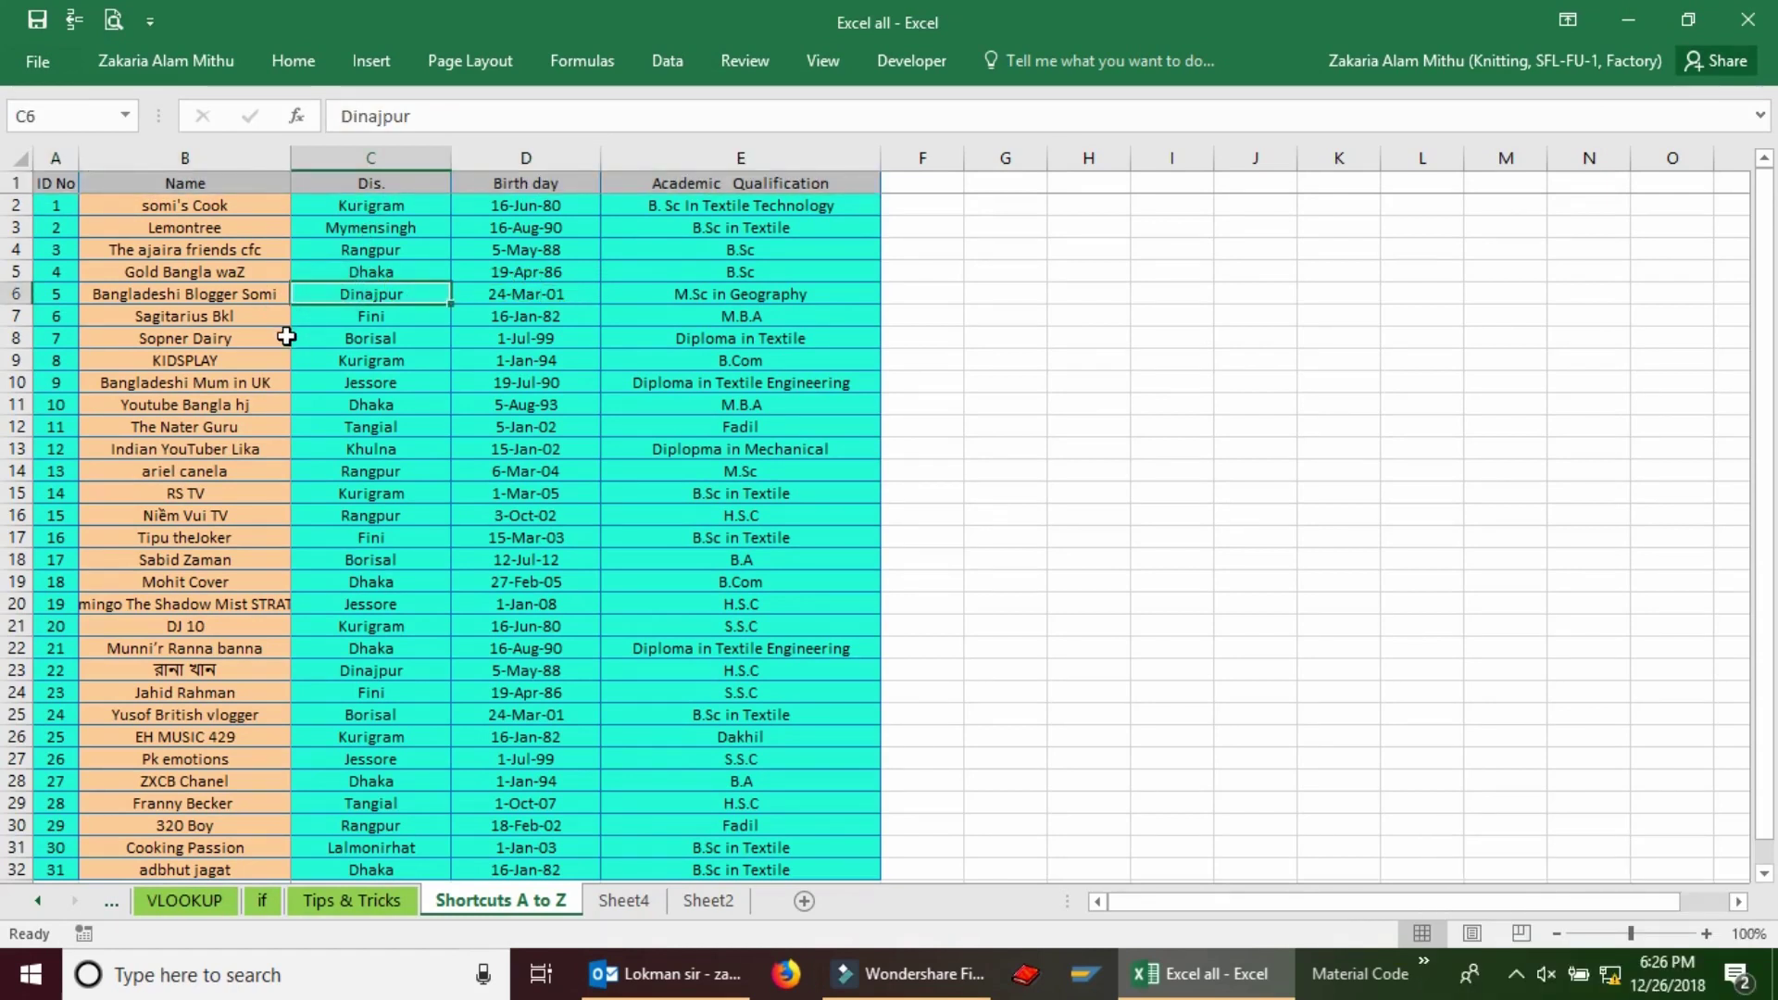
drag(74, 191, 705, 178)
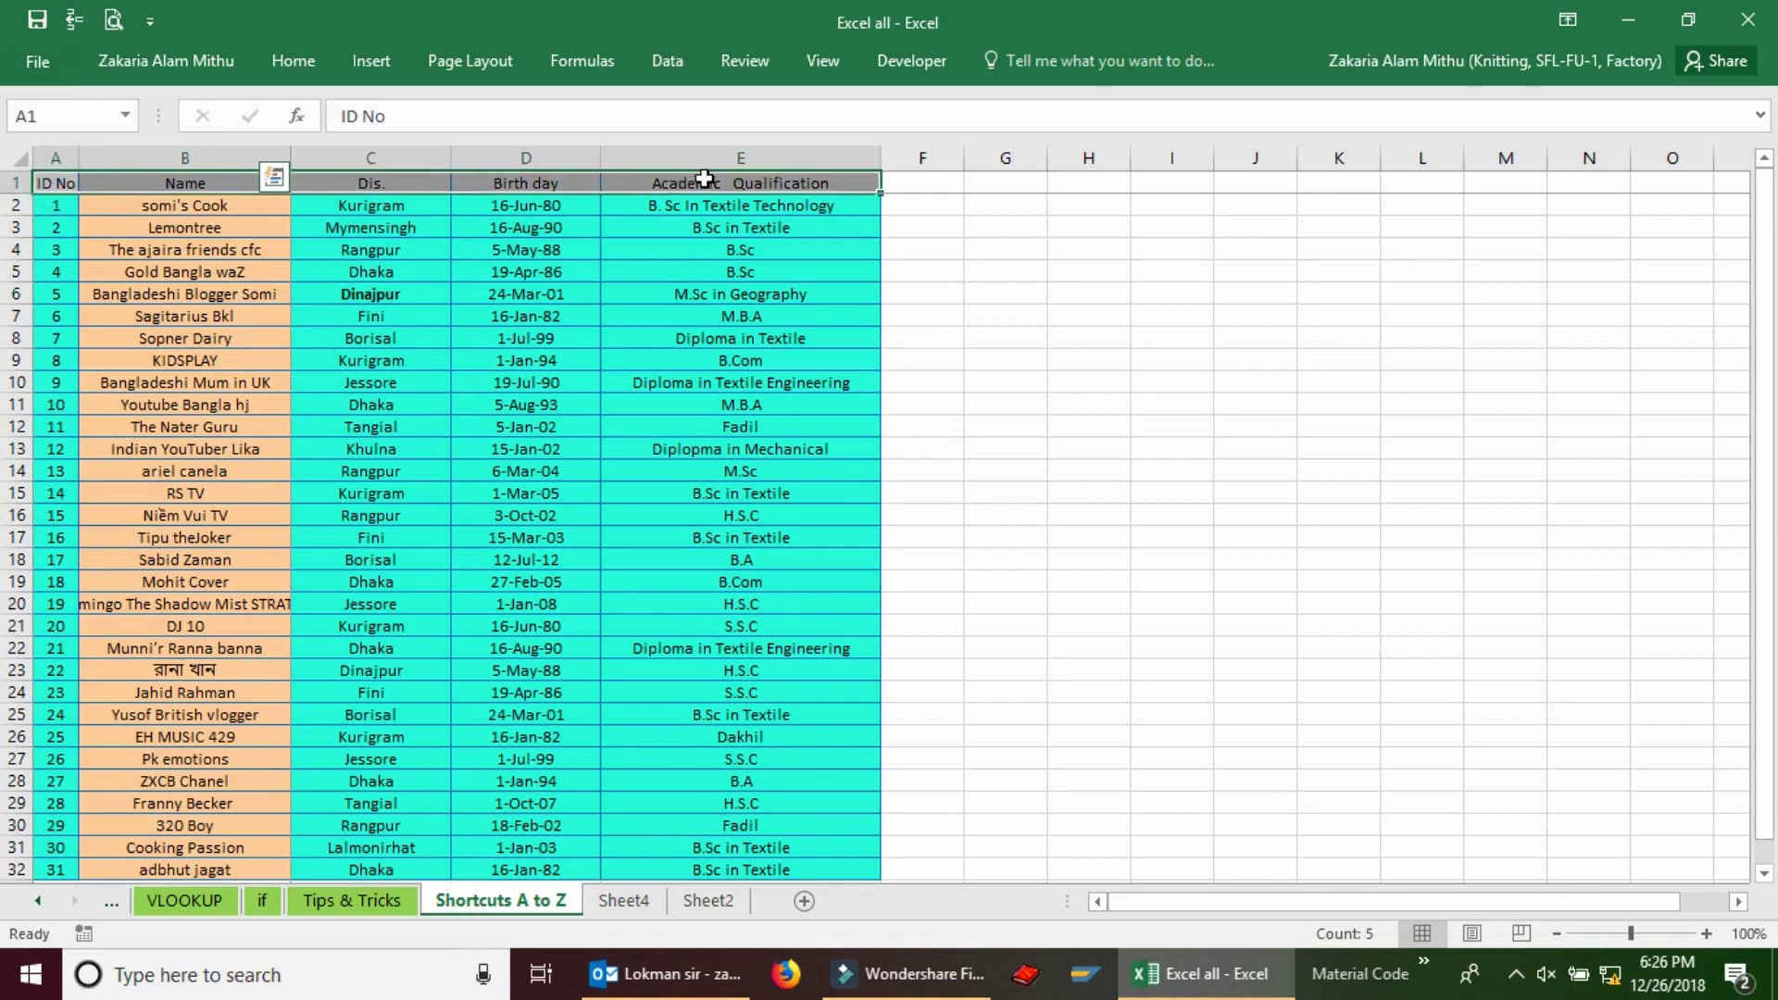
click(394, 295)
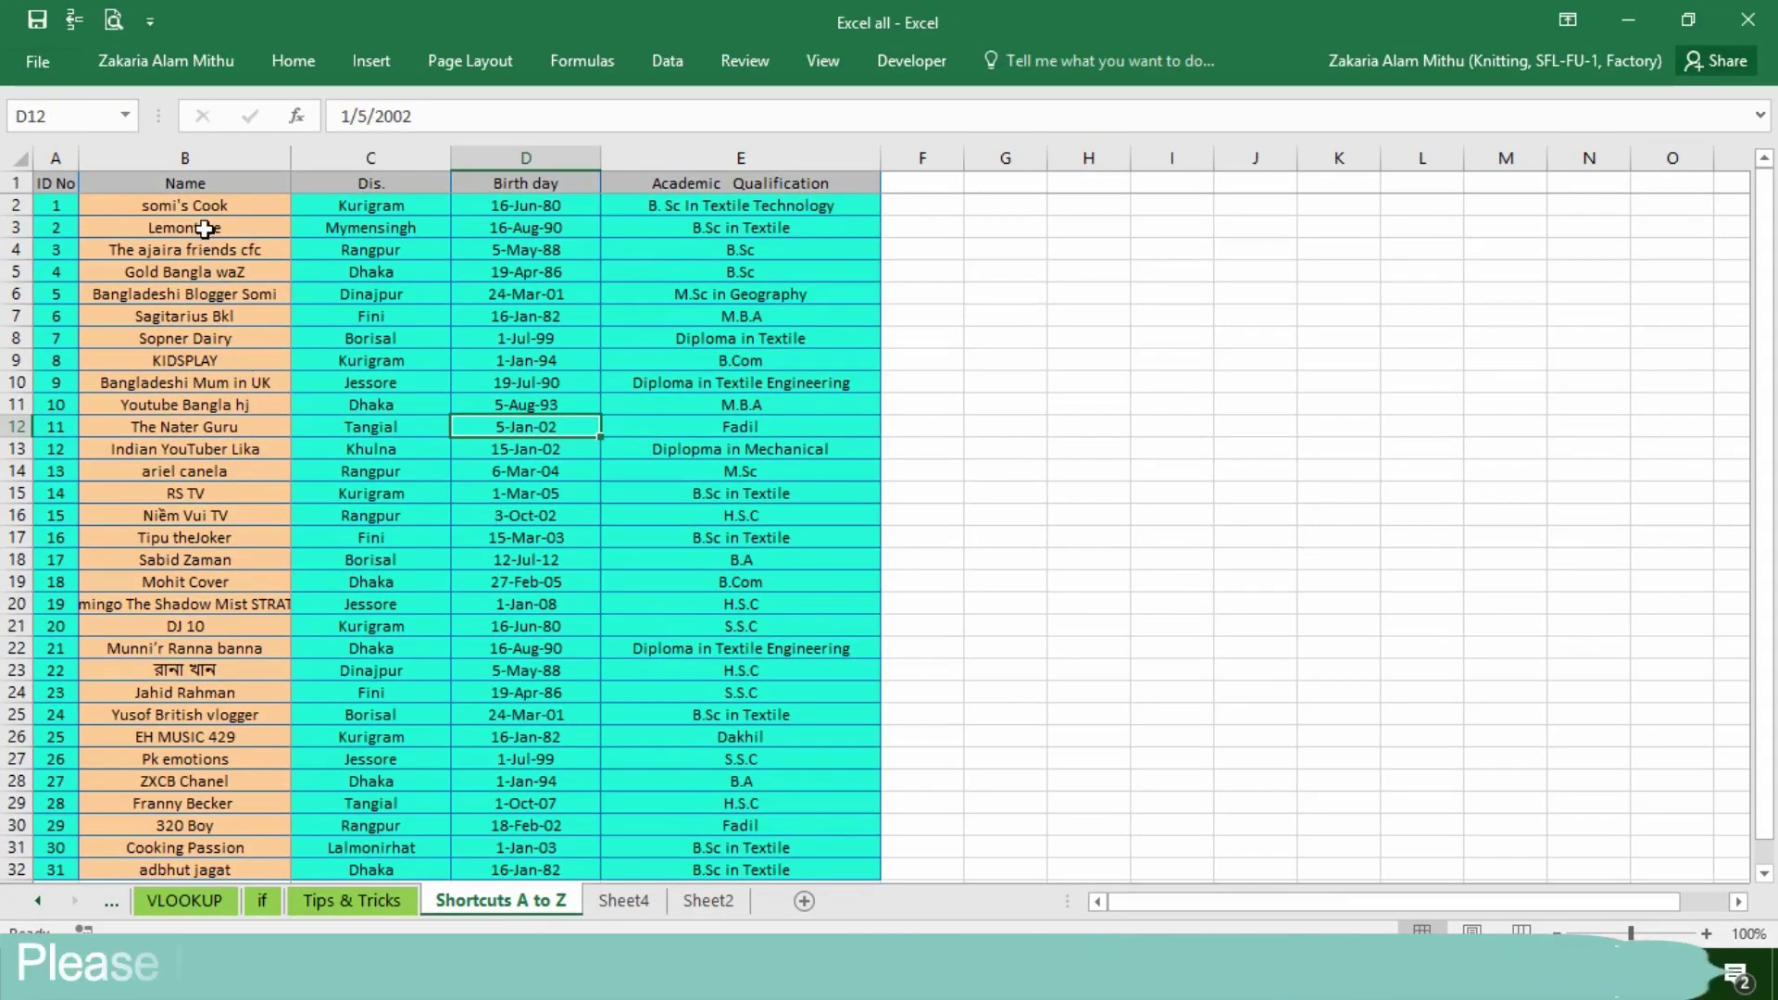
Copy the student rows B2:E10 and paste them at B34 below the table.
drag(232, 206, 839, 385)
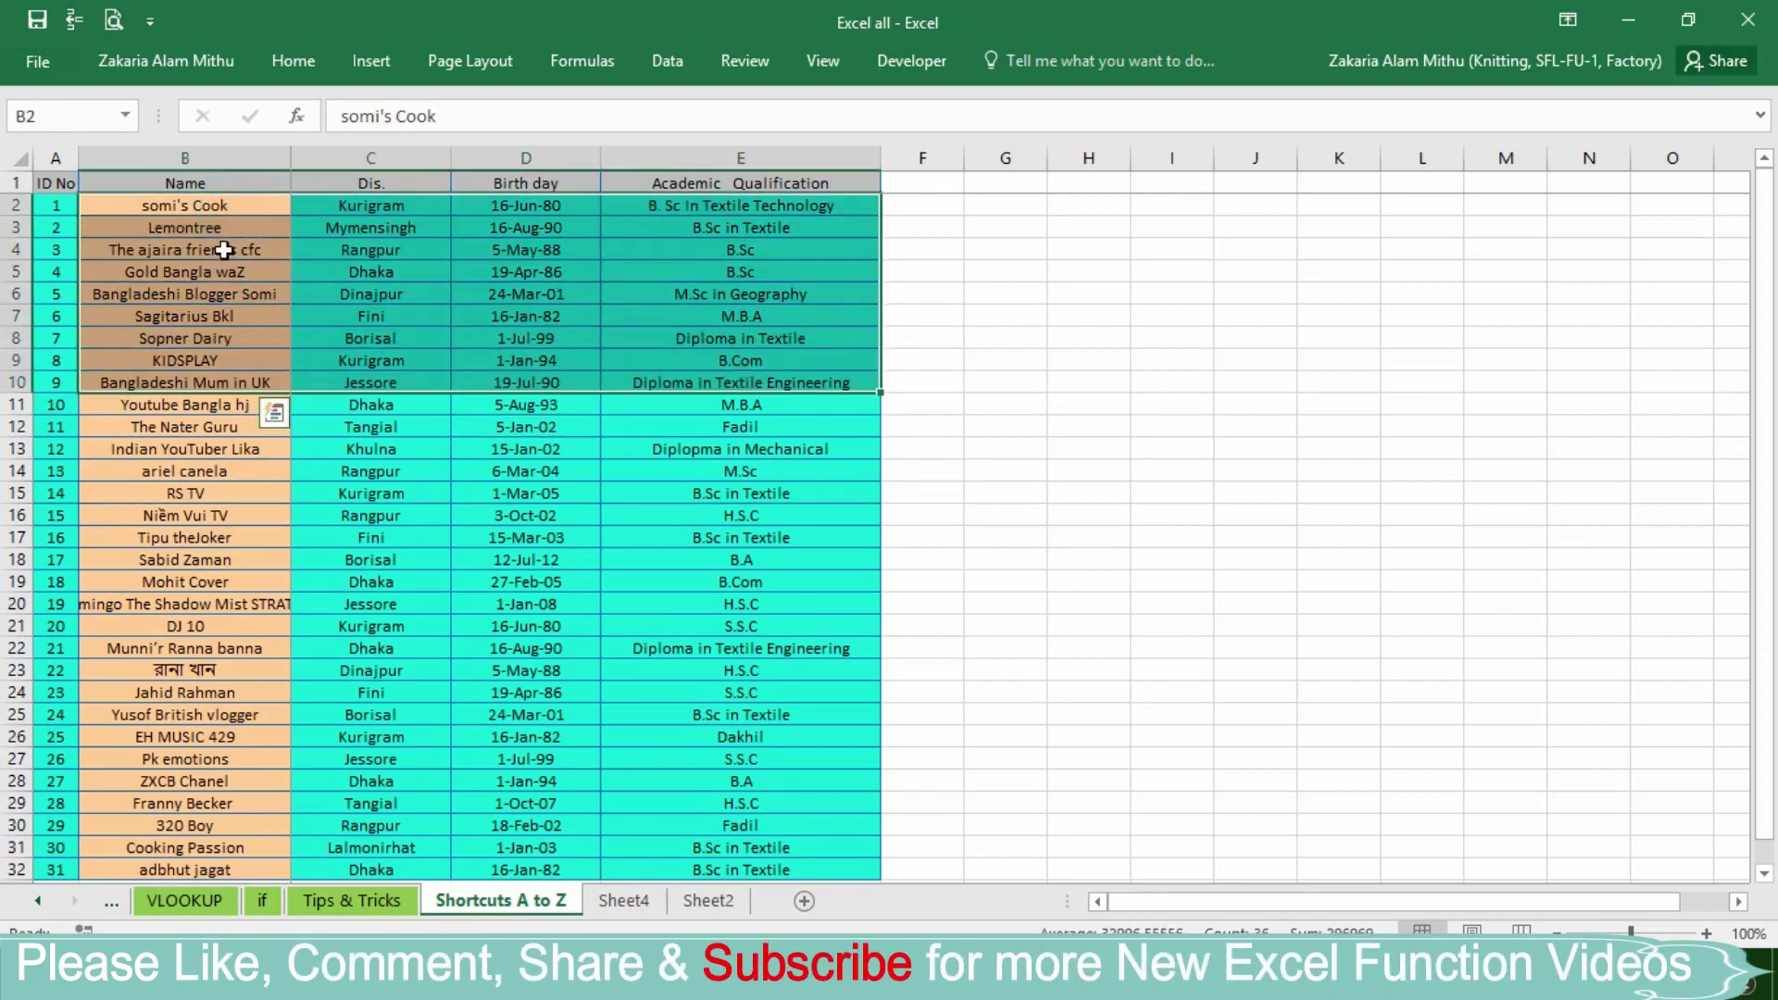
click(290, 58)
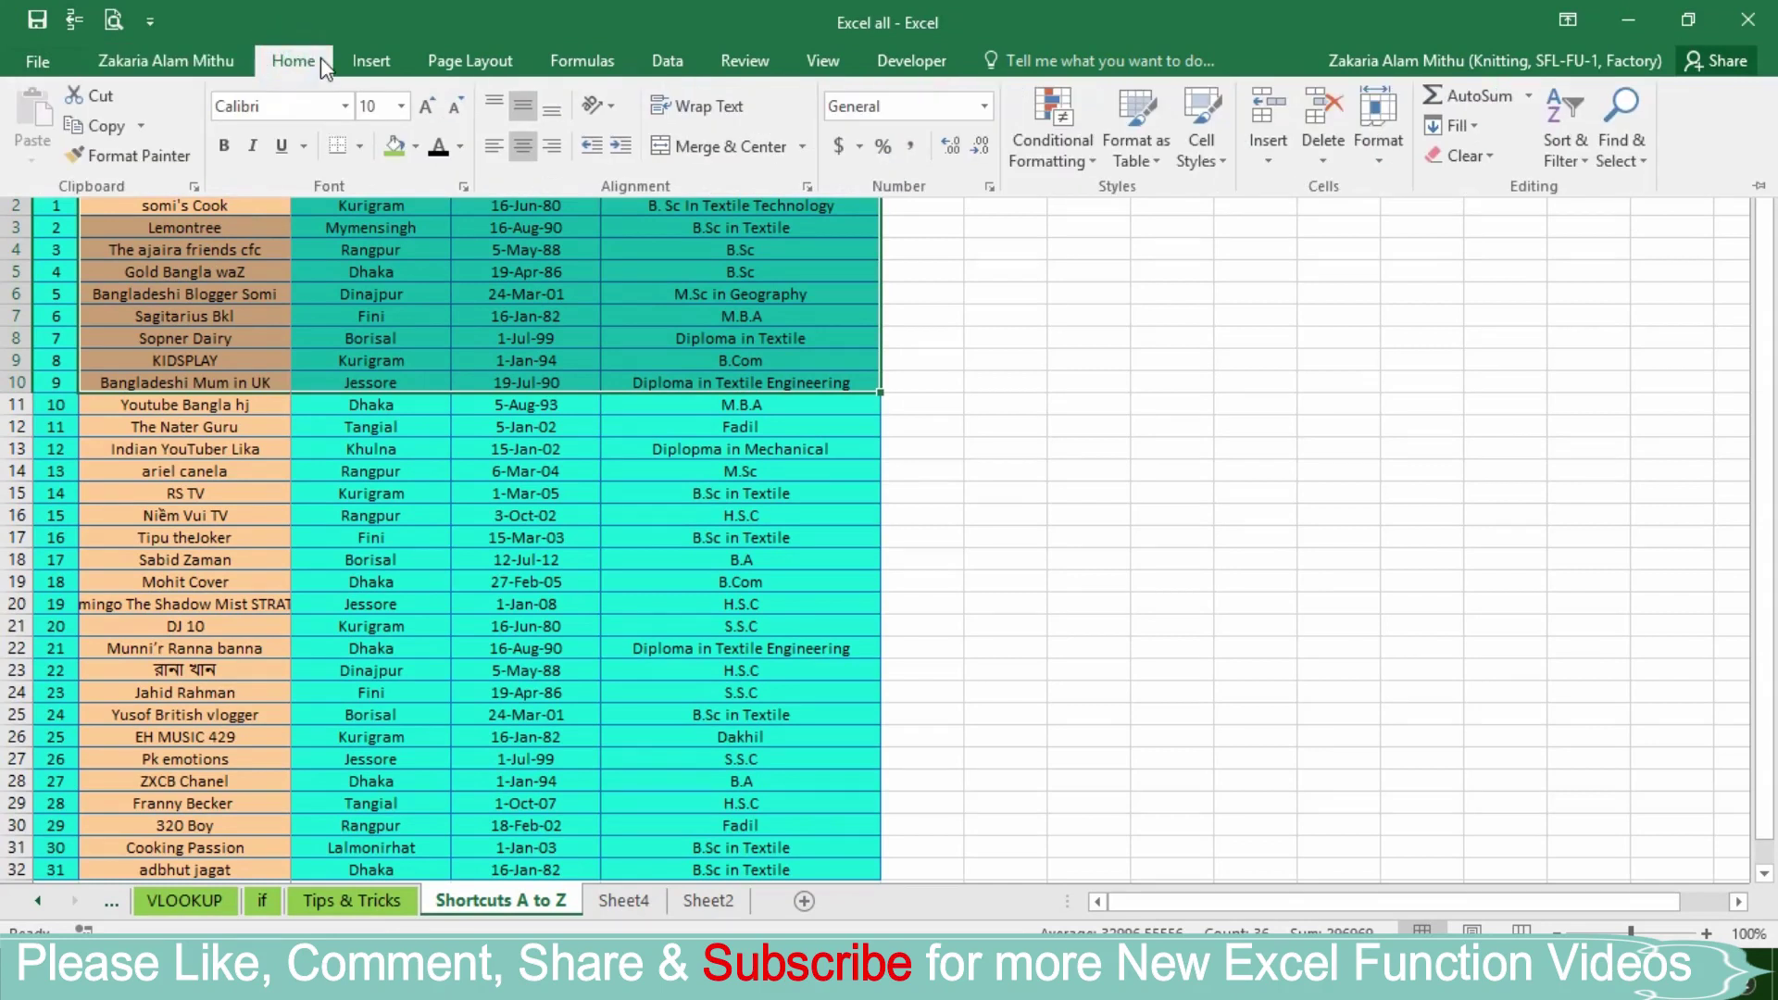
click(106, 123)
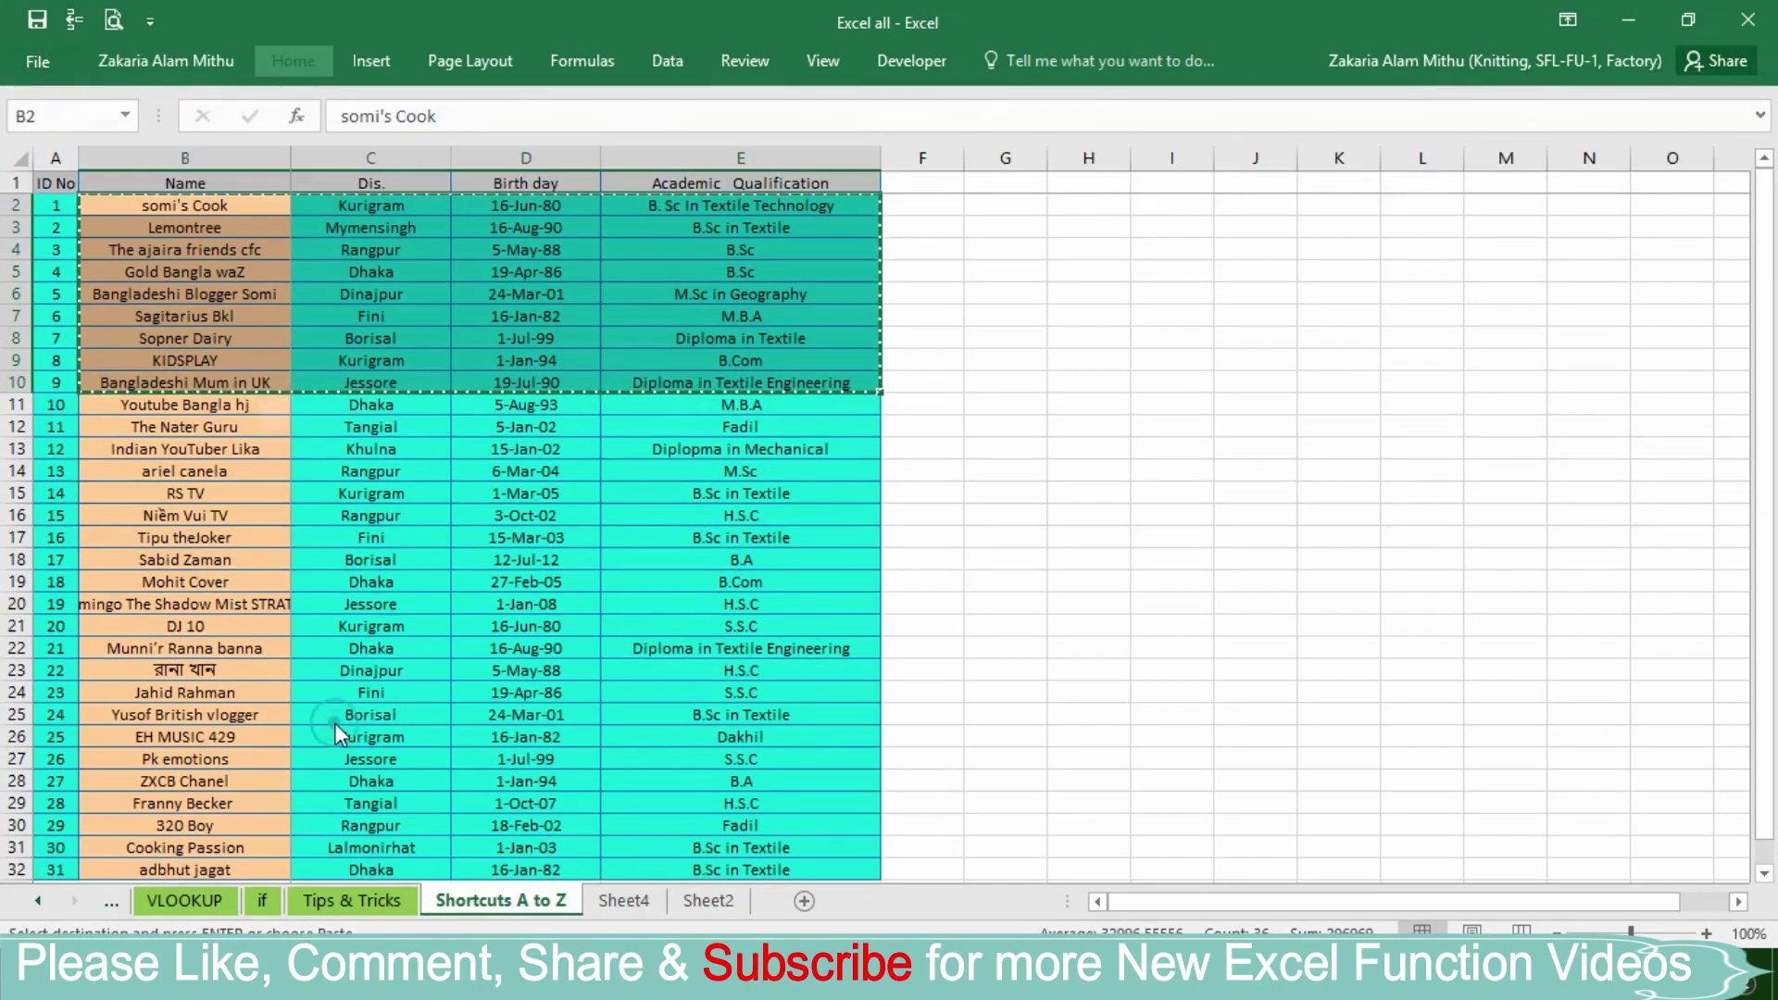
scroll(335, 723, down, 5)
click(93, 582)
key(ctrl+v)
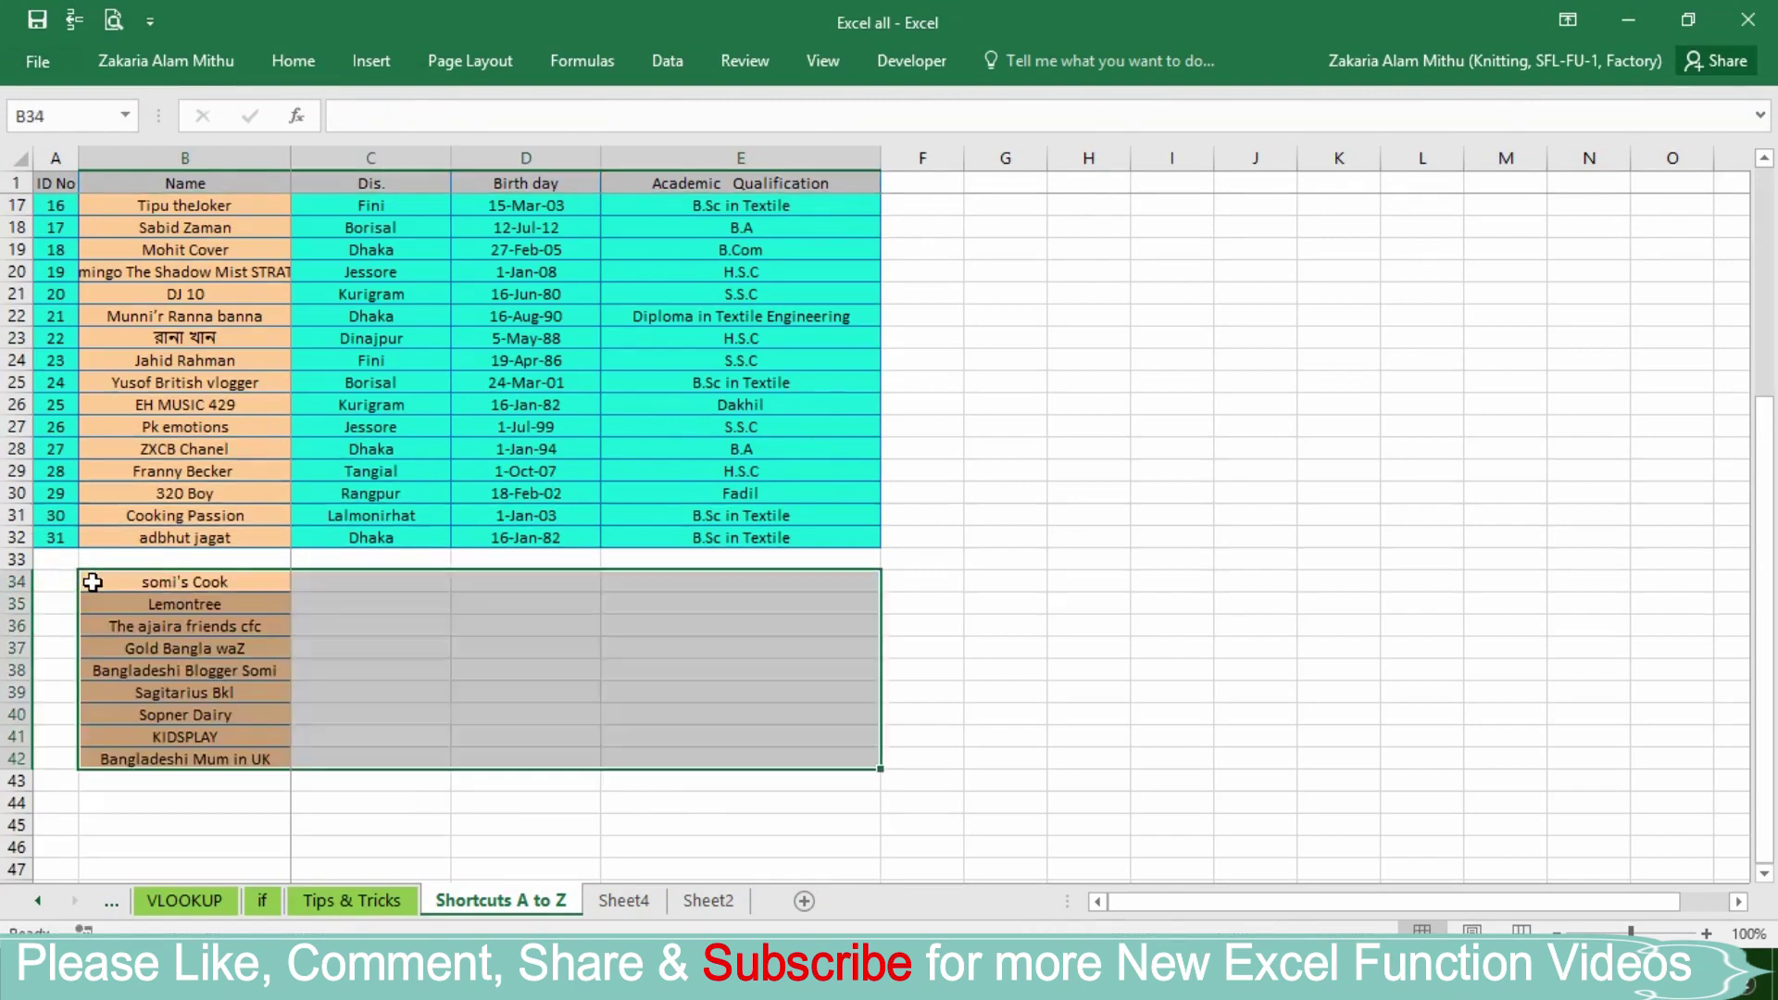
scroll(299, 675, up, 5)
scroll(310, 667, down, 5)
scroll(324, 661, up, 5)
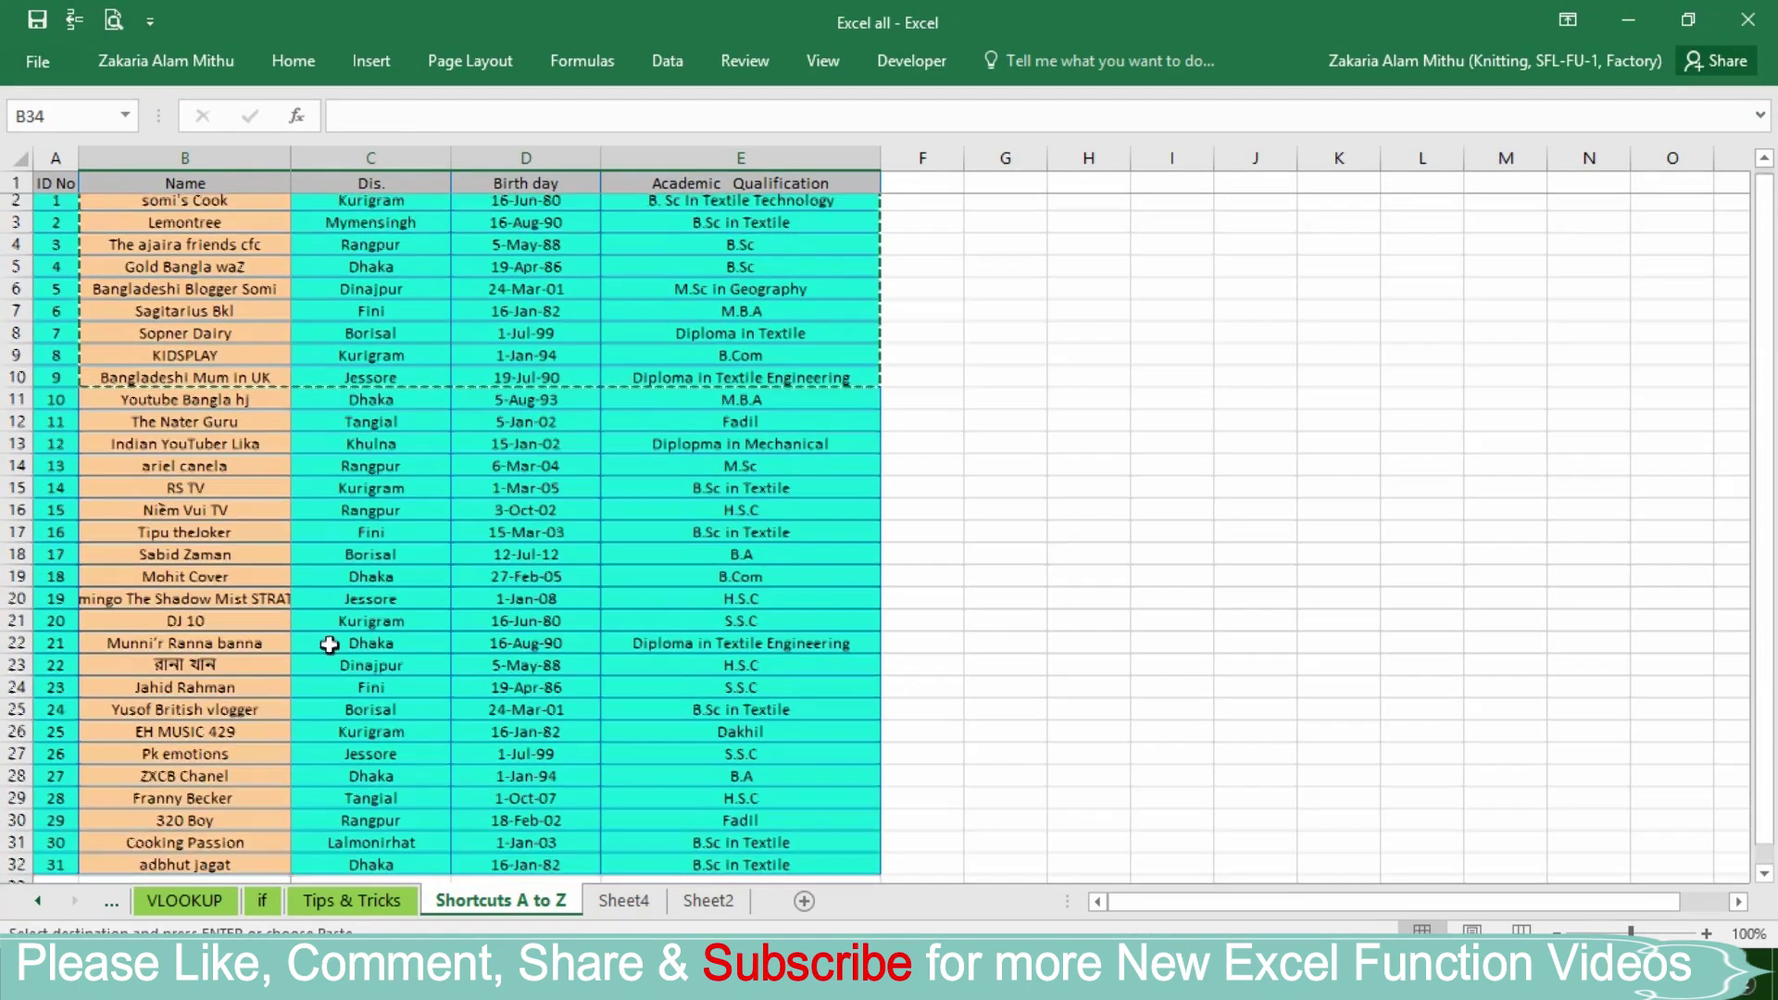
Copy student rows B2:E21, paste them at I14, then undo that paste.
mouse_move(178, 205)
mouse_down()
mouse_move(601, 539)
mouse_move(639, 631)
mouse_up()
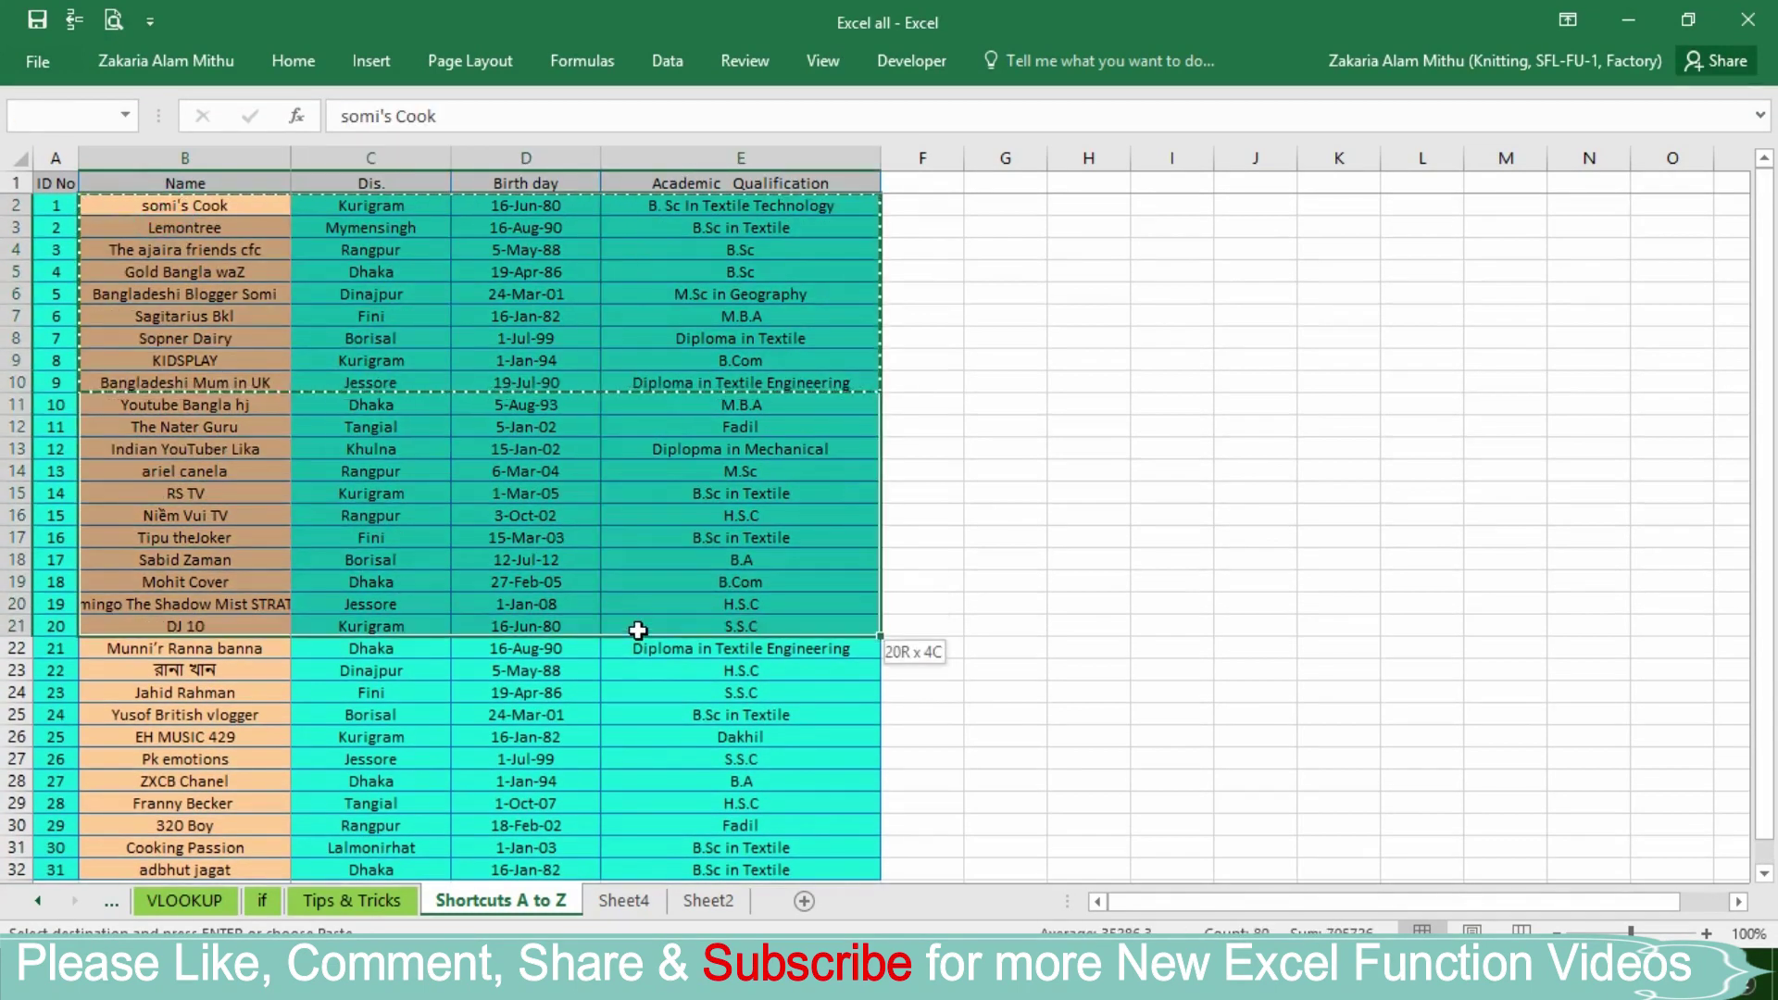
key(ctrl+c)
scroll(526, 601, down, 3)
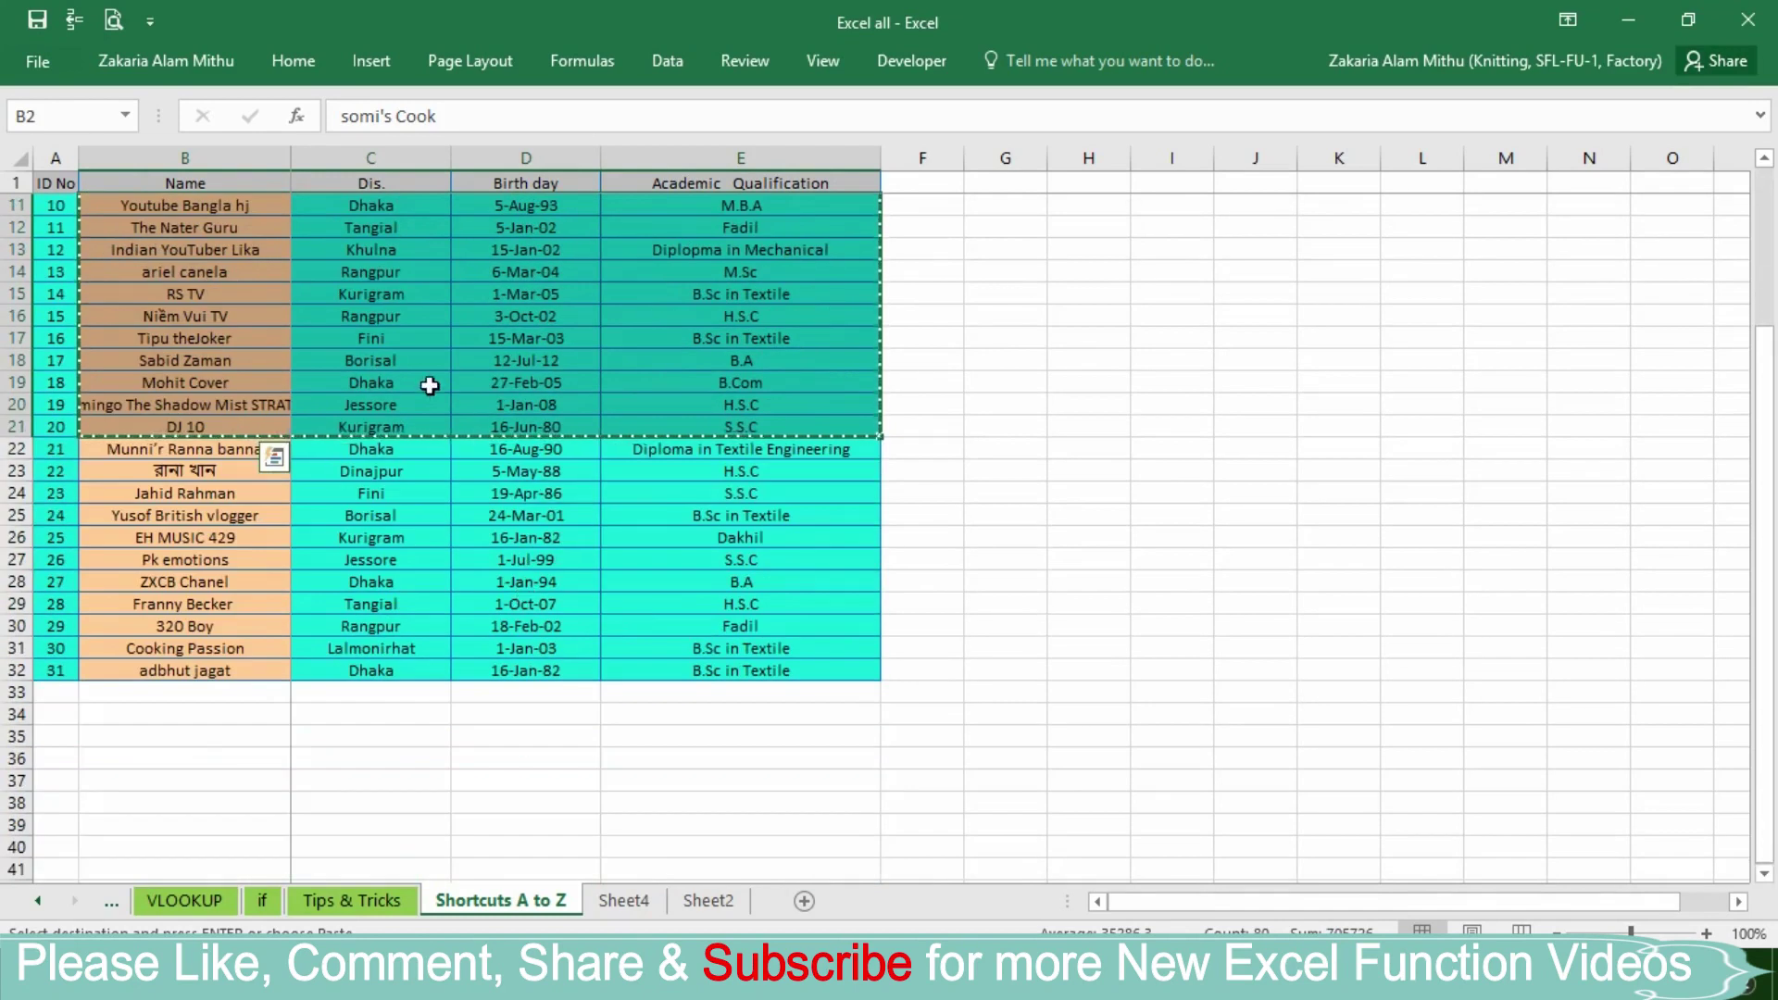
click(1200, 270)
key(Return)
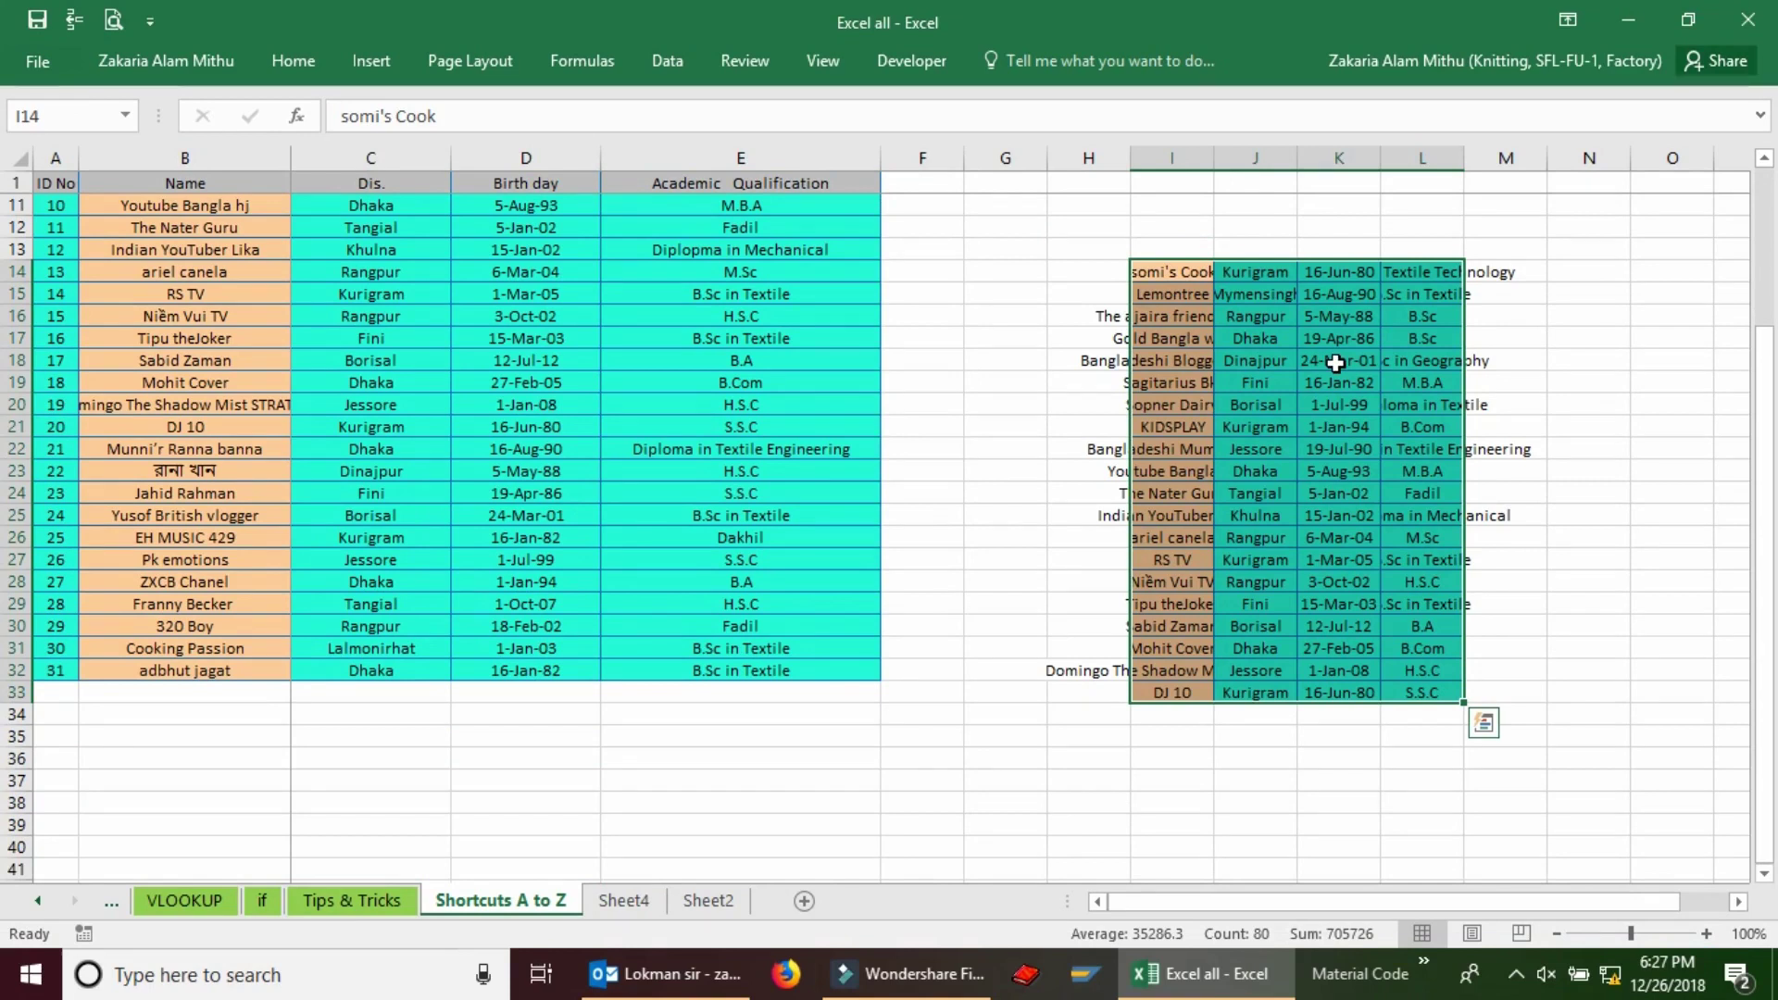
key(ctrl+z)
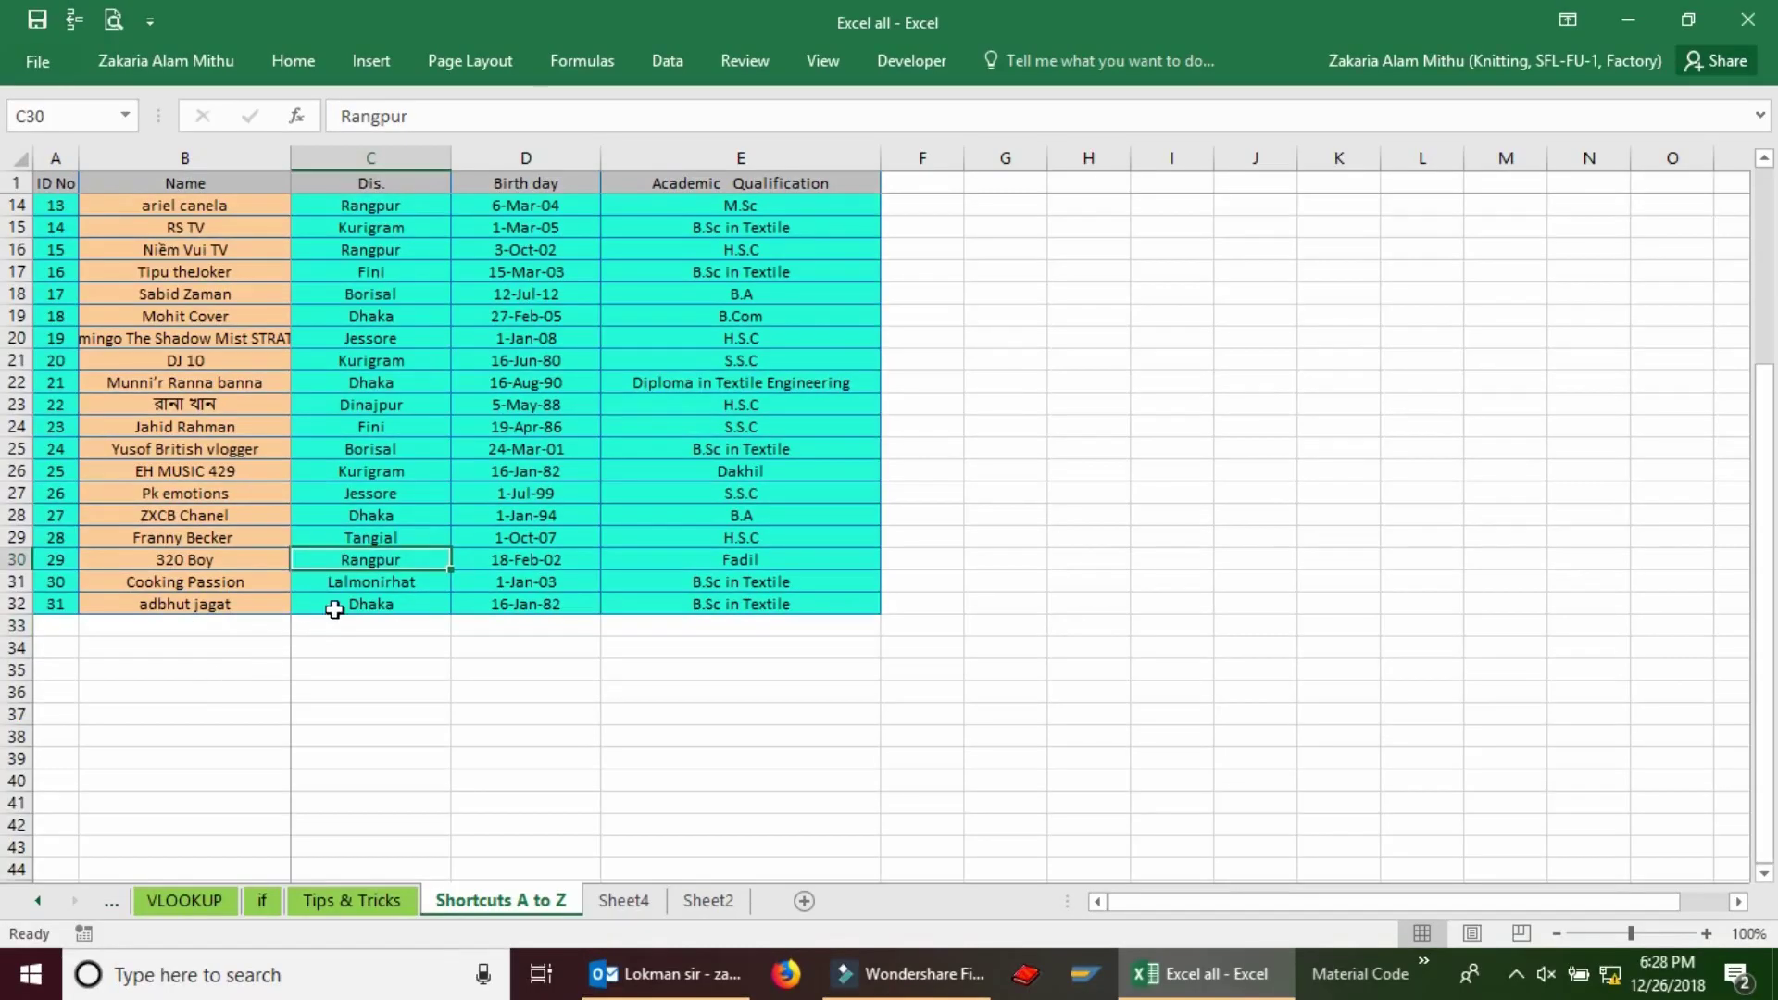
Fill the district Dhaka from C32 down through C44 with Ctrl+D.
click(345, 603)
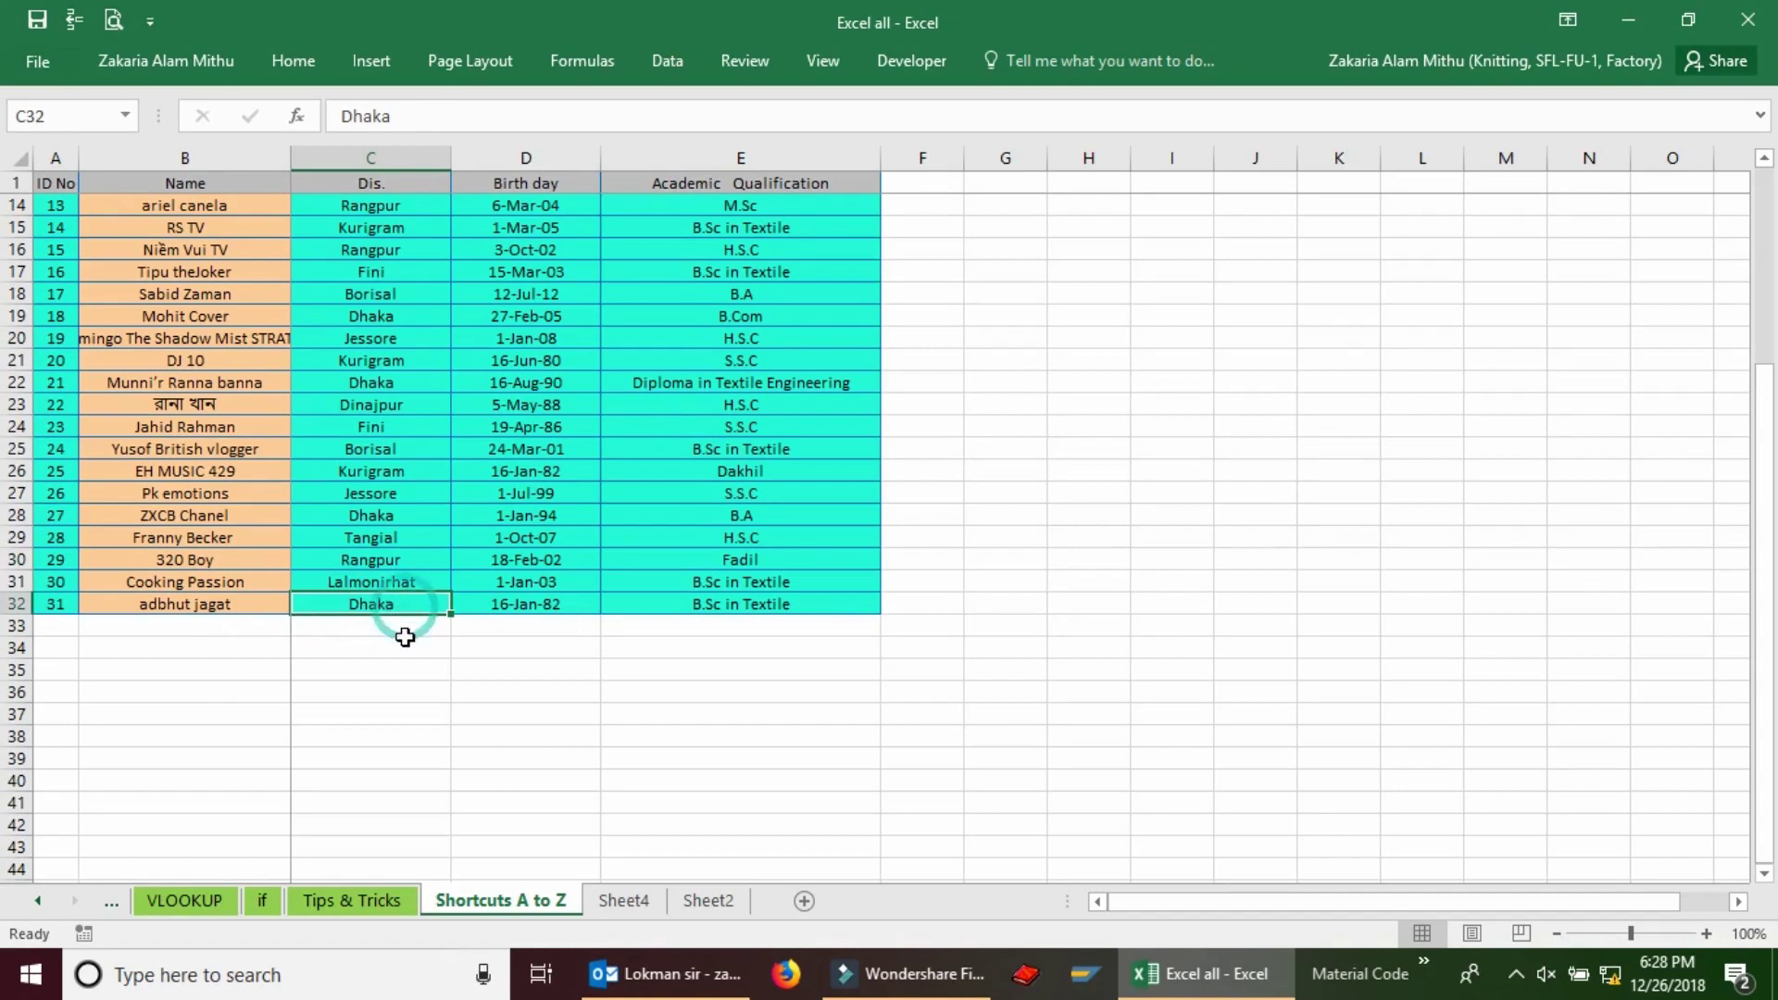
drag(405, 637, 391, 865)
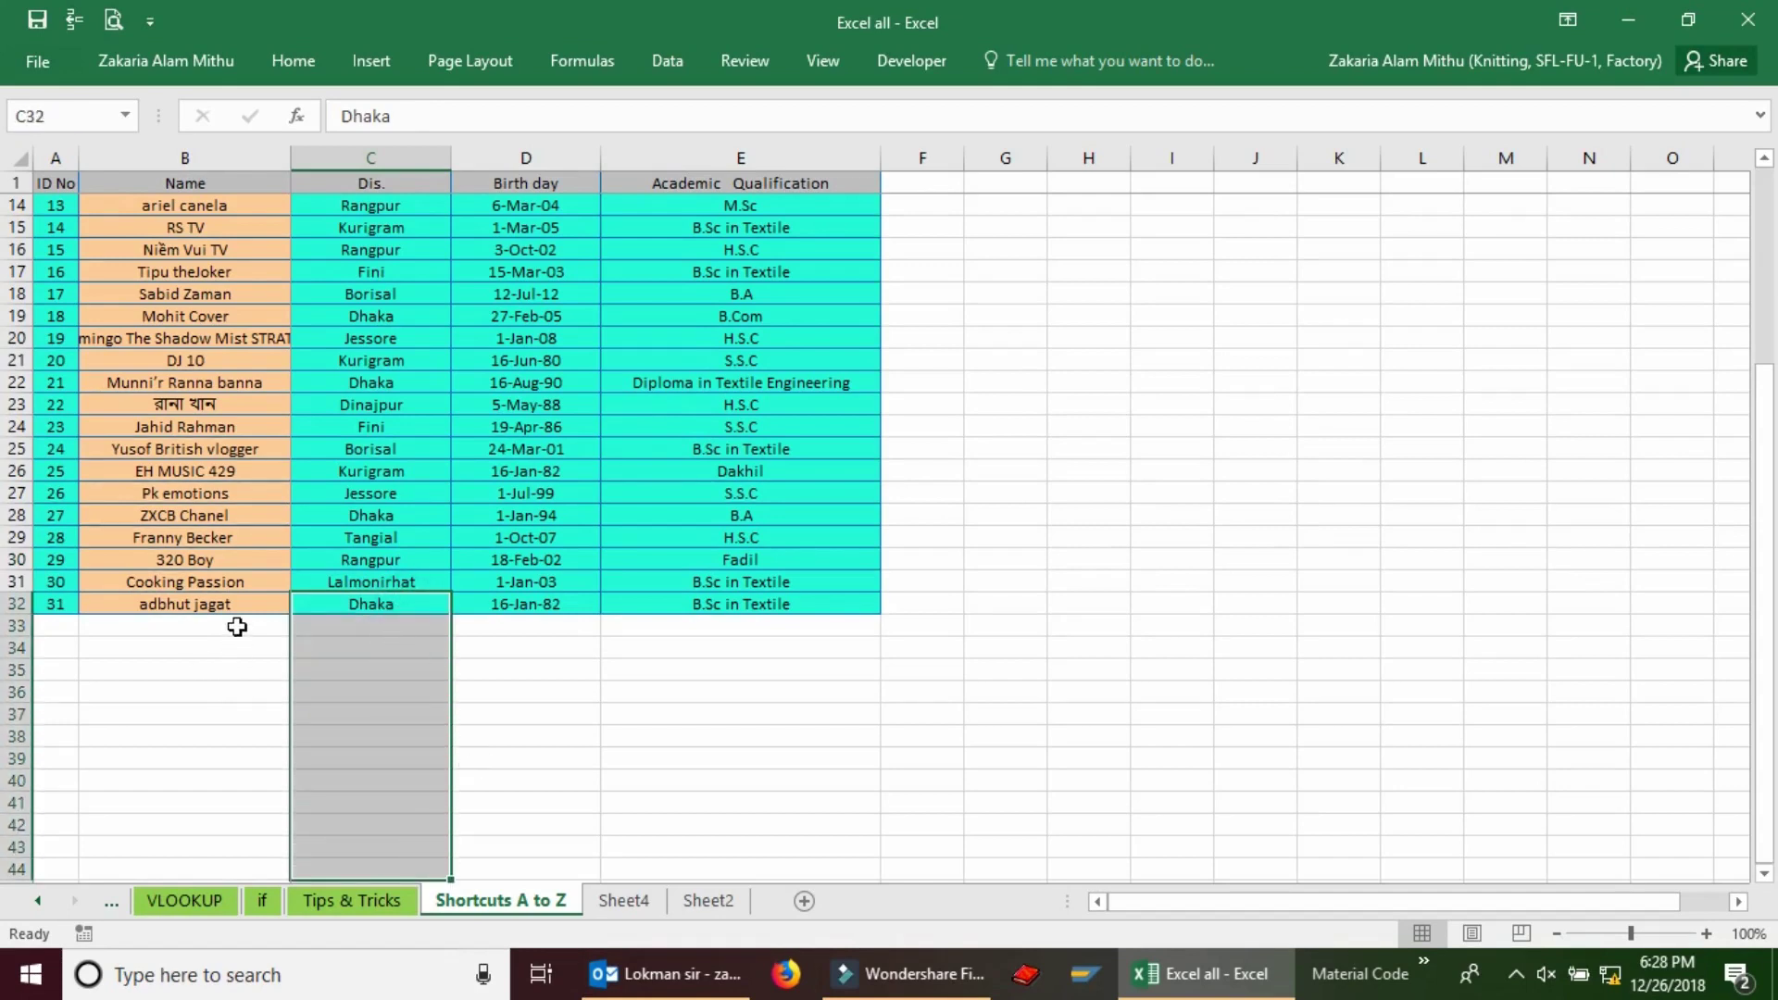
drag(194, 606, 686, 844)
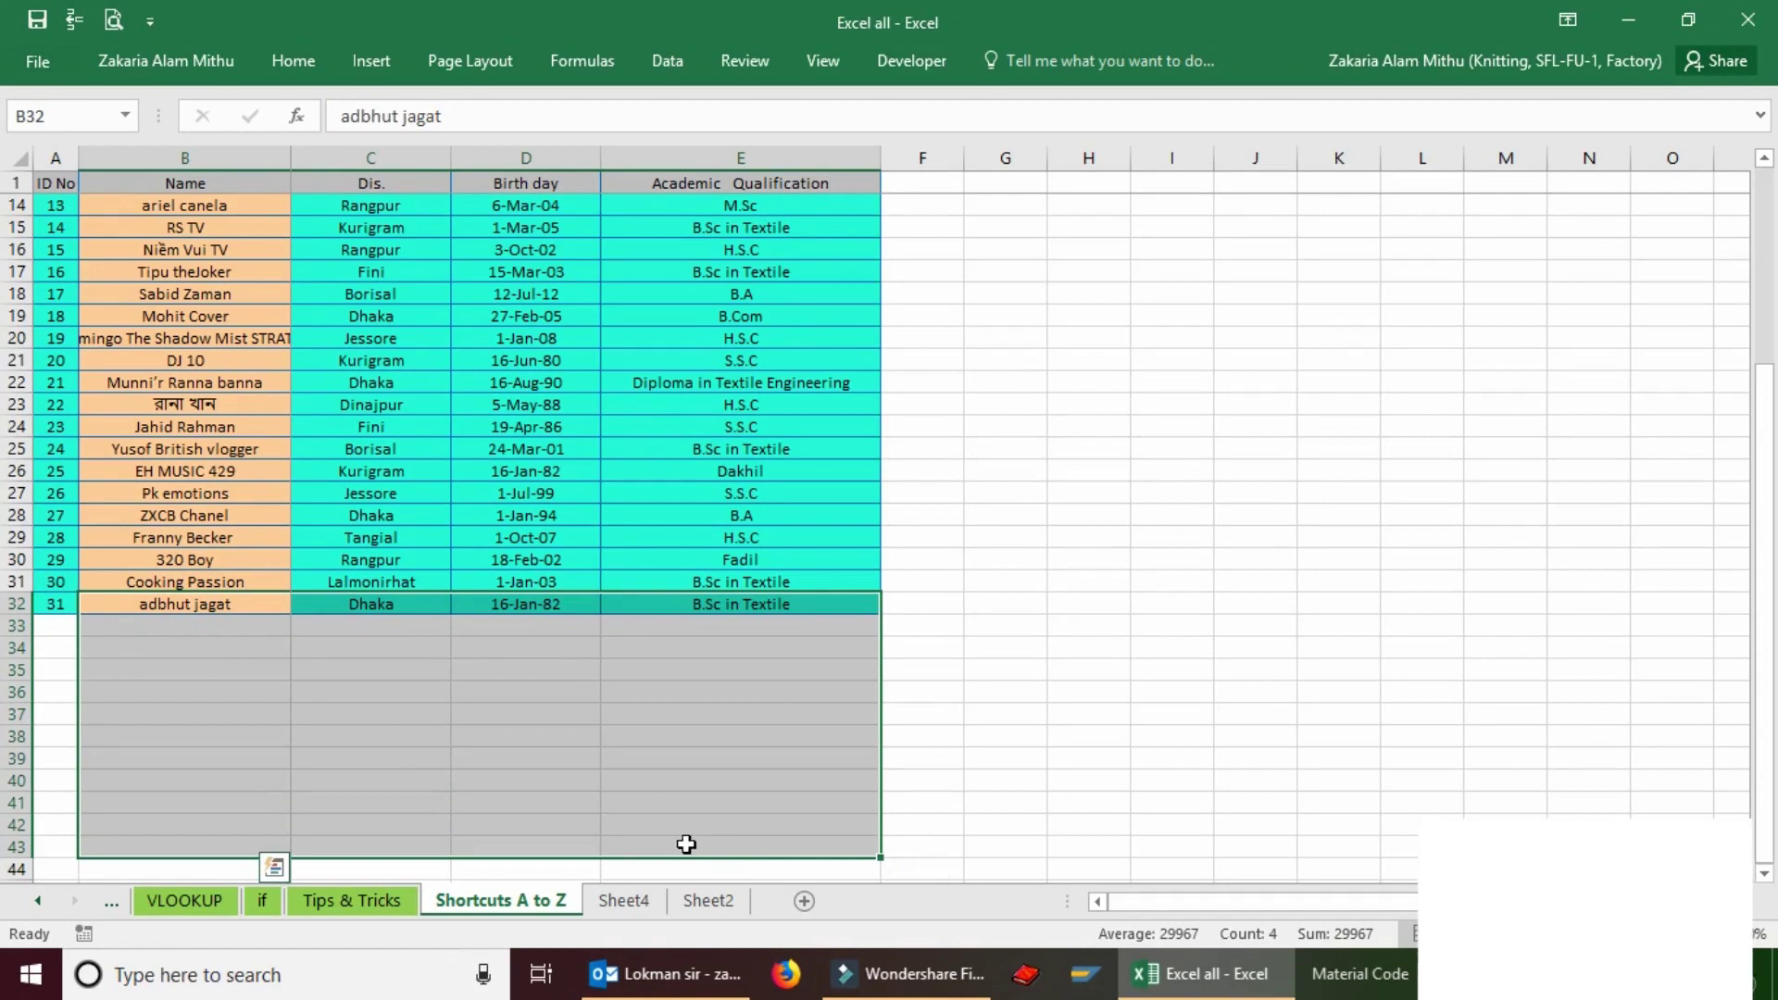
click(443, 685)
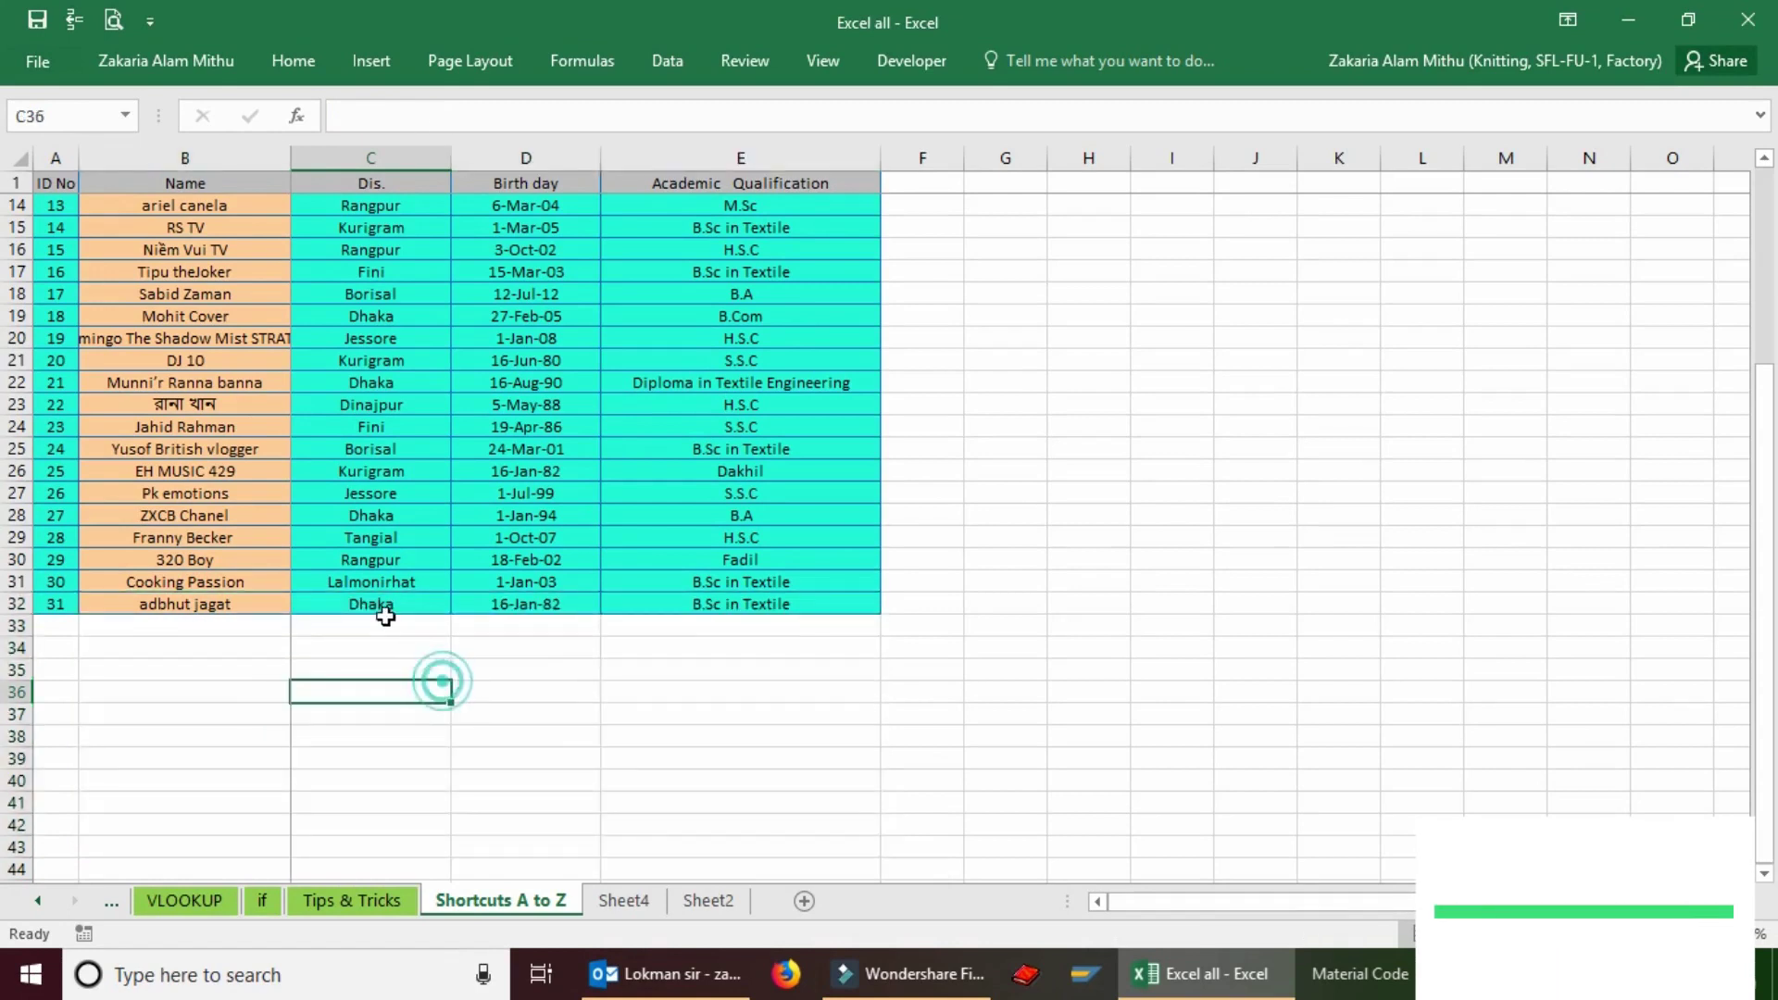
drag(384, 606, 405, 825)
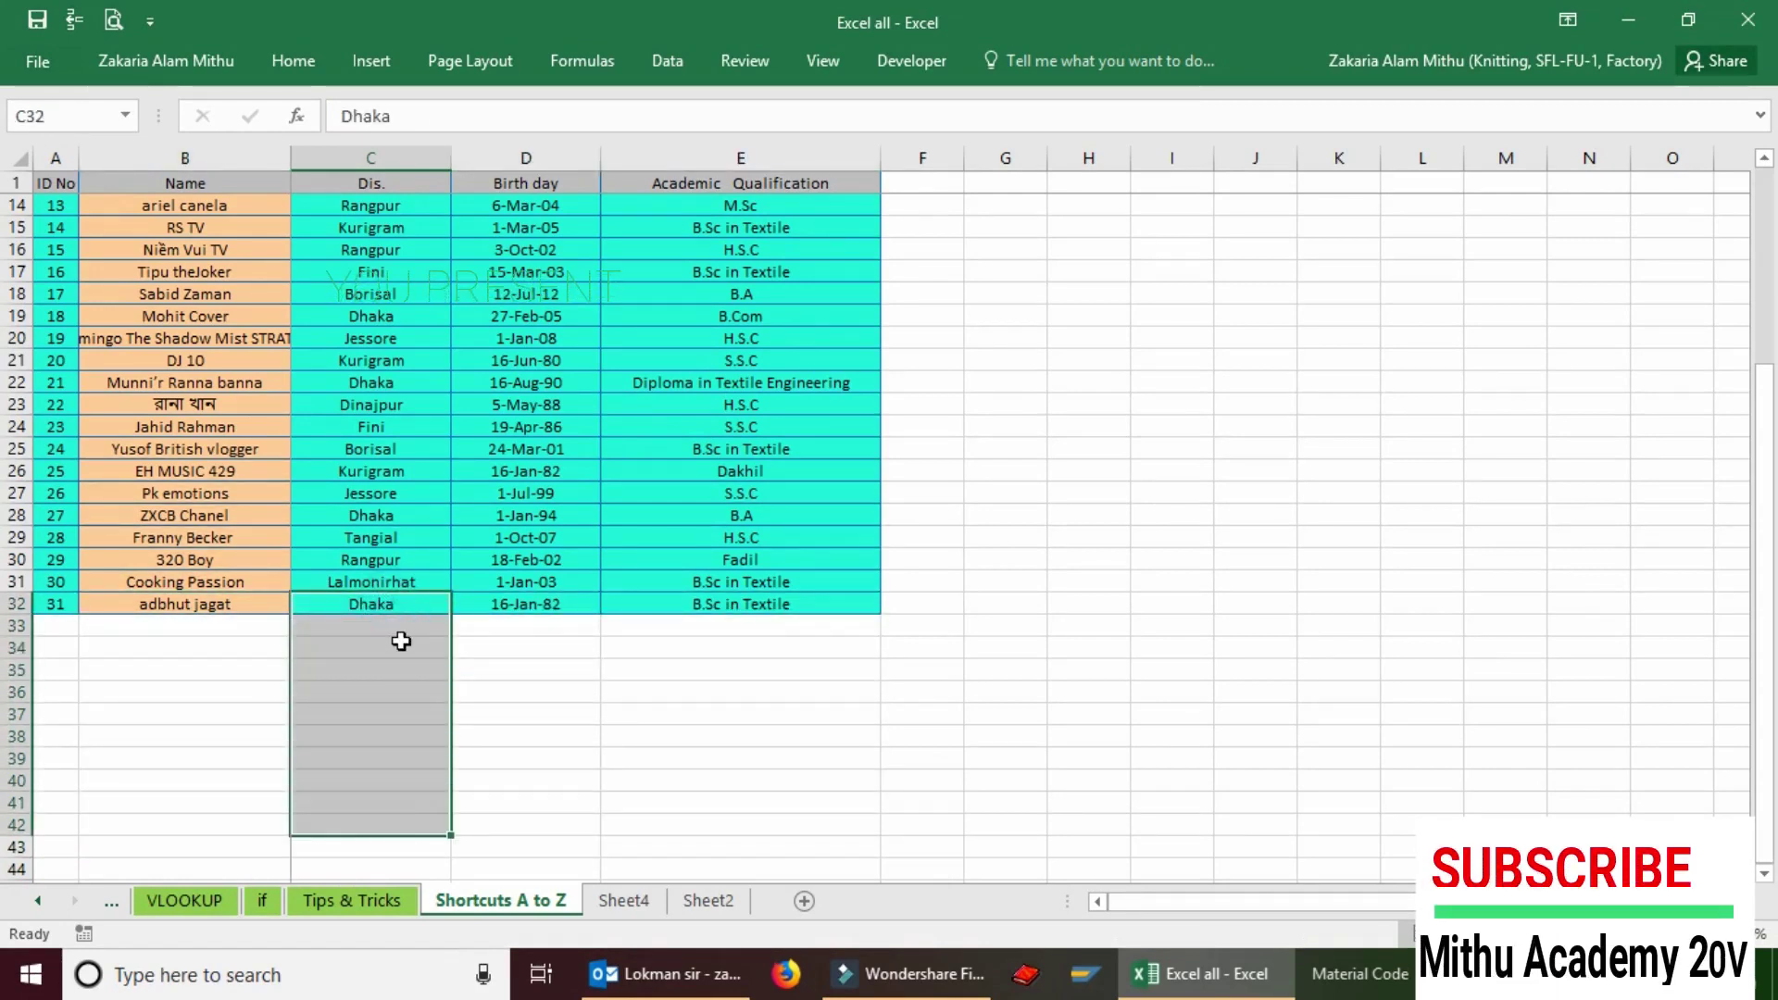
click(394, 604)
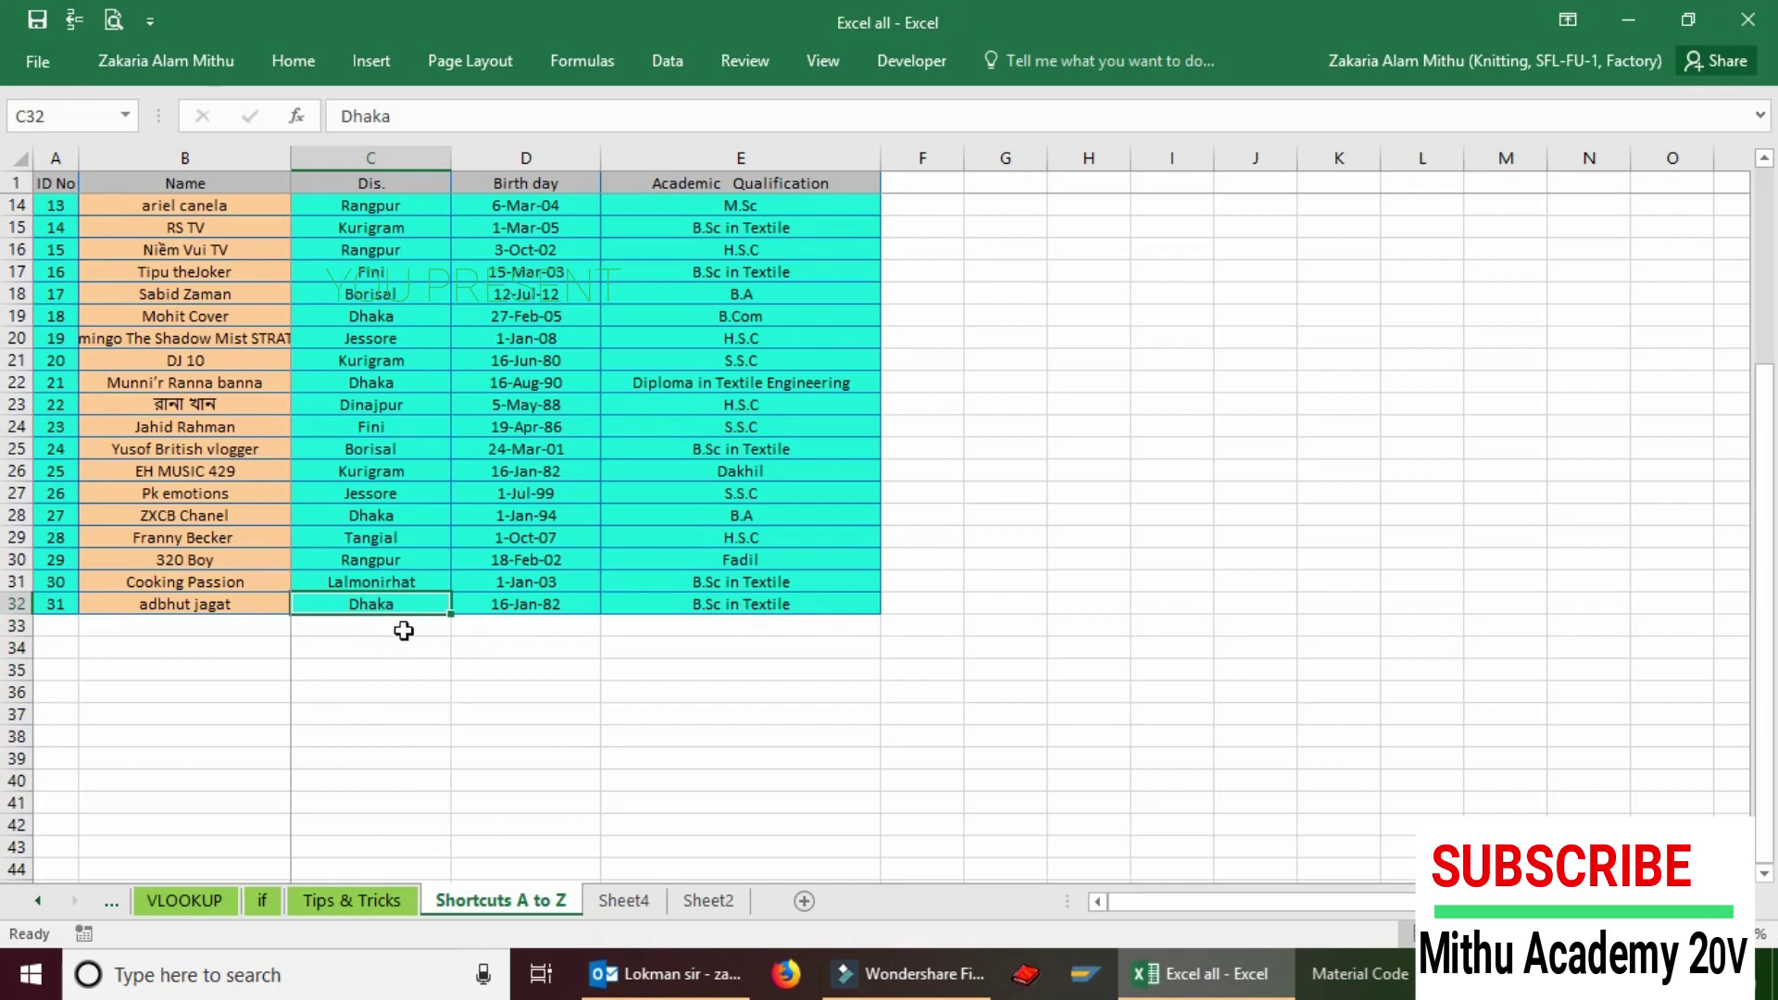
drag(404, 601, 384, 866)
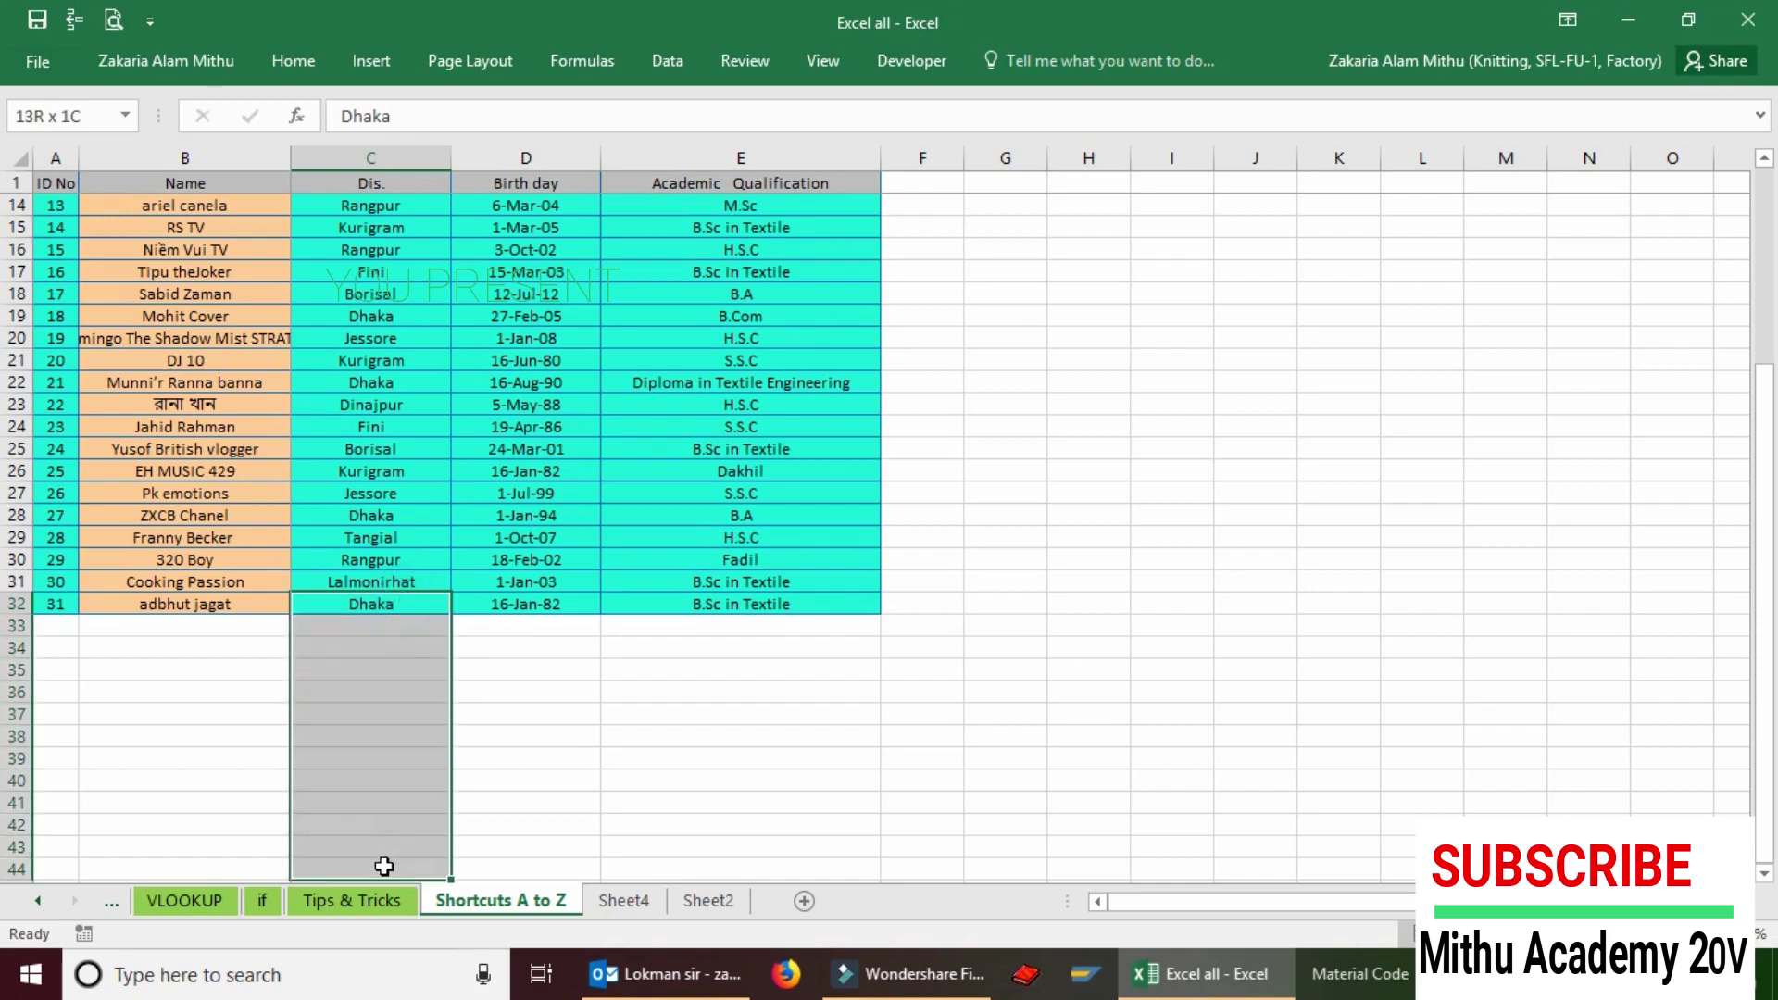
key(ctrl+d)
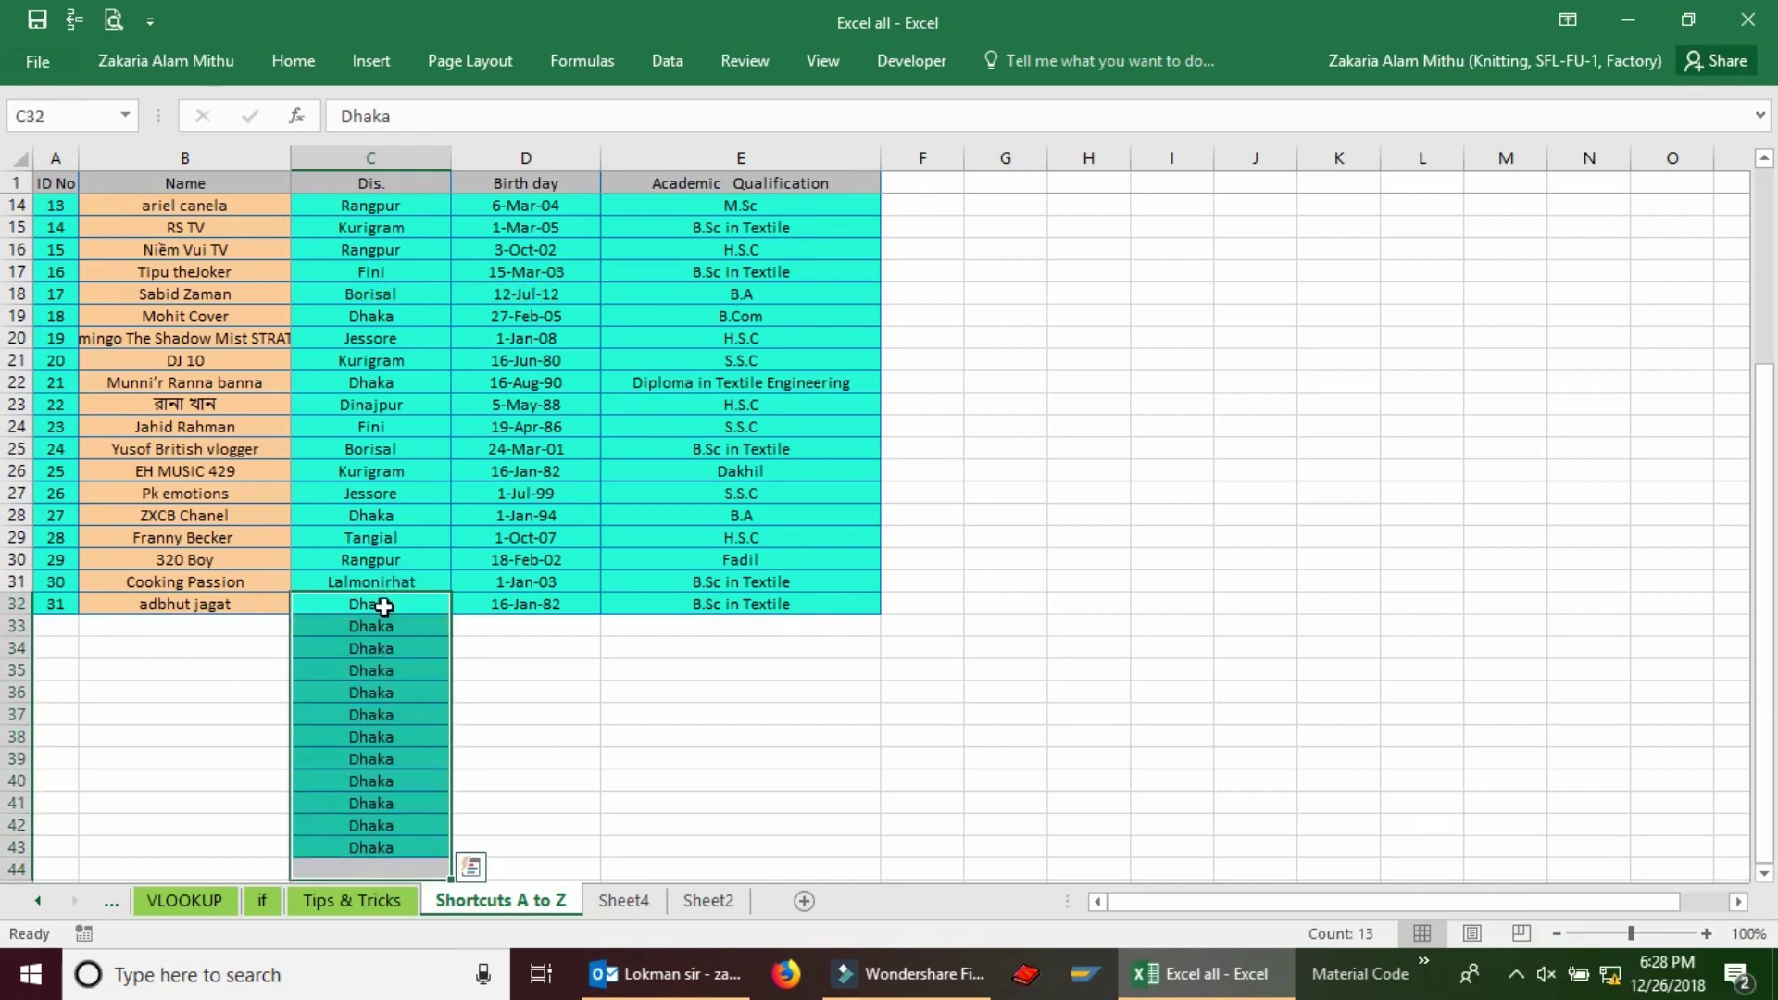
Fill 16-Jan-82 and B.Sc in Textile down D32:D44 and E32:E44.
drag(540, 607, 531, 863)
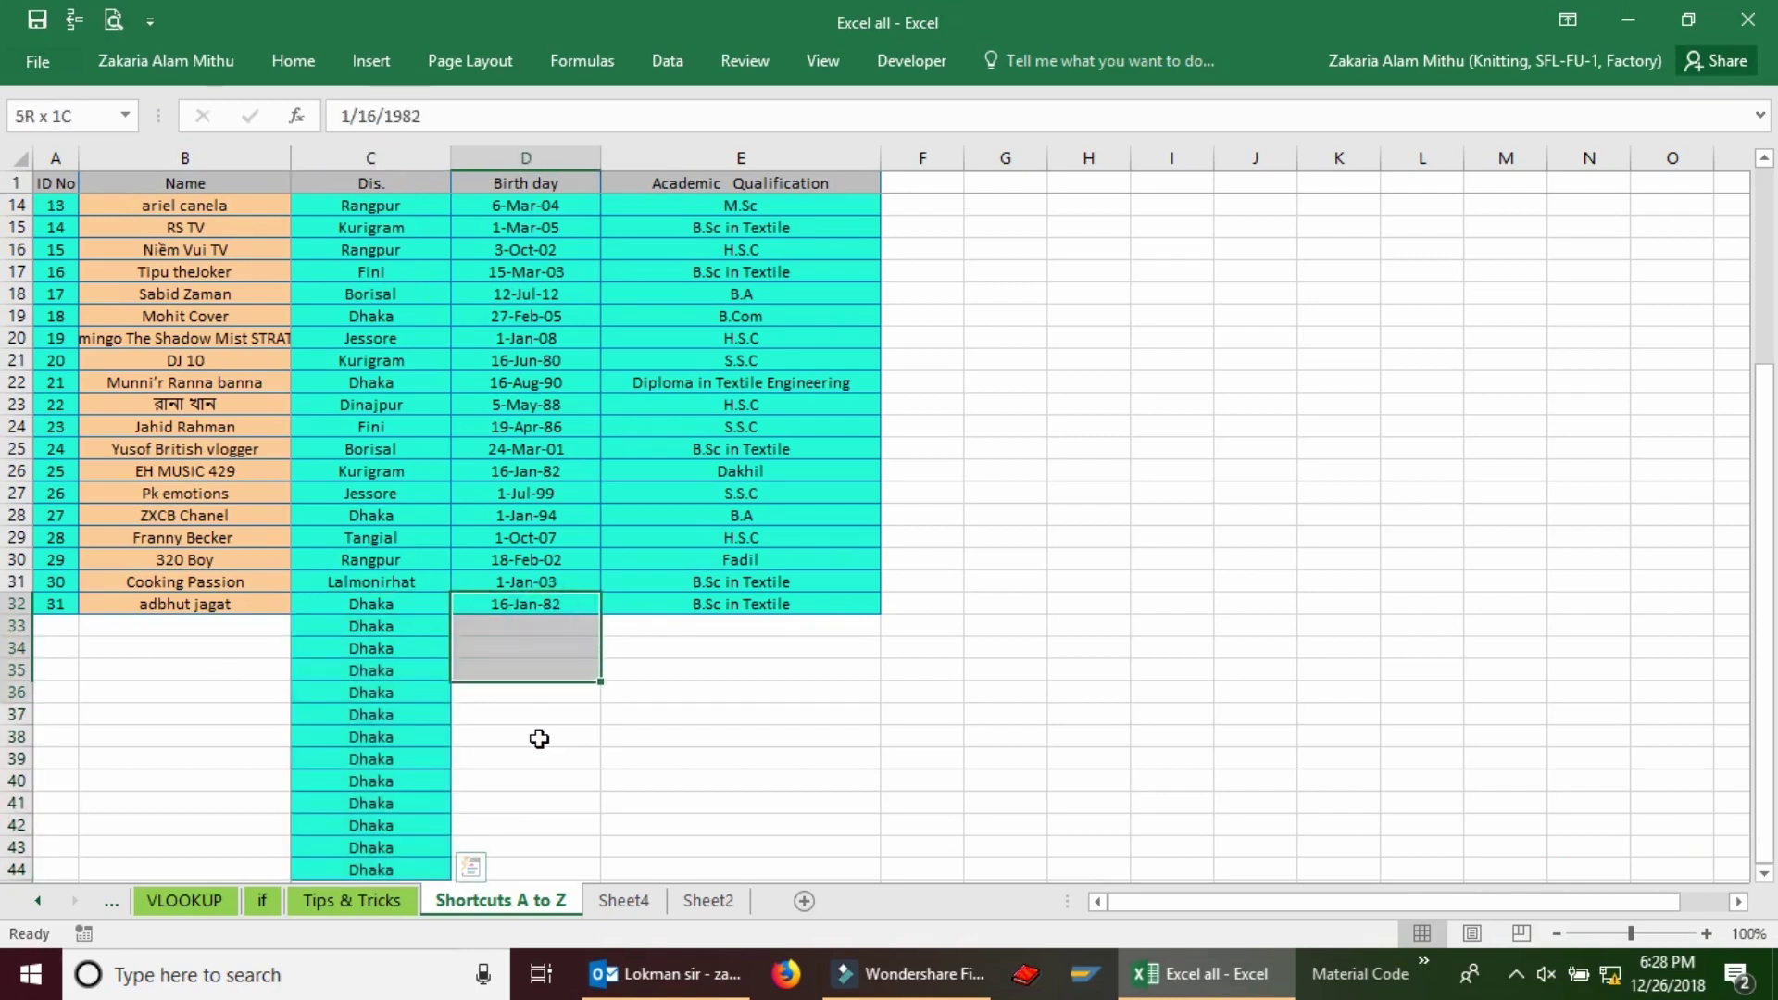
key(ctrl+d)
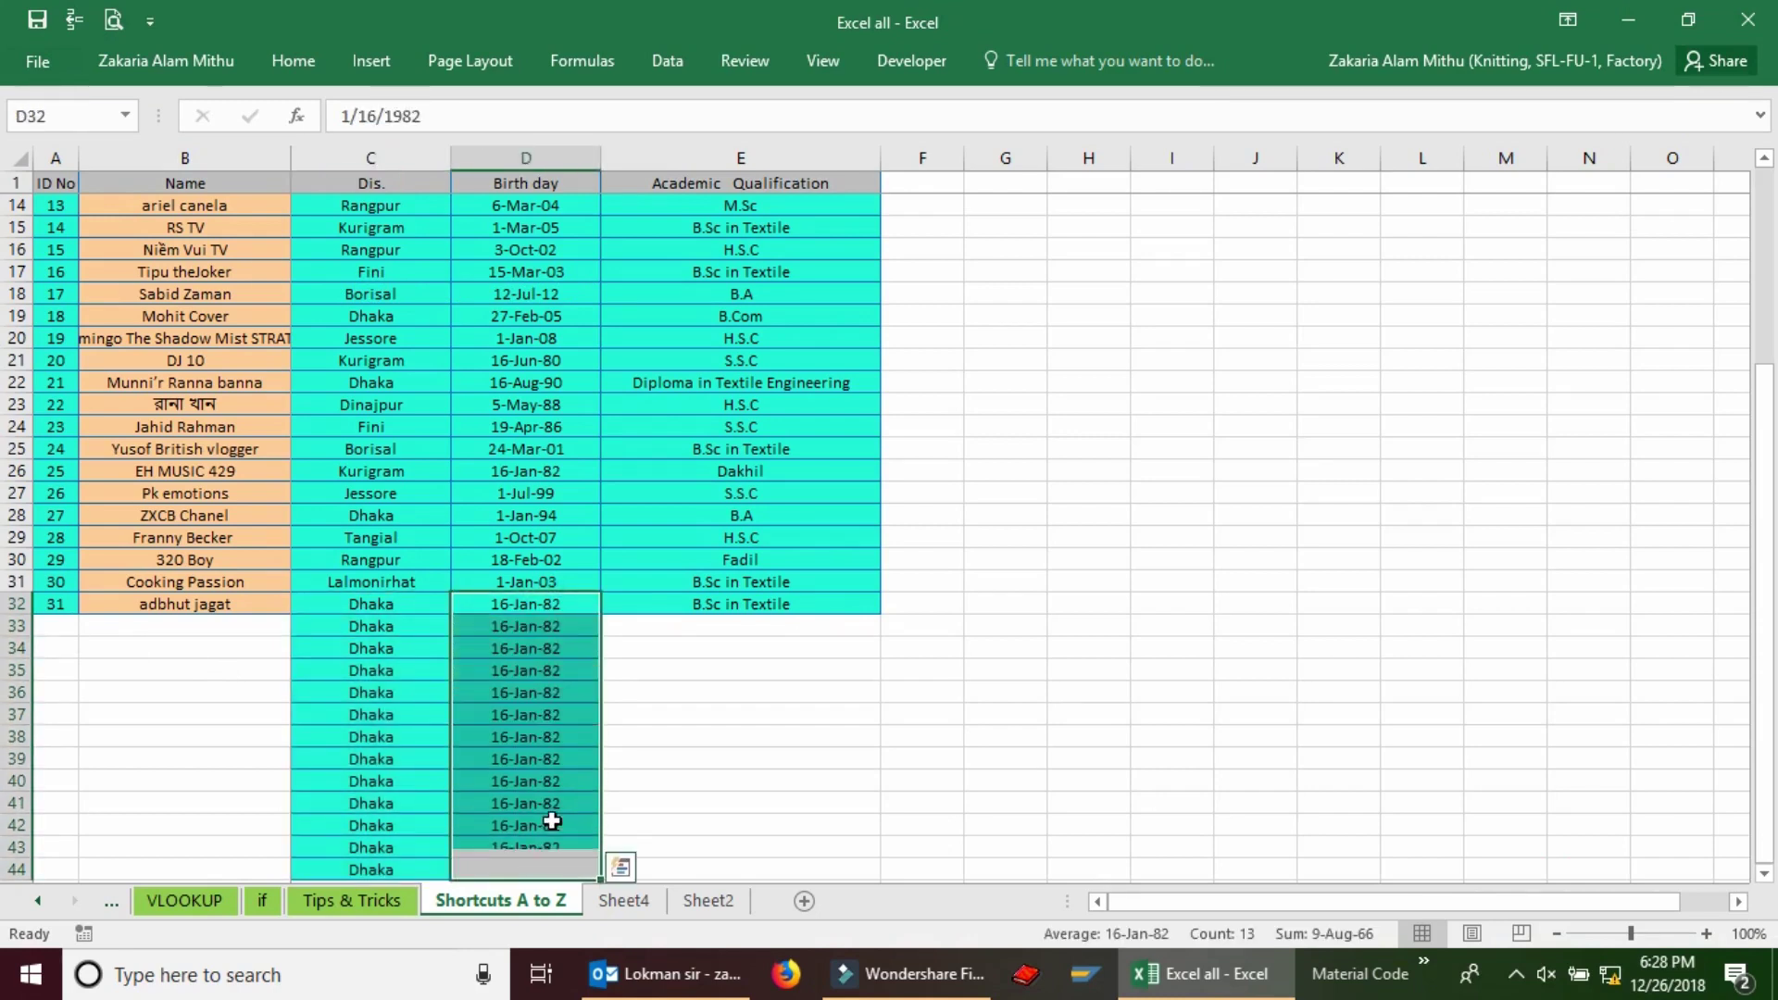
drag(758, 604, 731, 868)
key(ctrl+d)
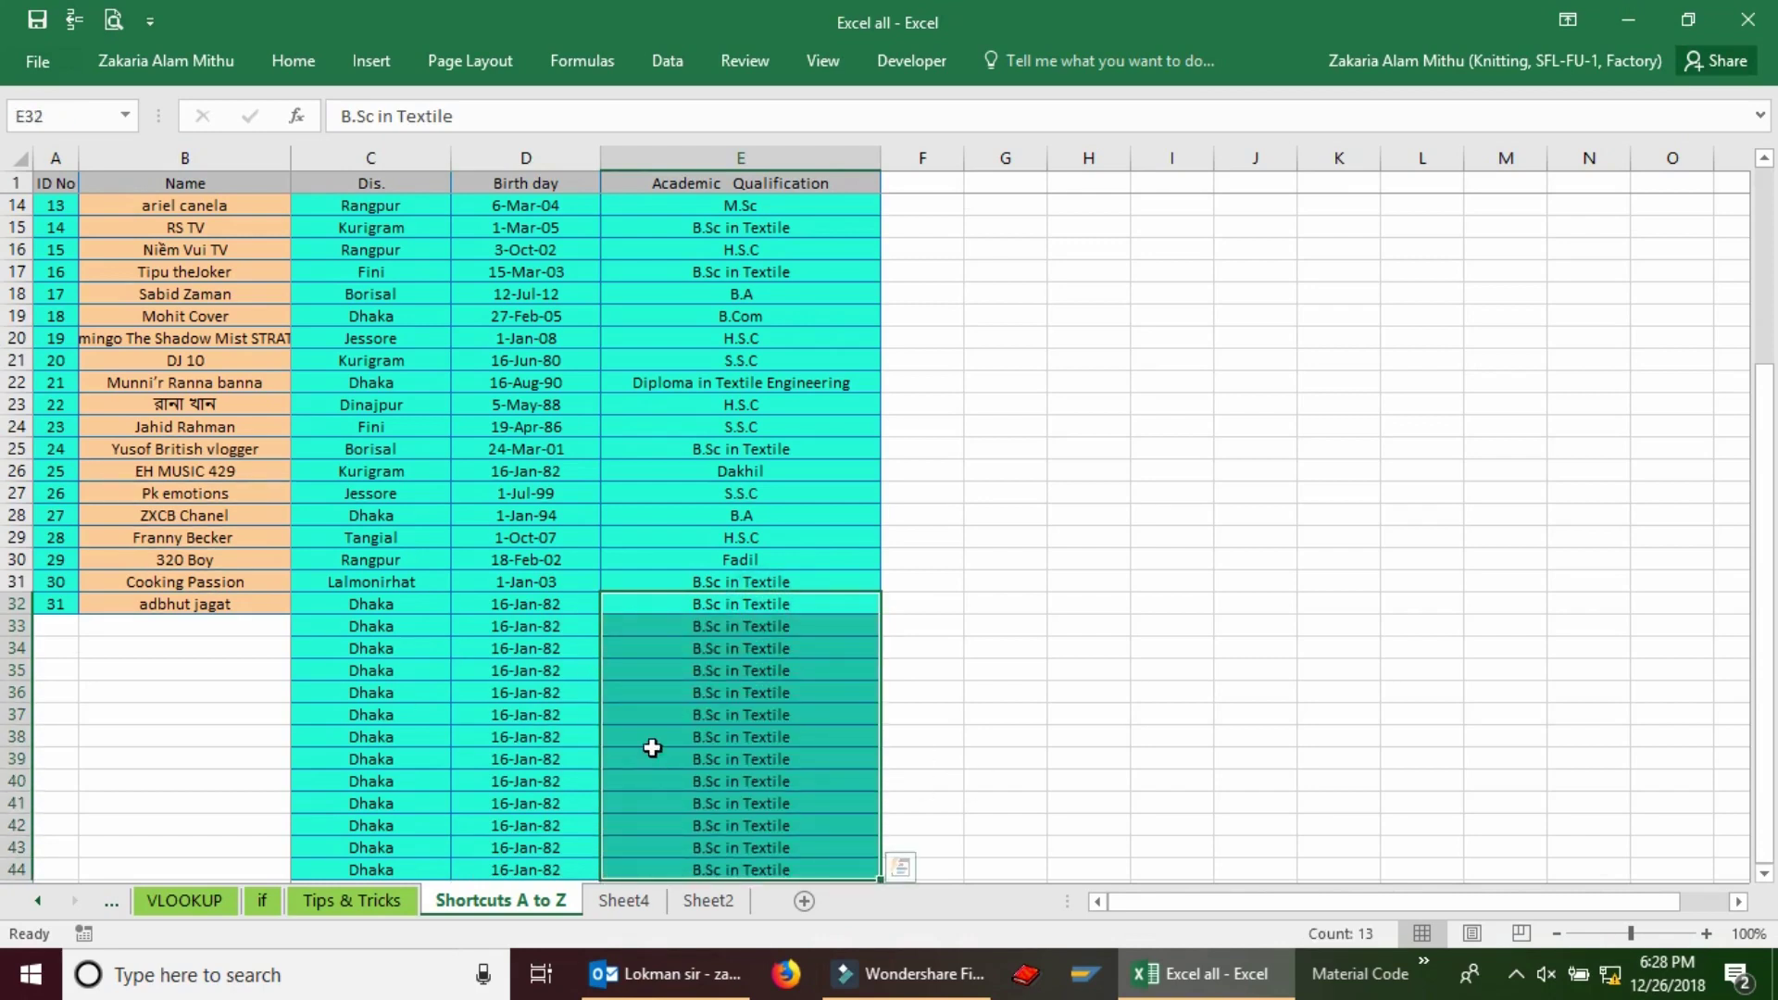
scroll(550, 711, down, 2)
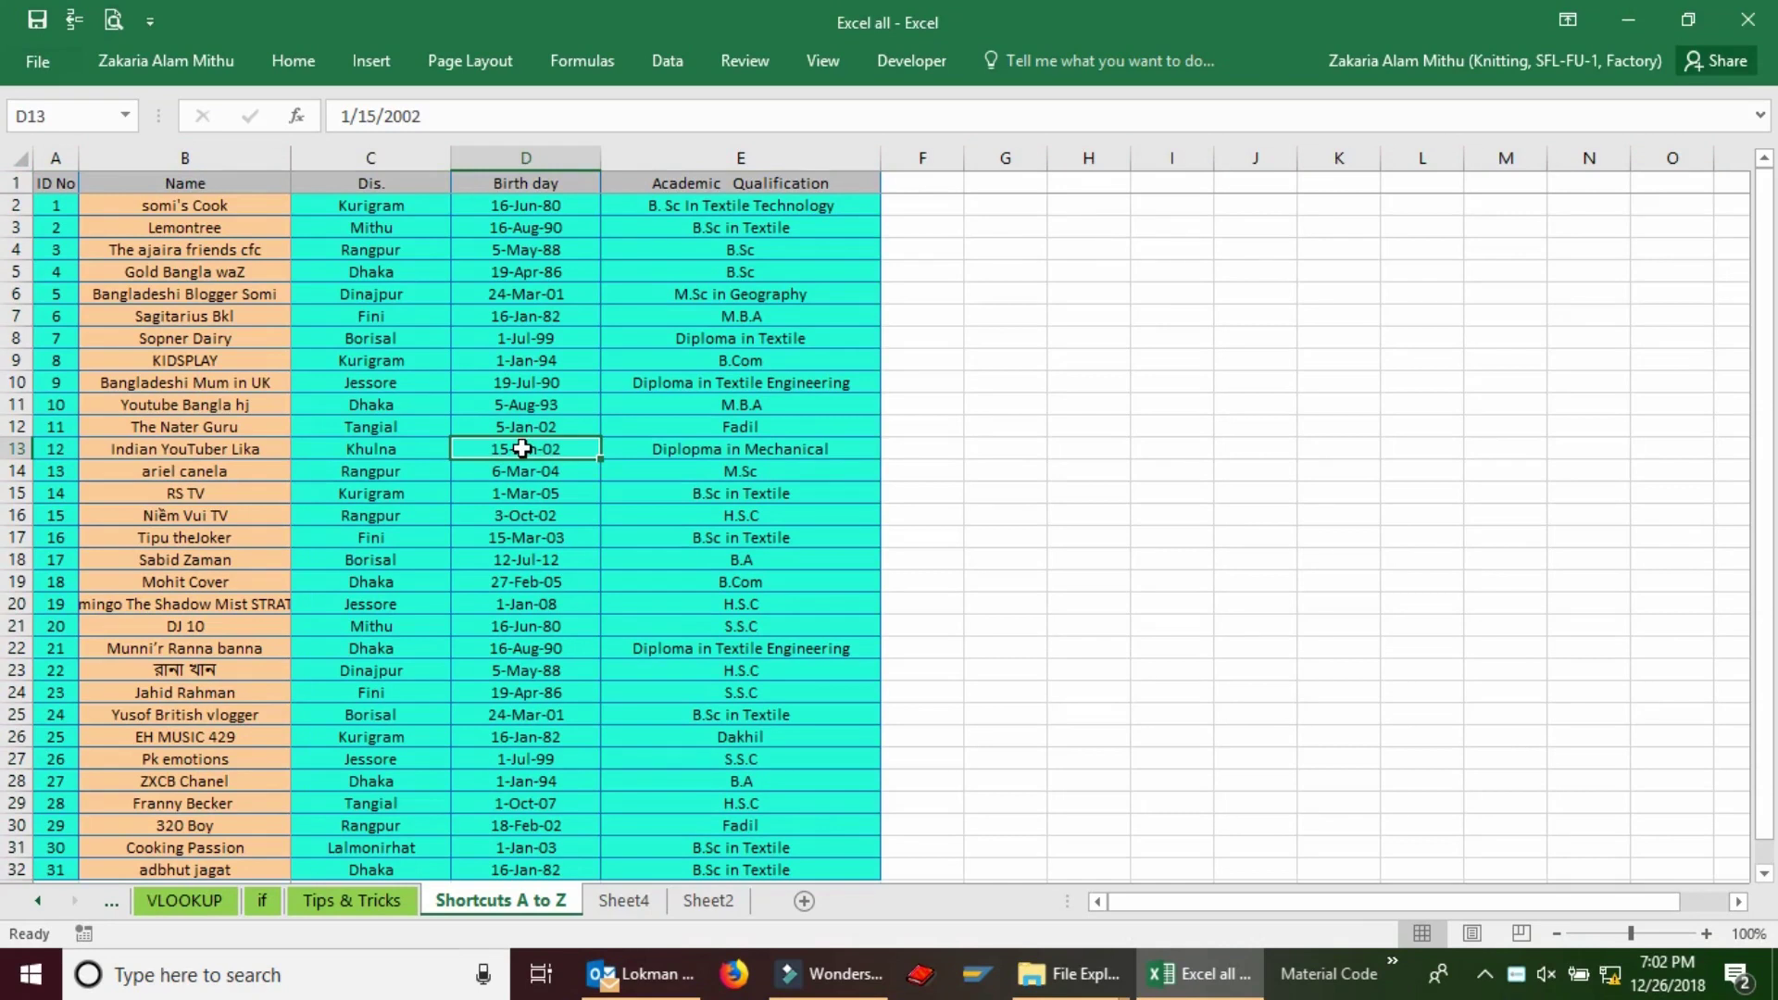
Open the Find dialog with Ctrl+F and move it away from the table data.
key(ctrl+f)
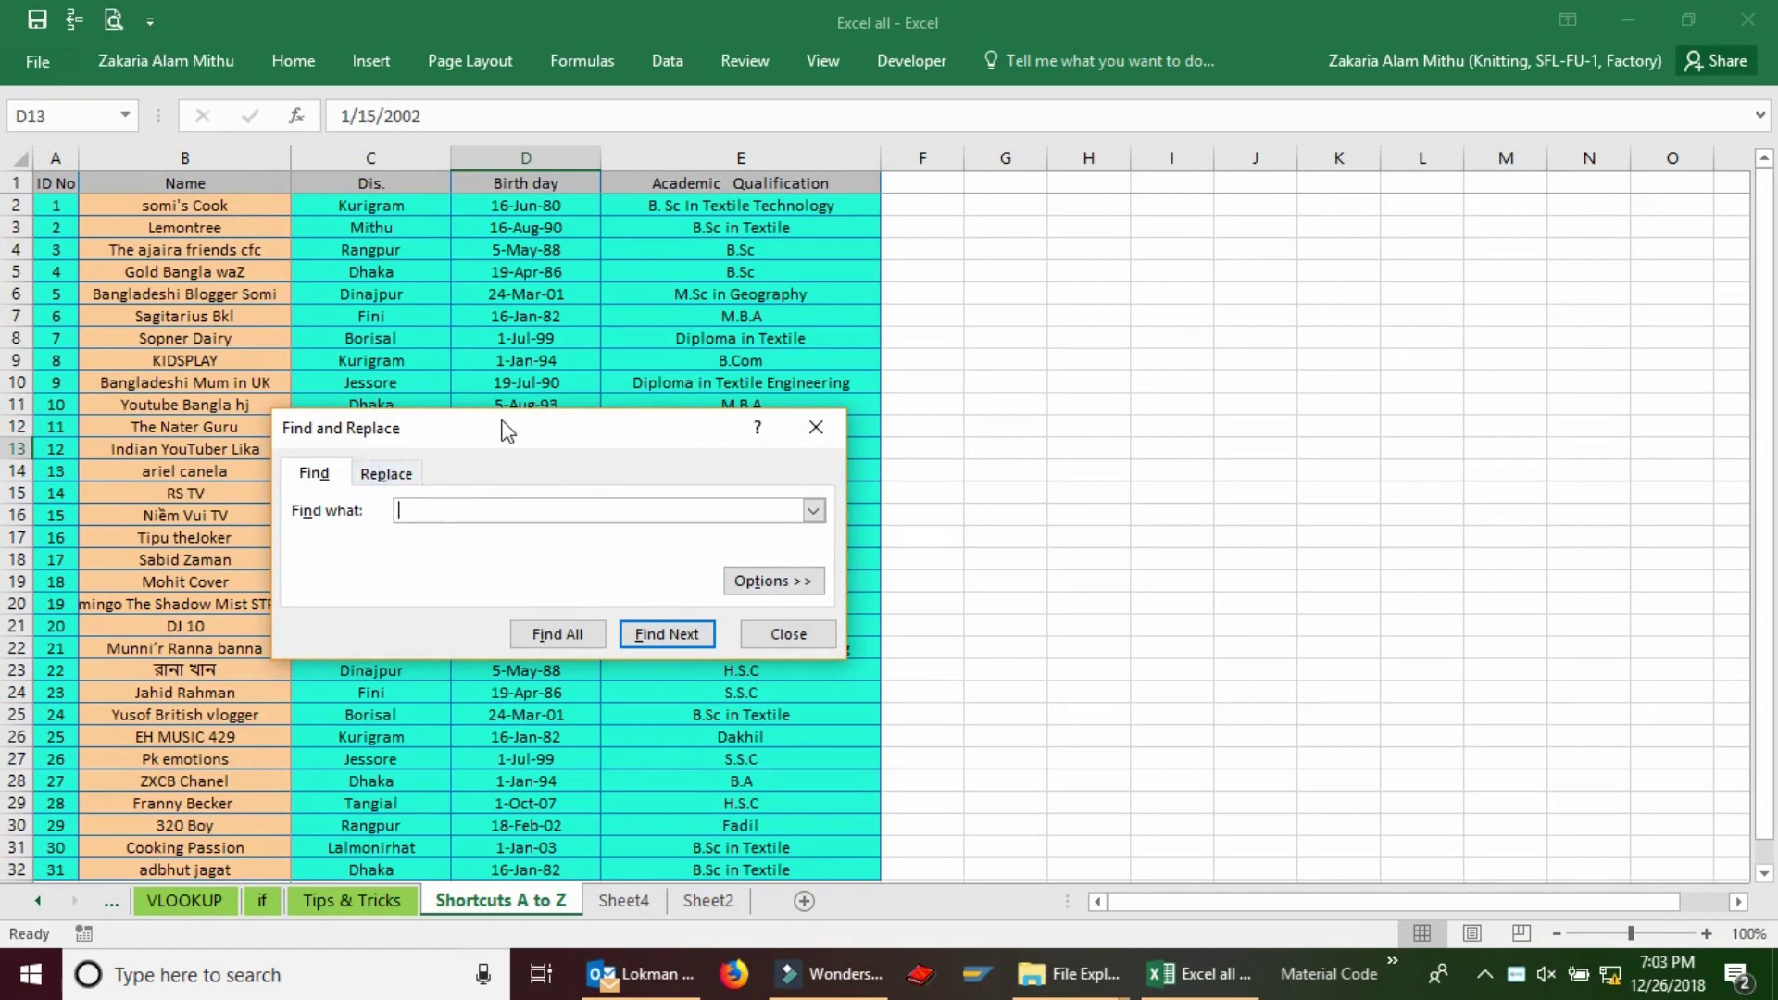
drag(505, 430, 951, 296)
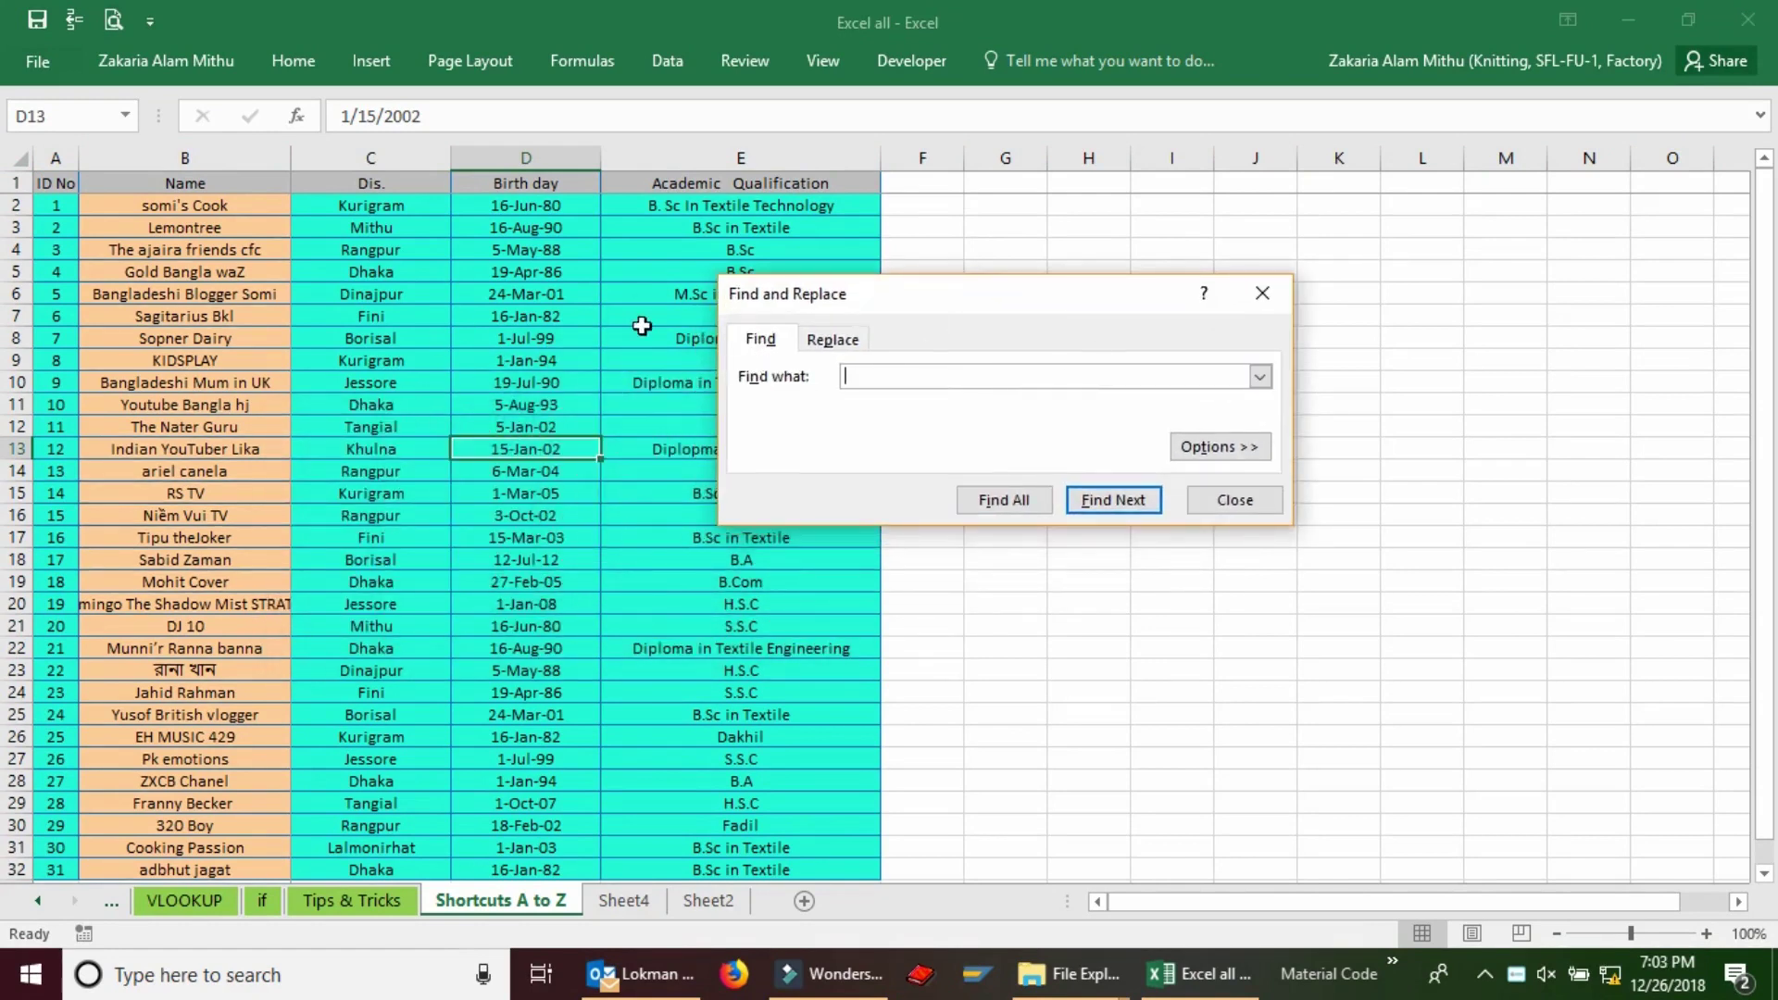
click(389, 338)
scroll(319, 610, down, 2)
scroll(245, 609, up, 2)
click(472, 517)
click(480, 425)
click(521, 336)
click(426, 233)
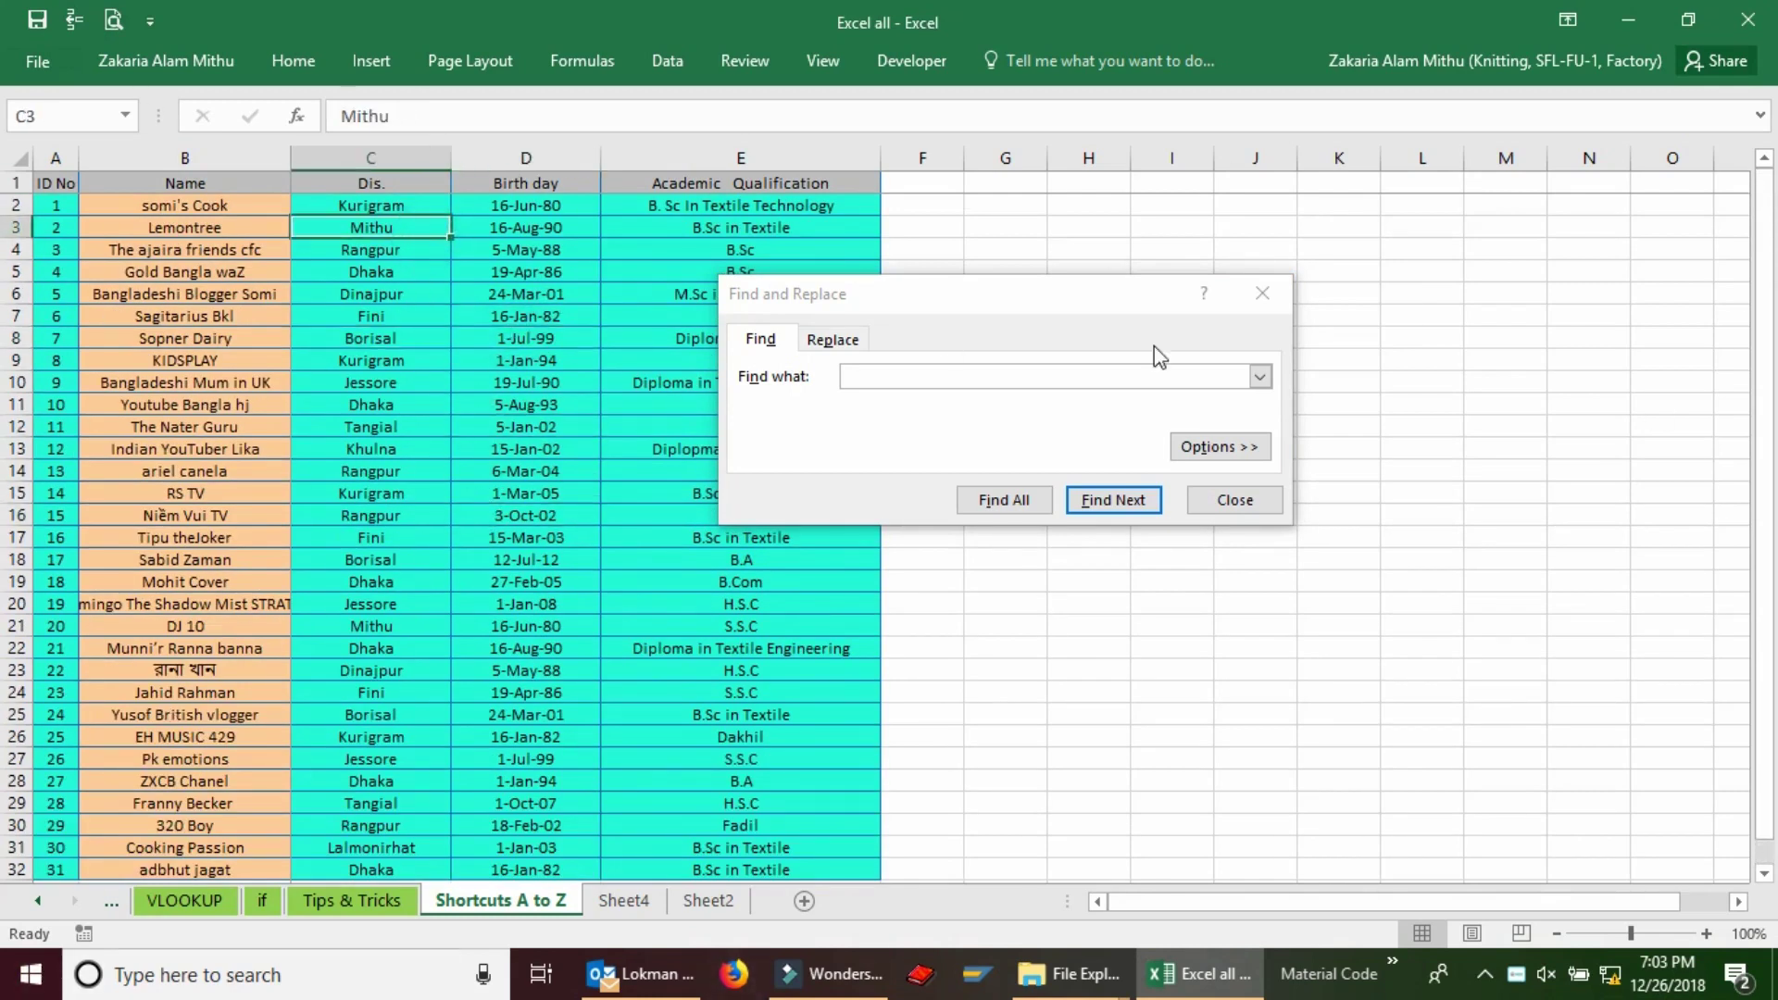
Search for 'mithu' and step through its matches with Find Next four times.
click(847, 373)
text(mithu)
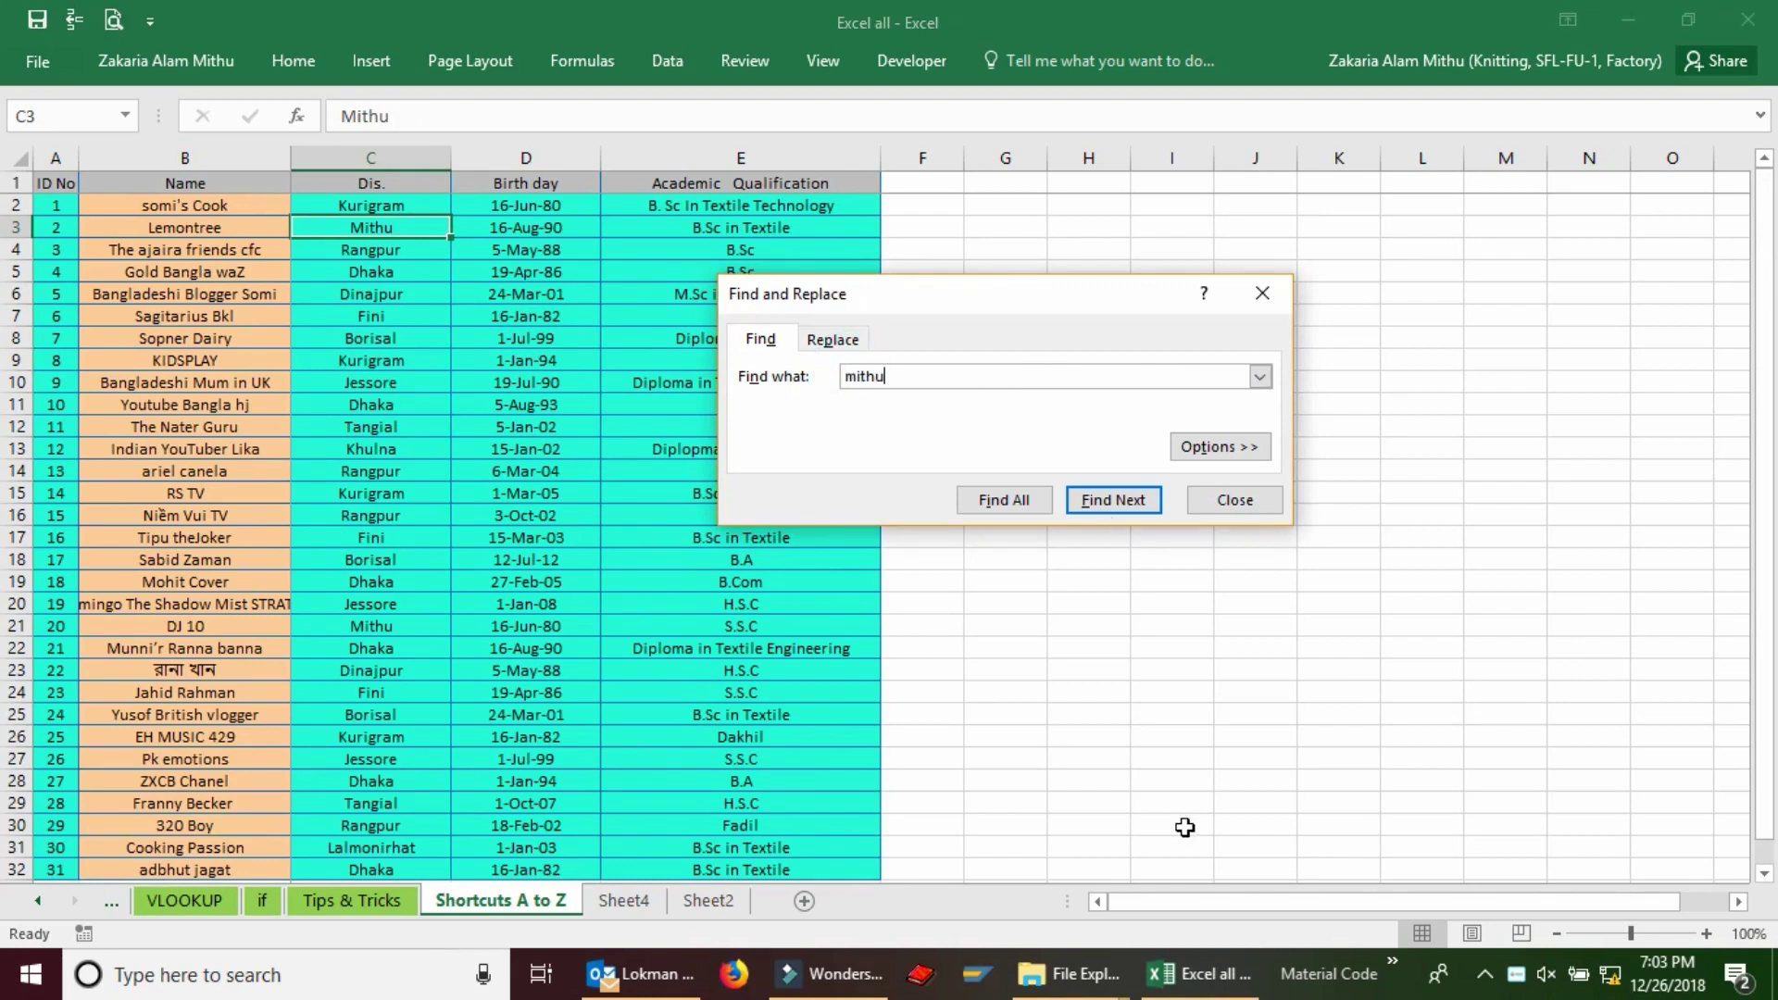
click(1644, 380)
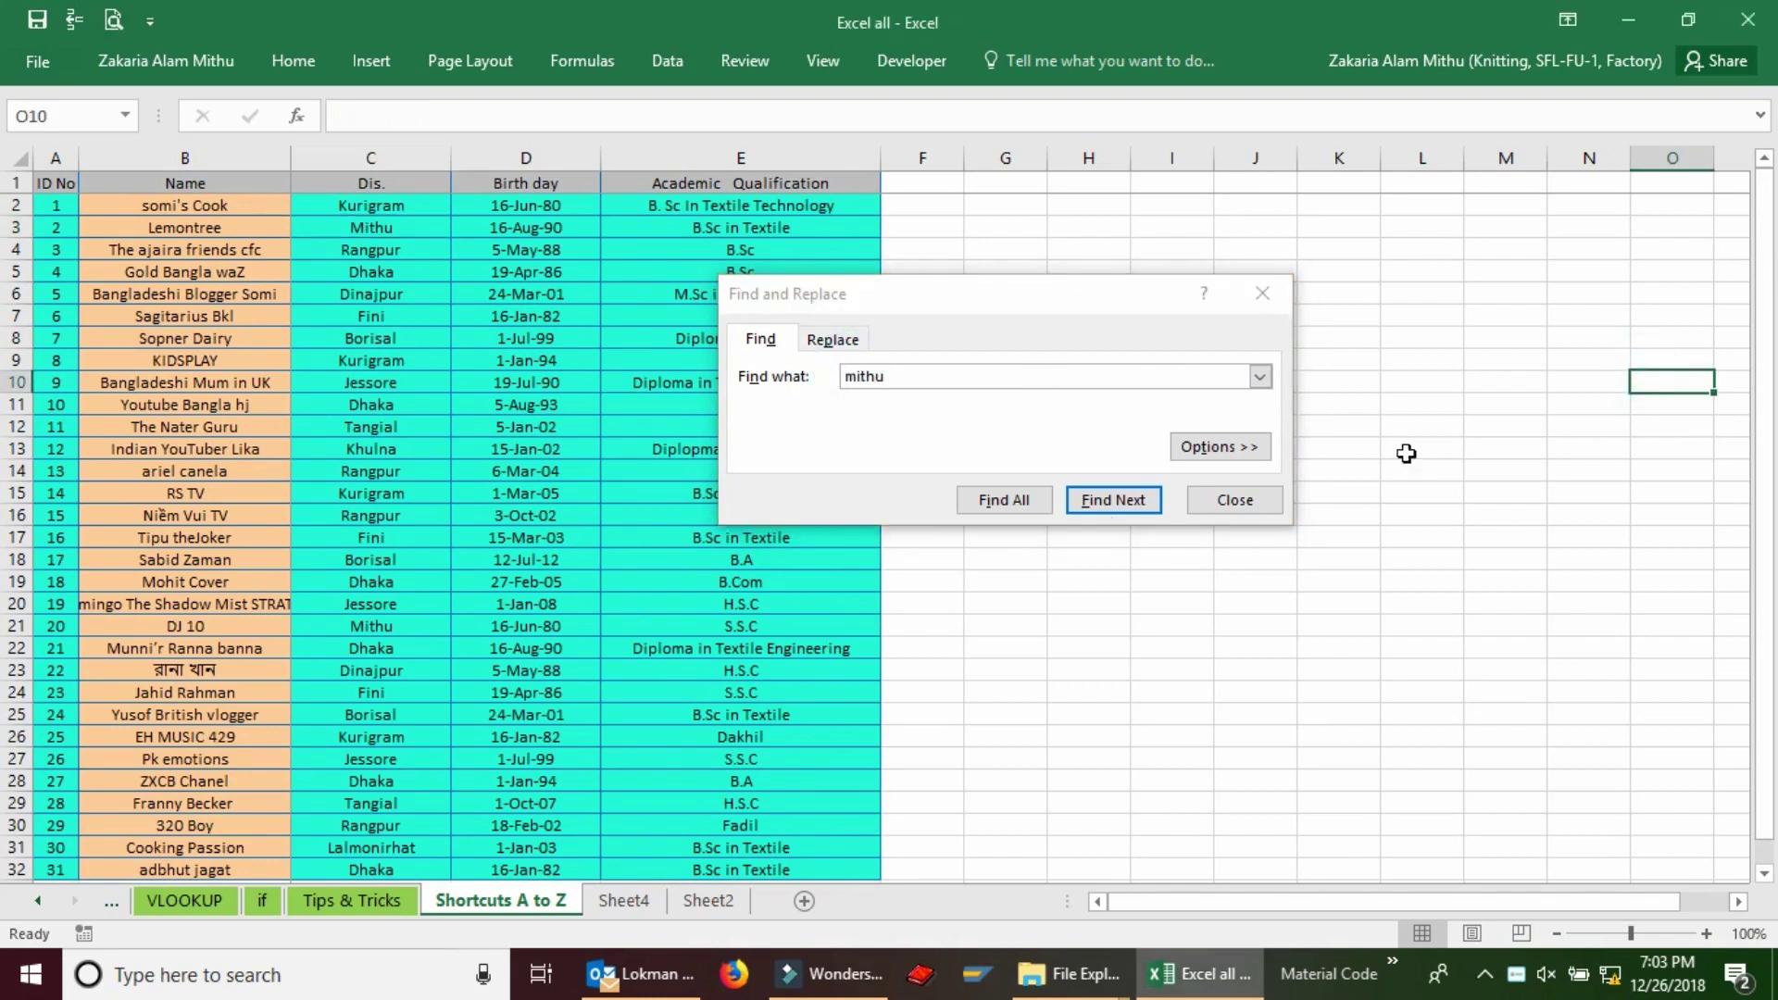
click(1131, 504)
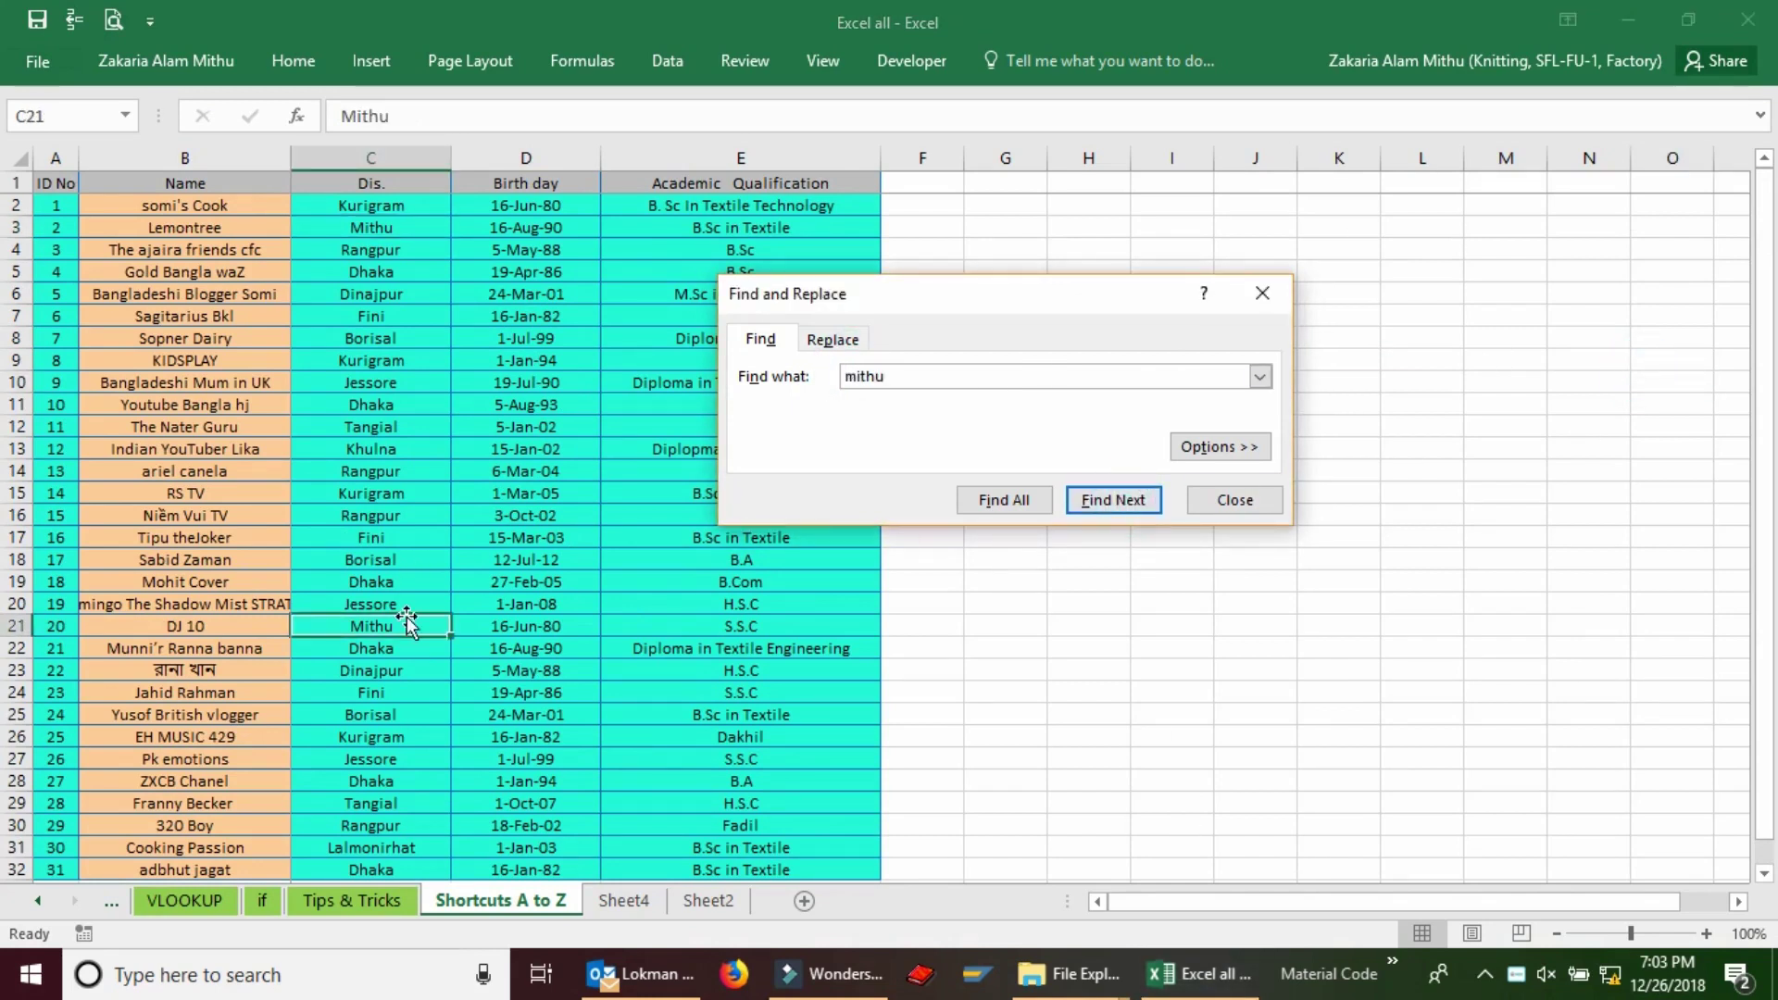
click(1126, 505)
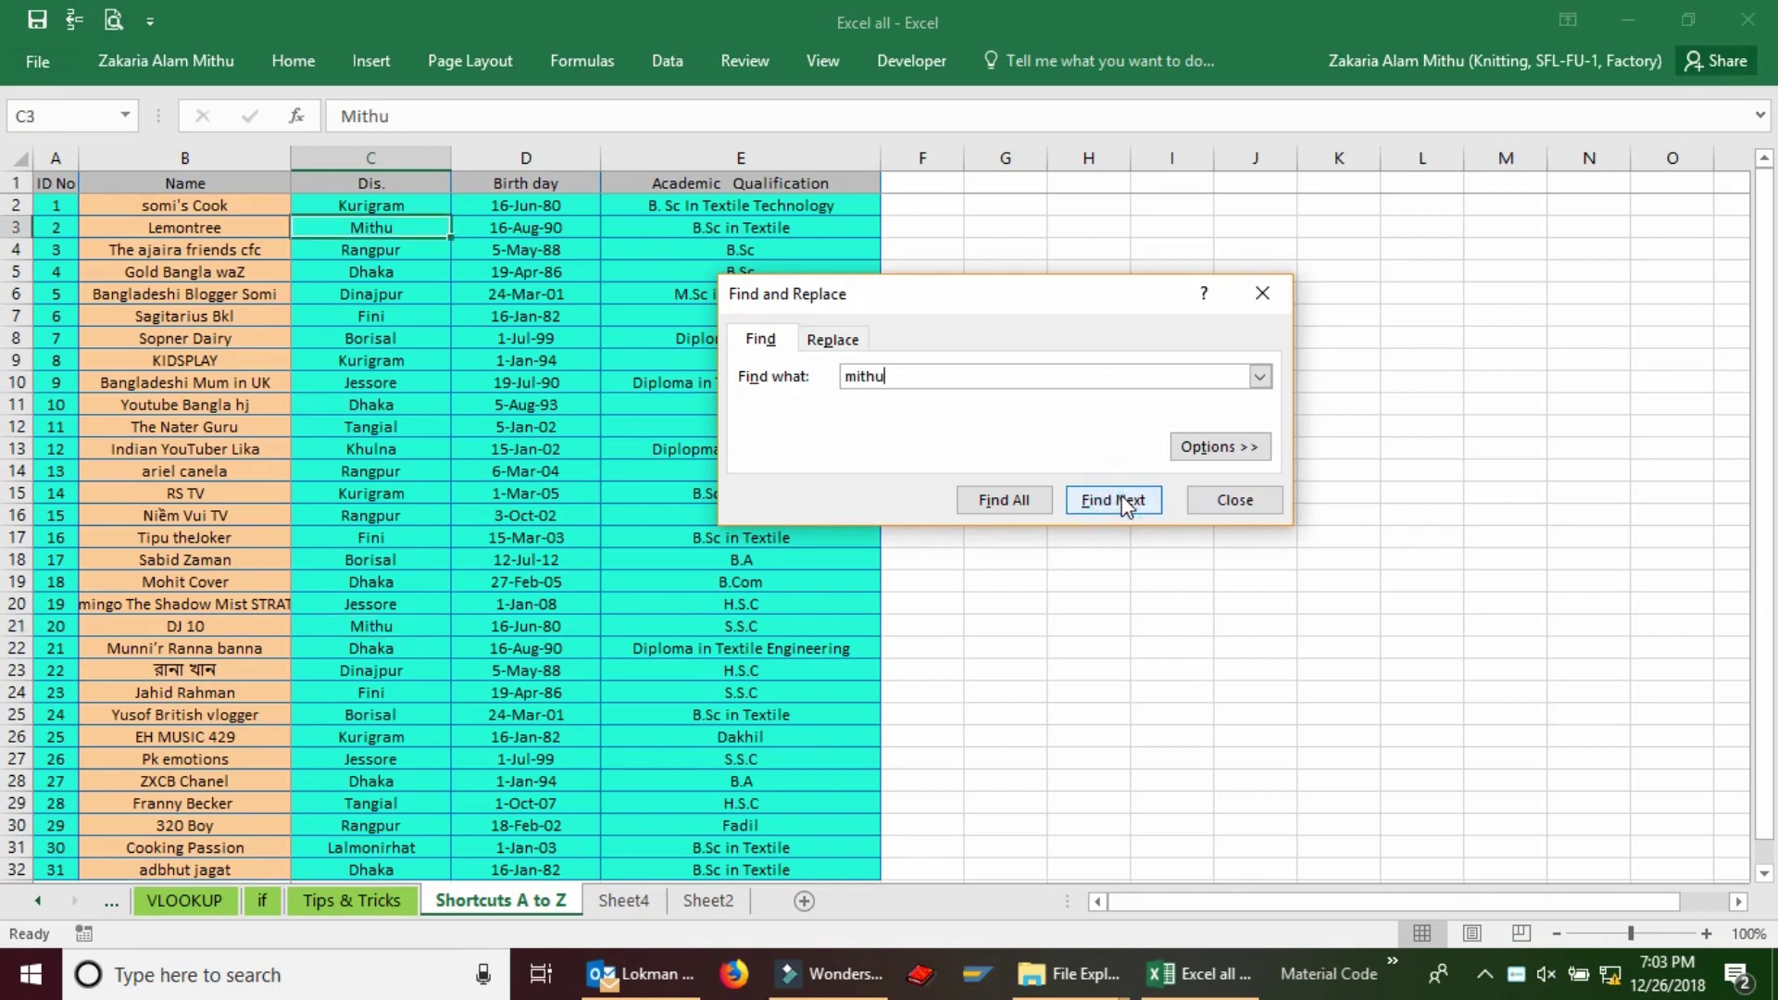
click(1126, 504)
click(1125, 503)
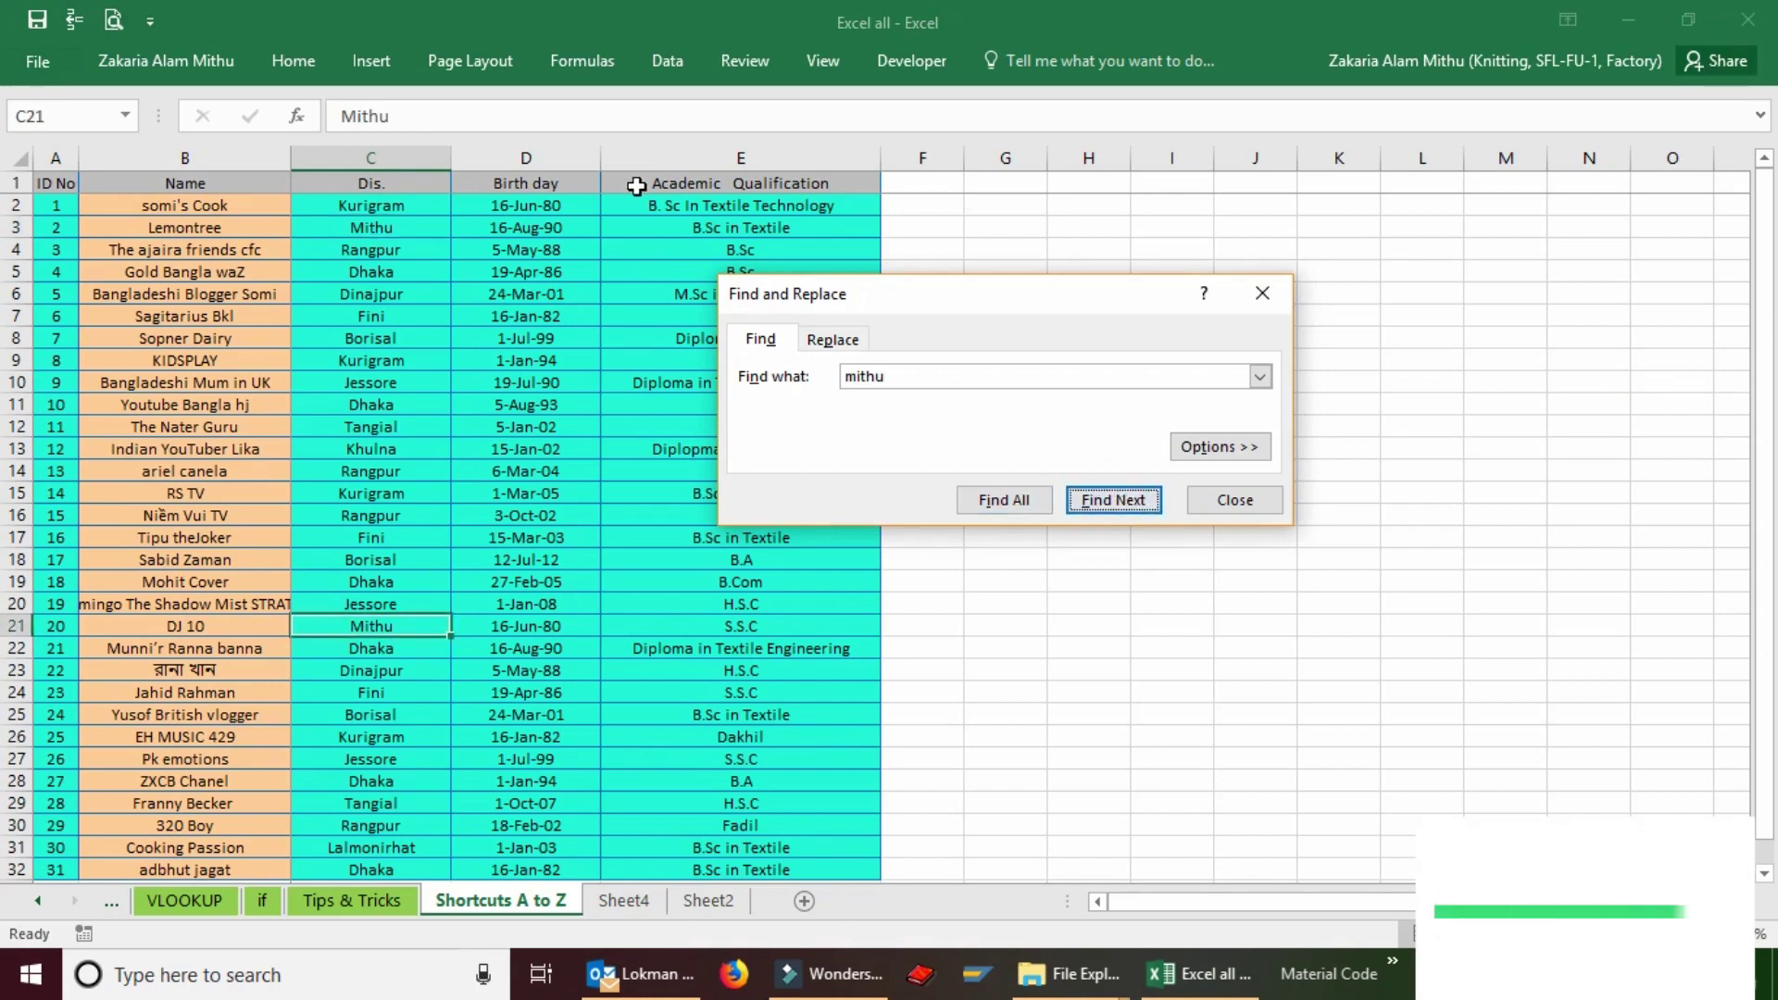
Replace all Mithu districts with Mymenshingh, confirm the count message, and close the dialog.
click(833, 340)
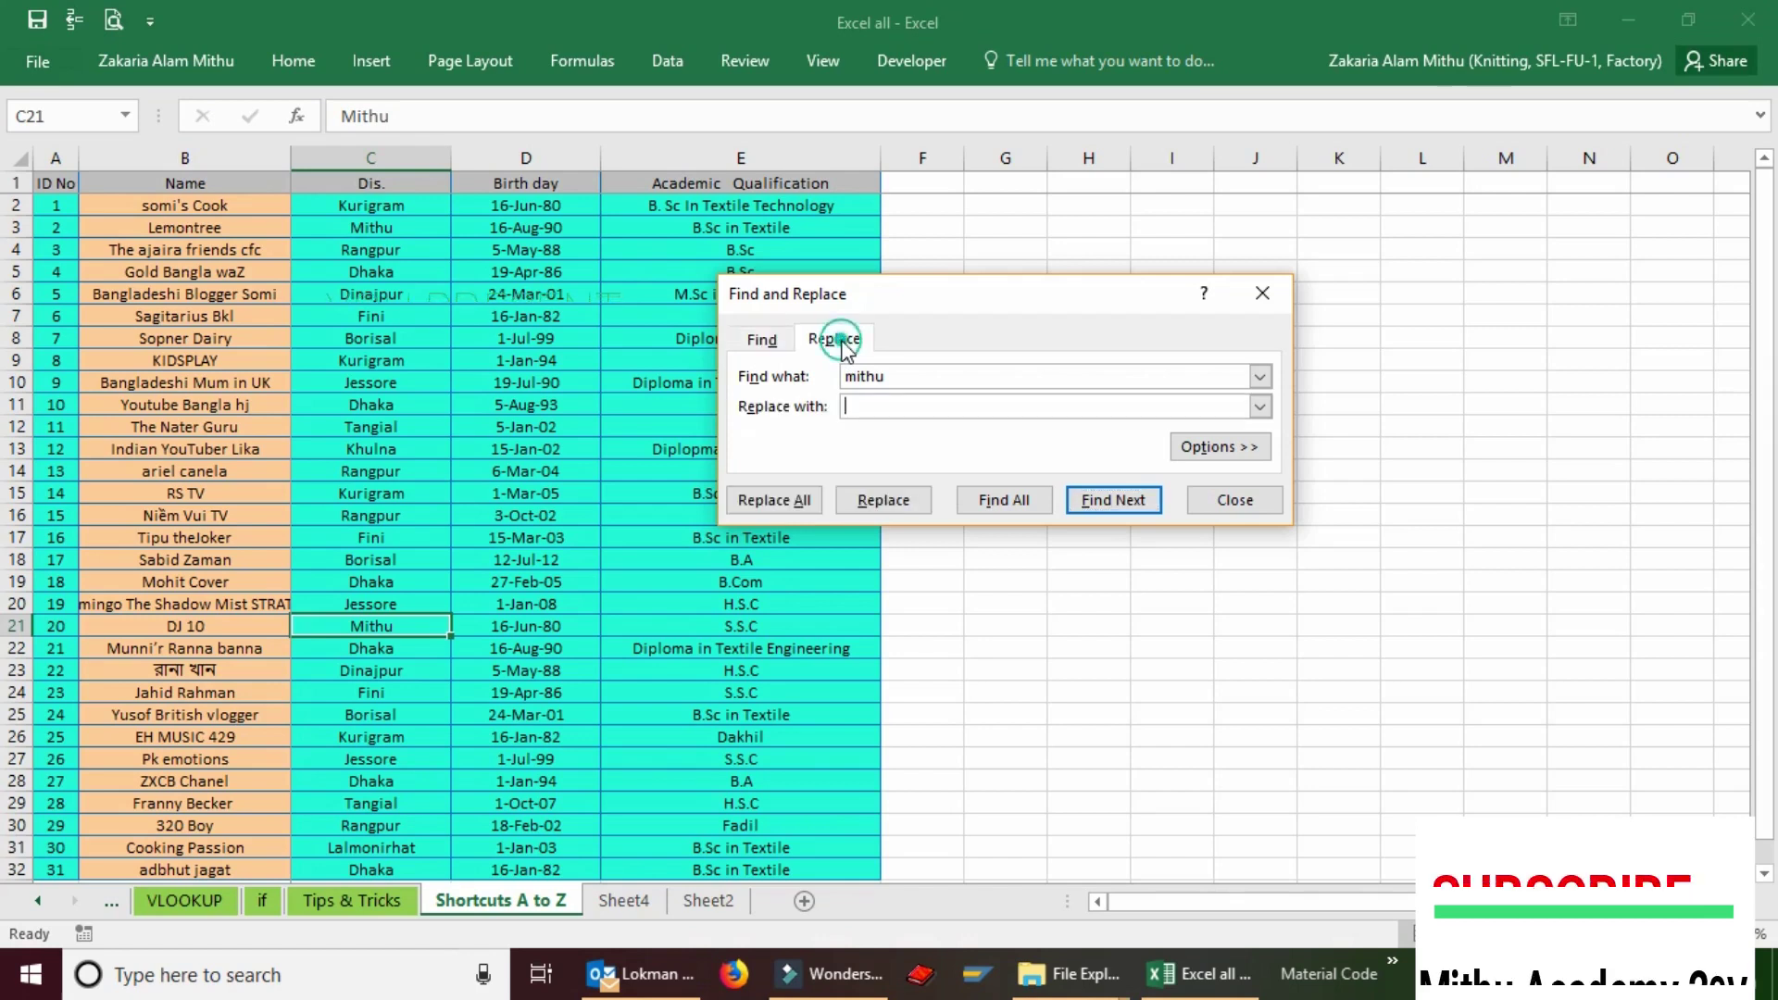
click(871, 406)
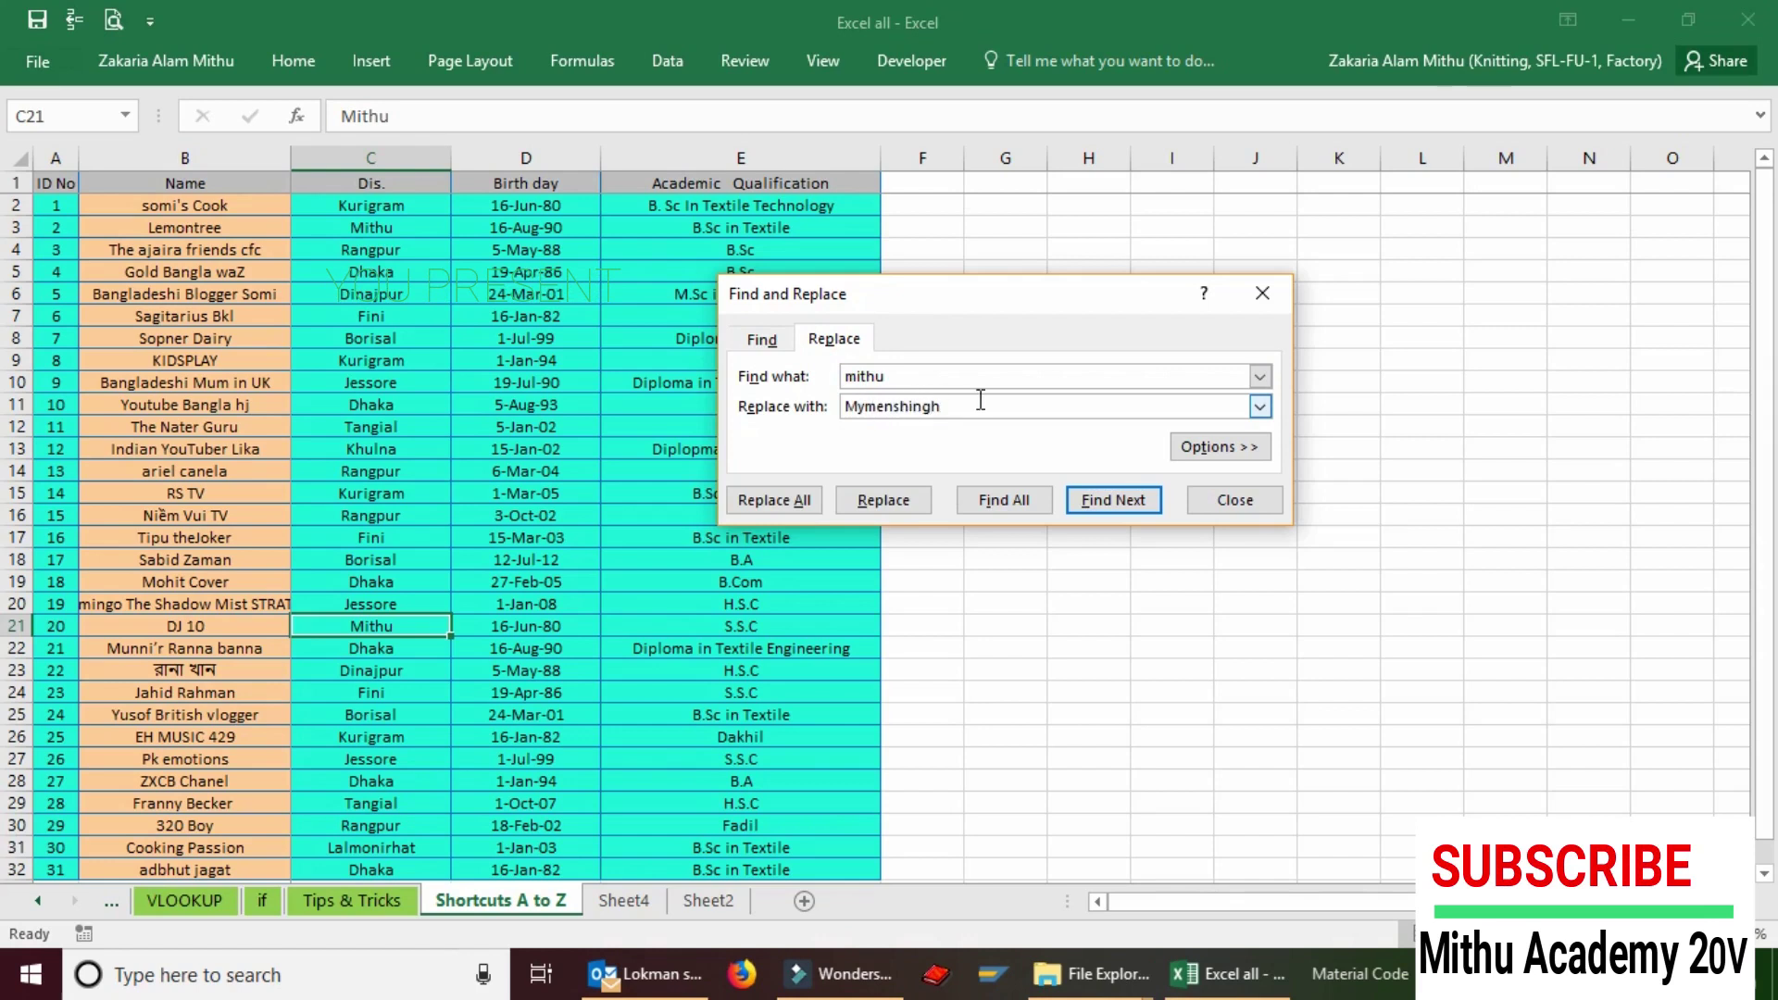
click(787, 501)
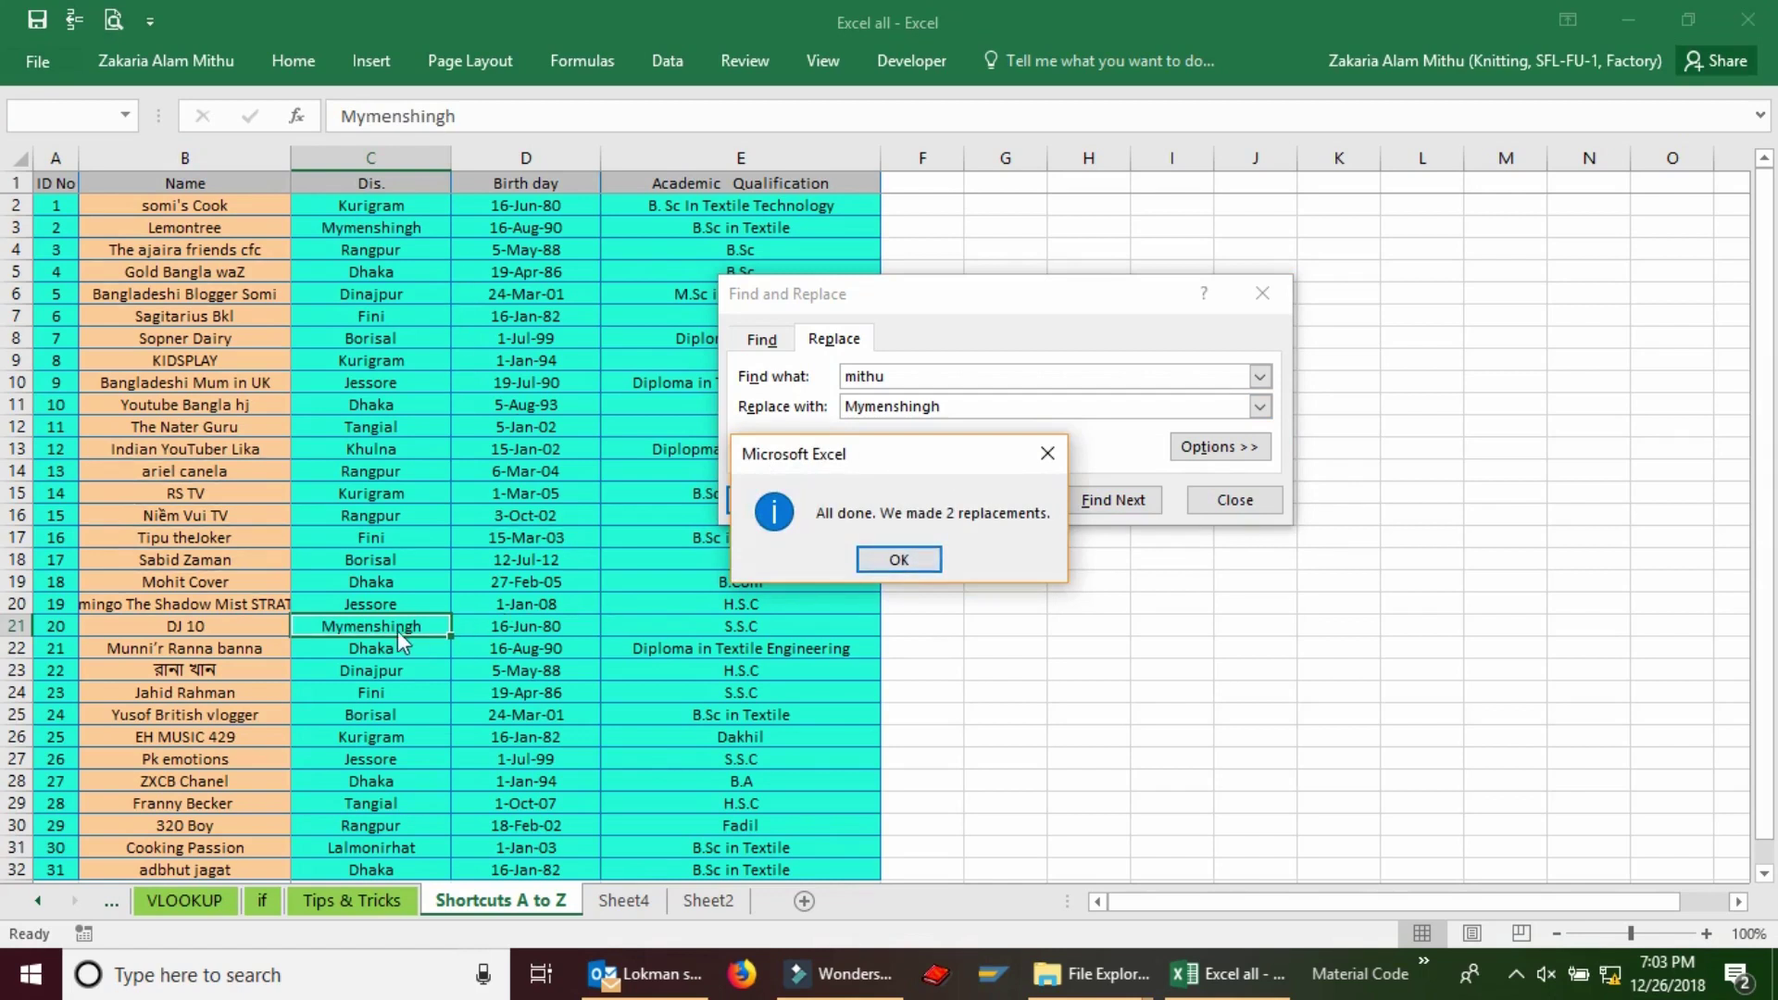
click(898, 559)
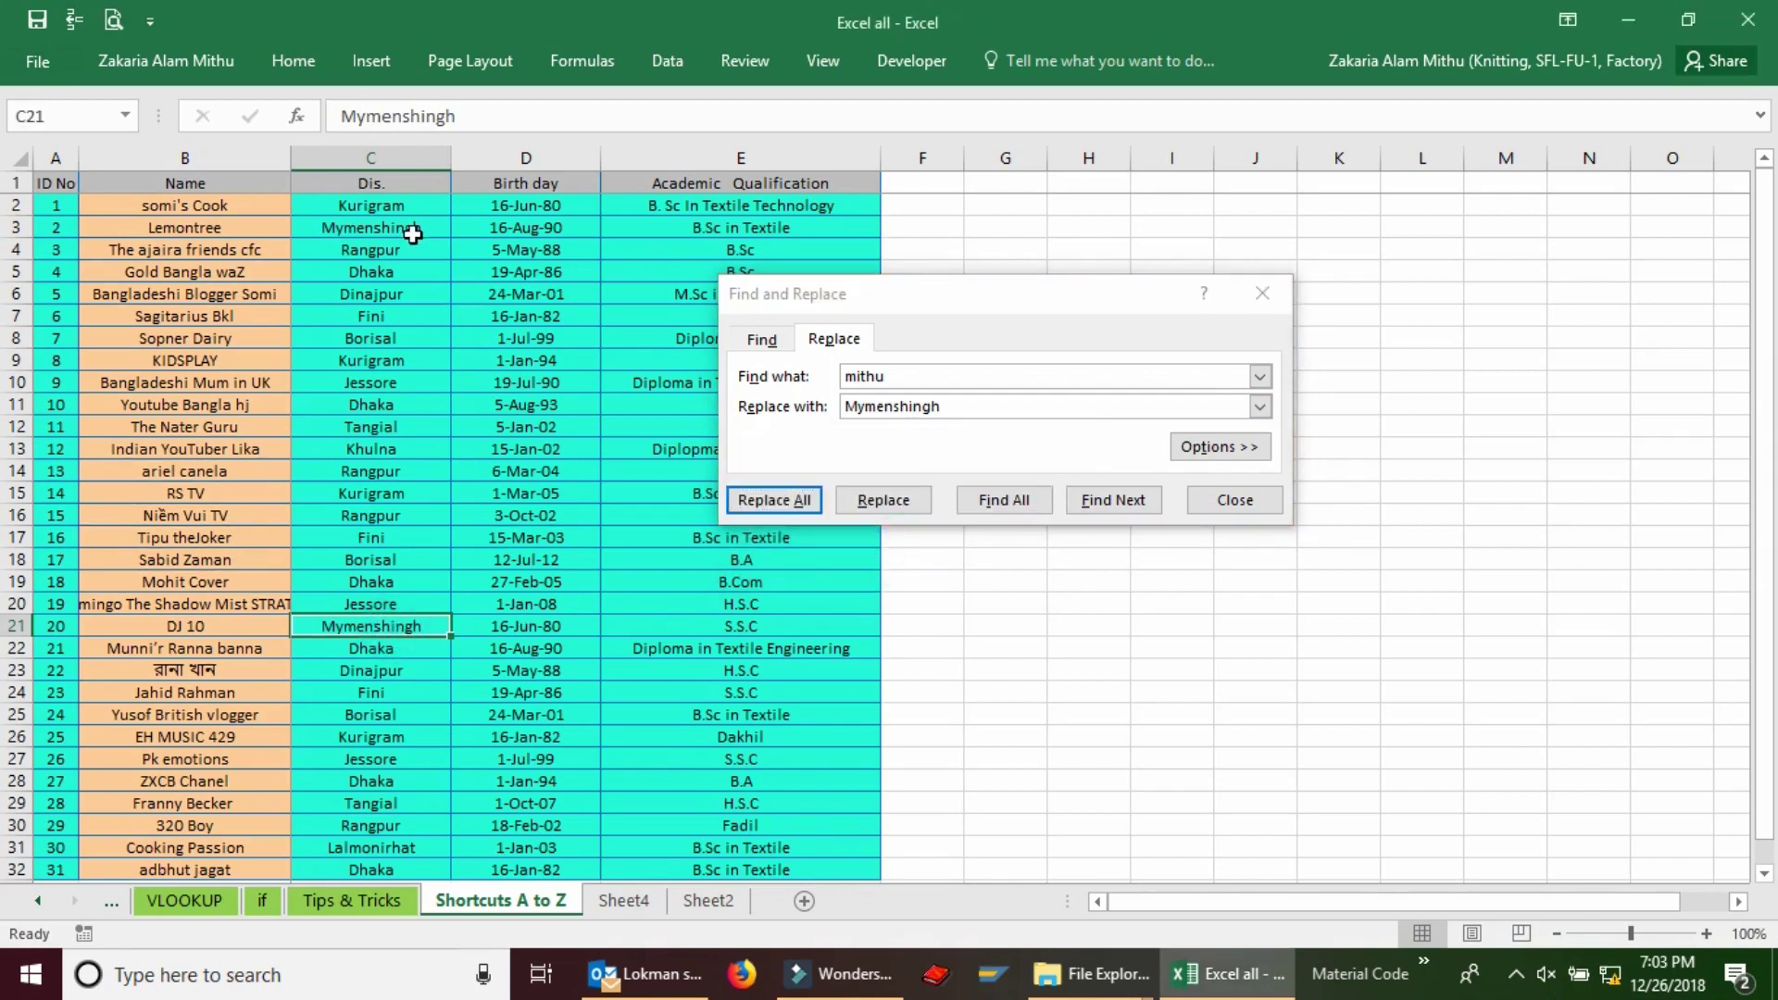
click(407, 383)
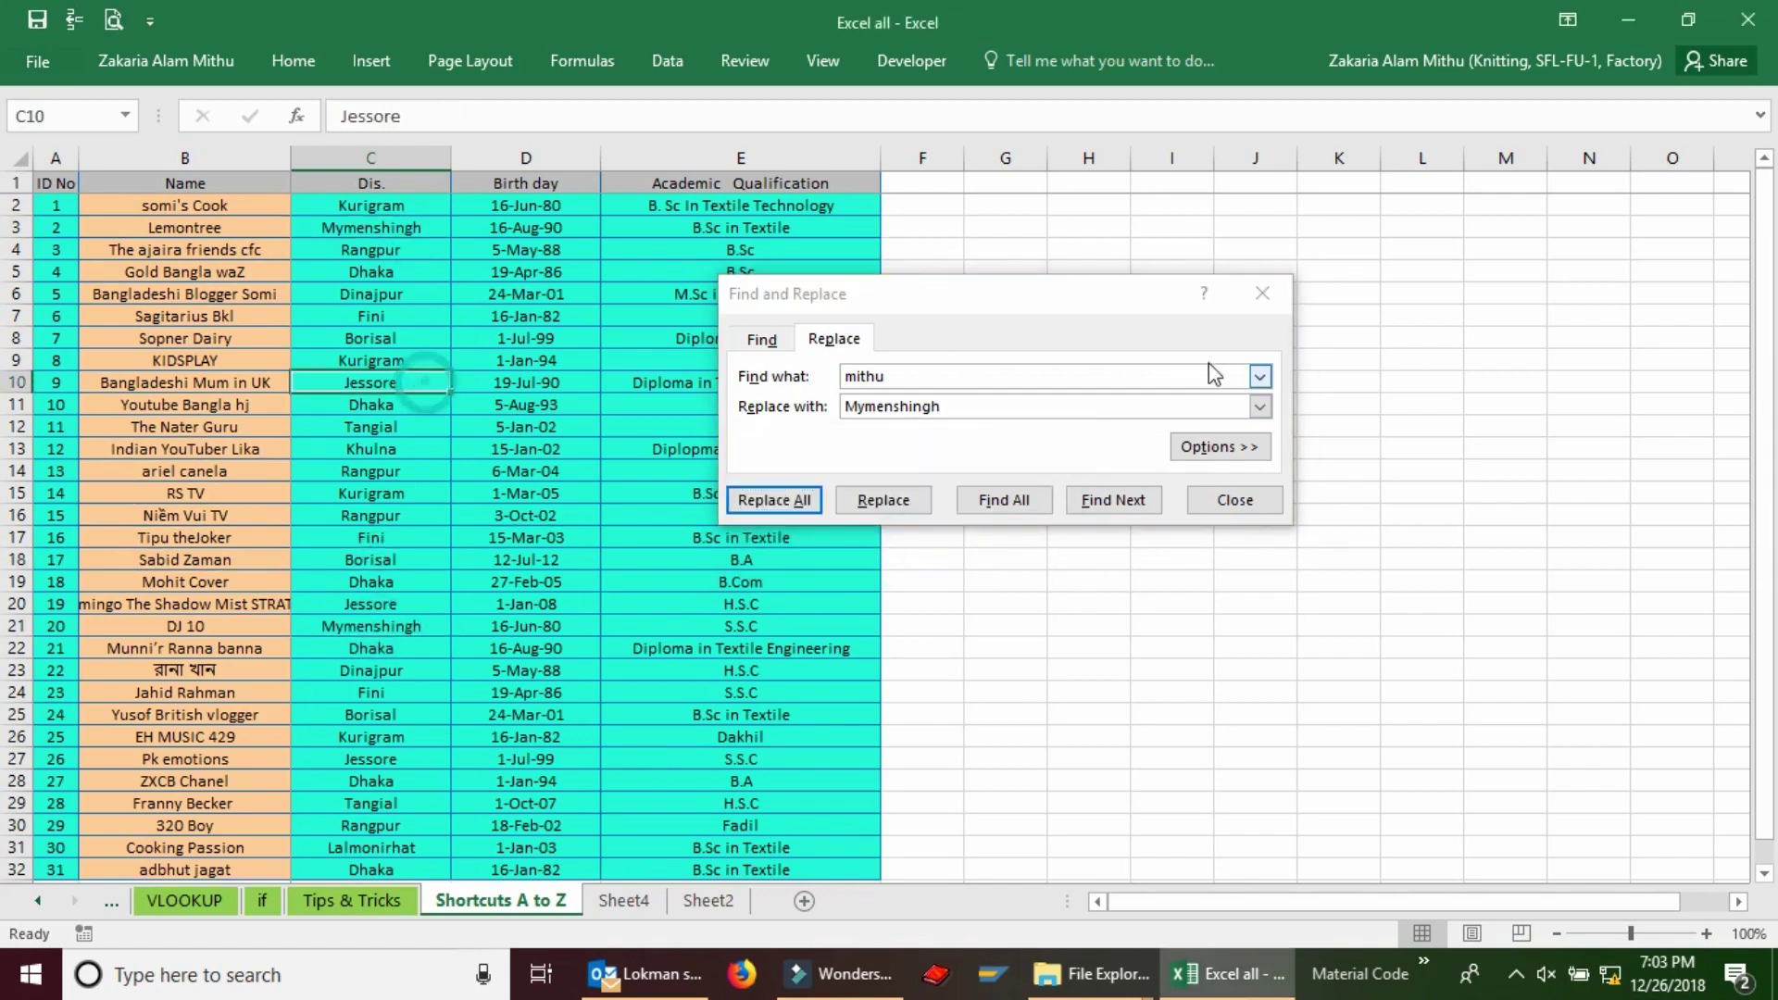
click(1263, 294)
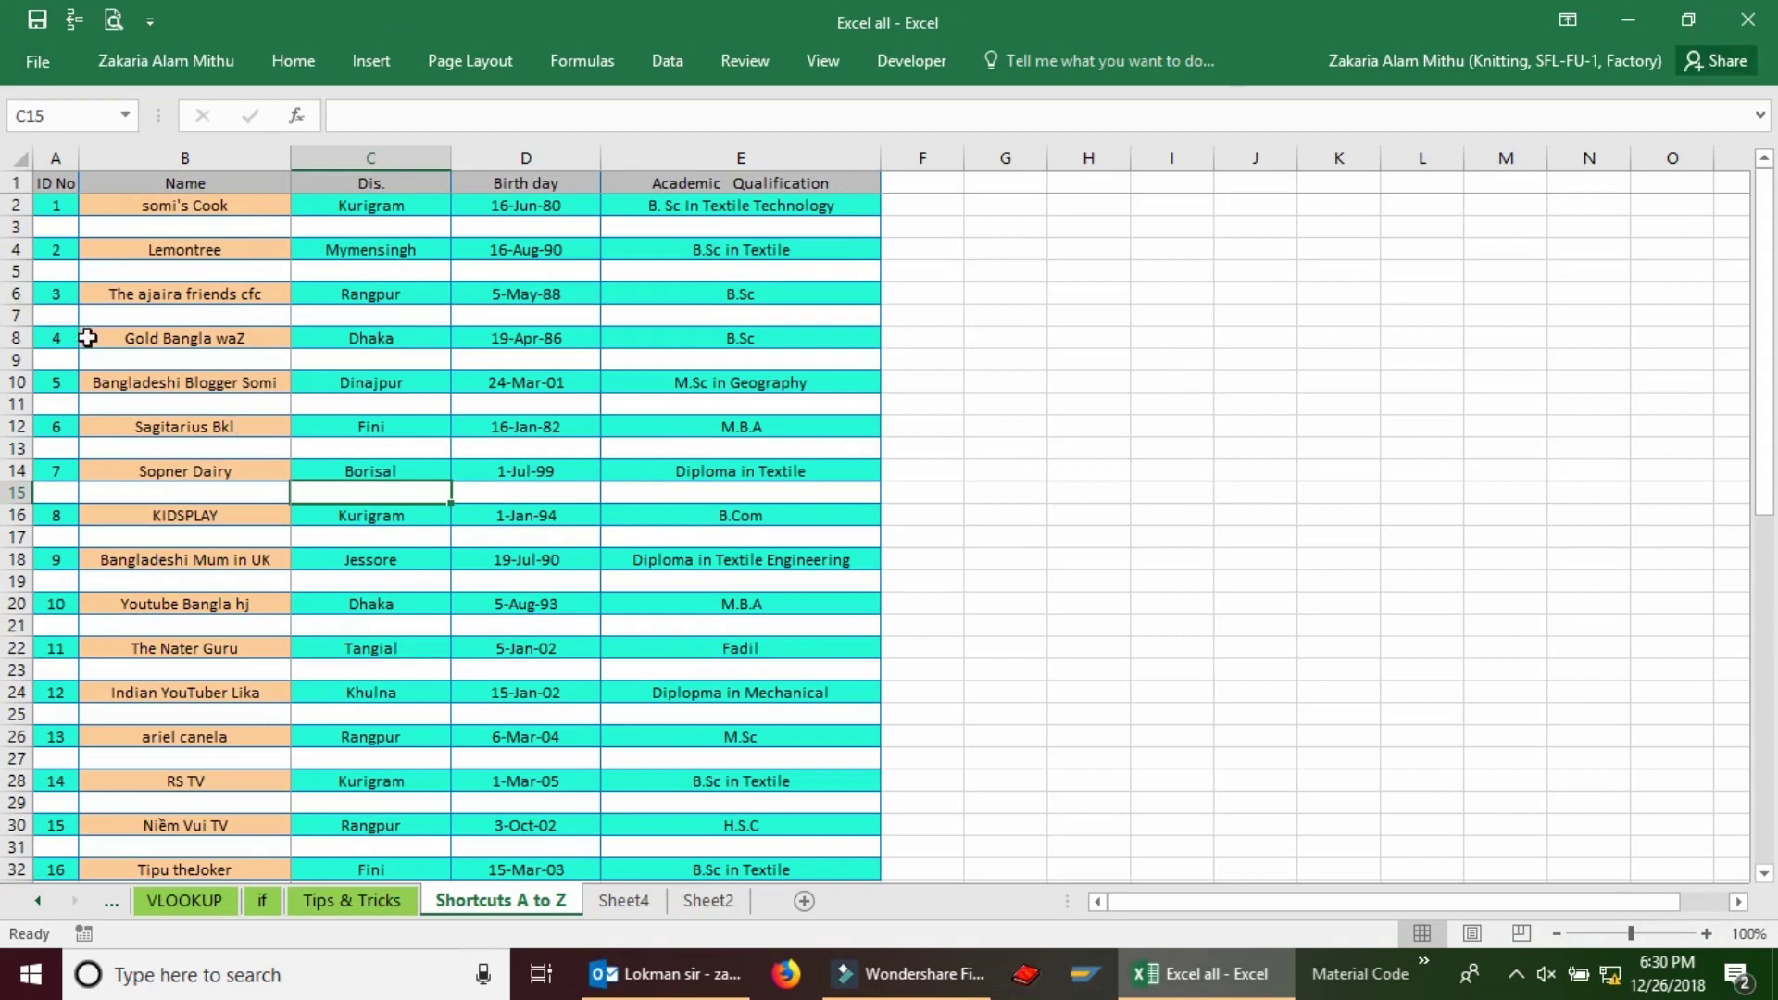
Select A2:E62, covering all entries and blank rows, and open Go To with Ctrl+G.
drag(57, 206, 730, 946)
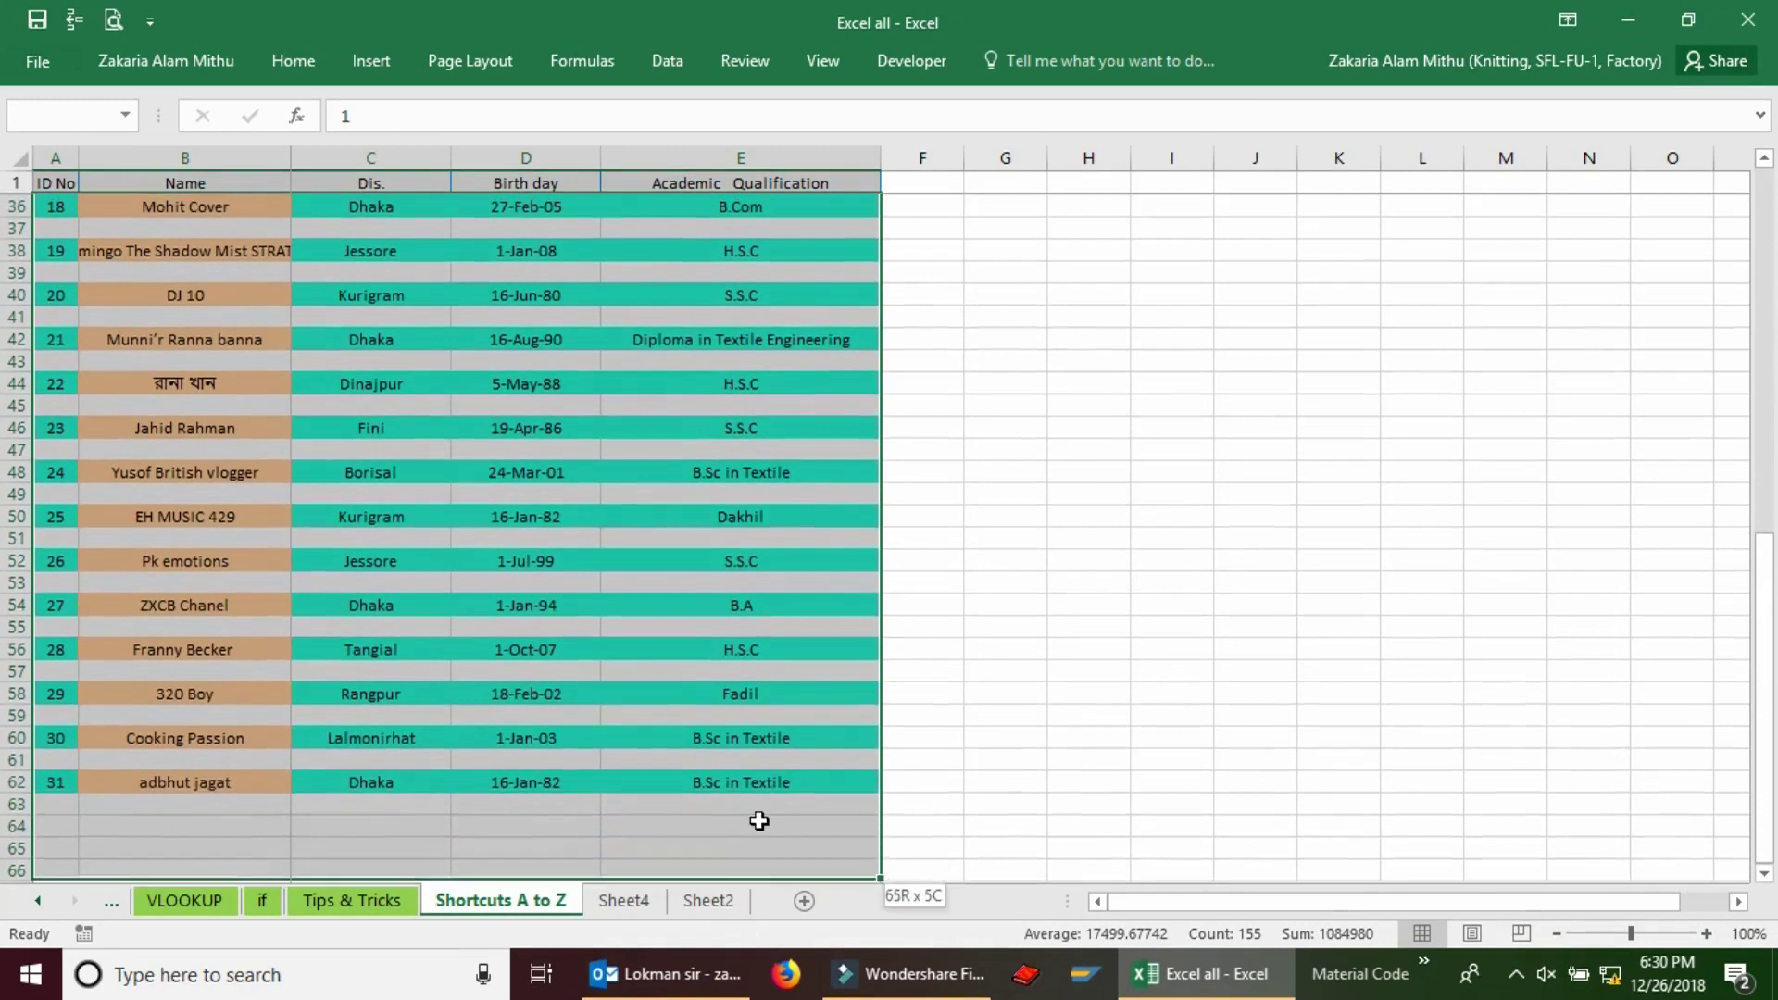
drag(730, 946, 774, 782)
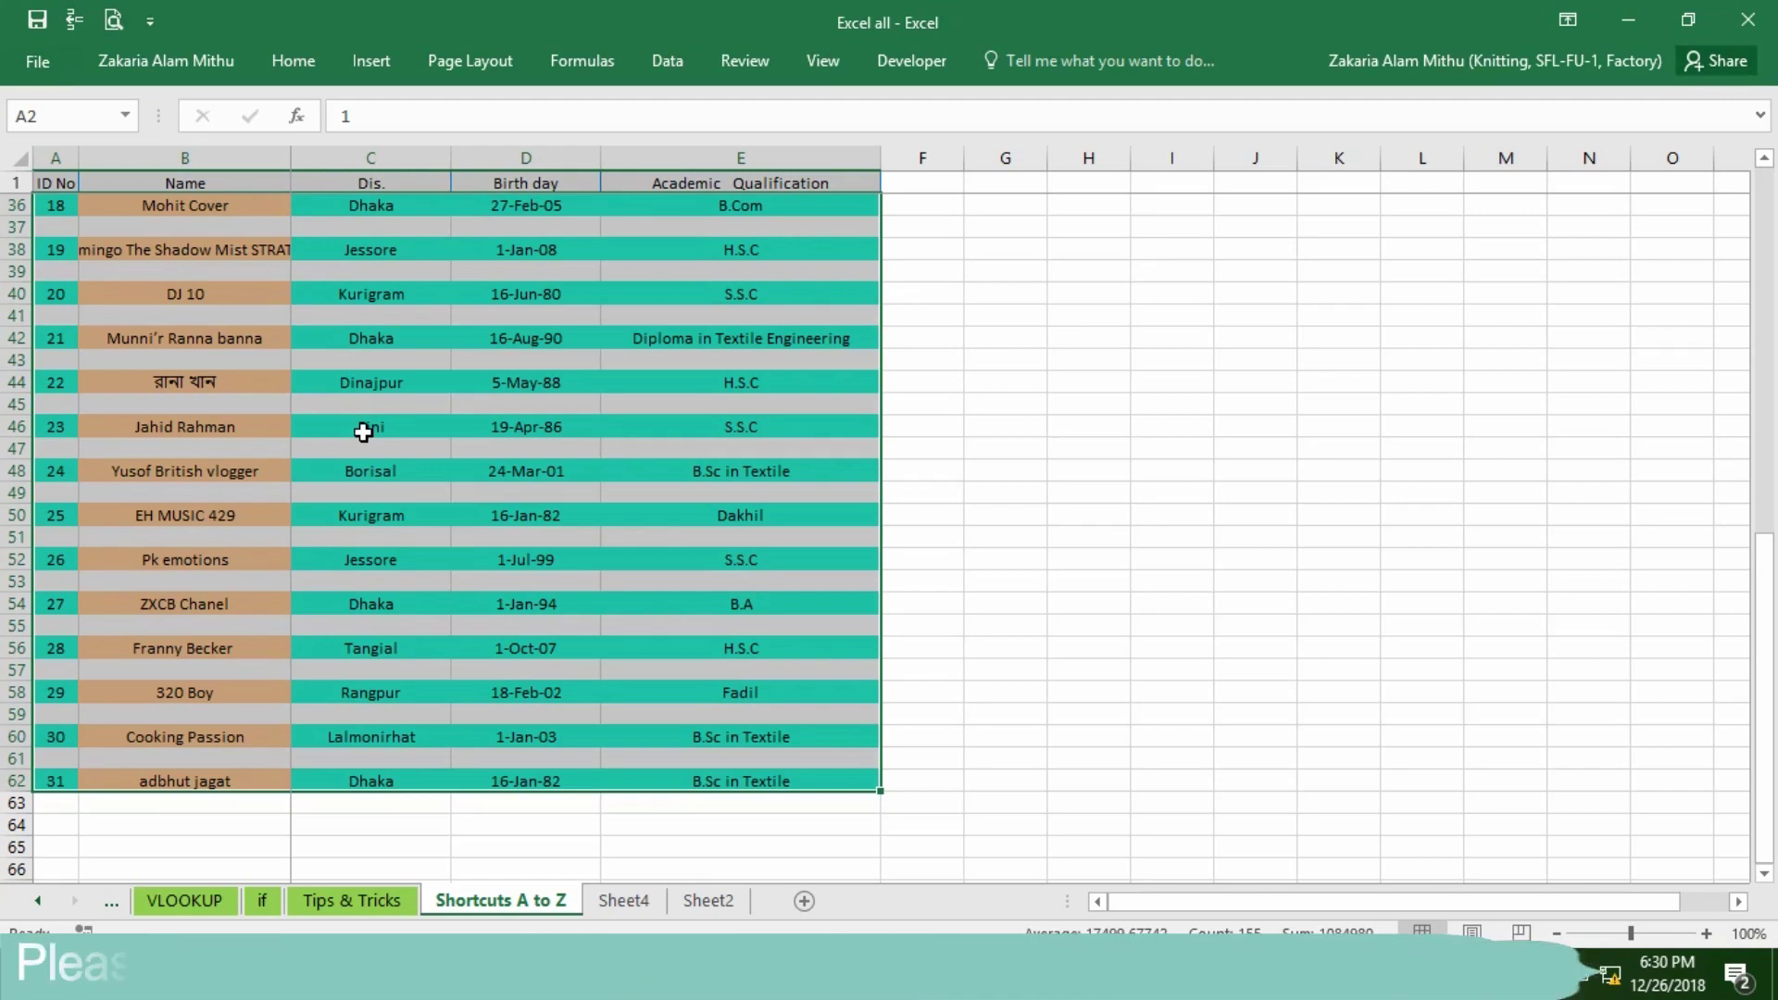
key(ctrl+g)
Select only the blank cells in the table through Go To Special > Blanks.
click(444, 638)
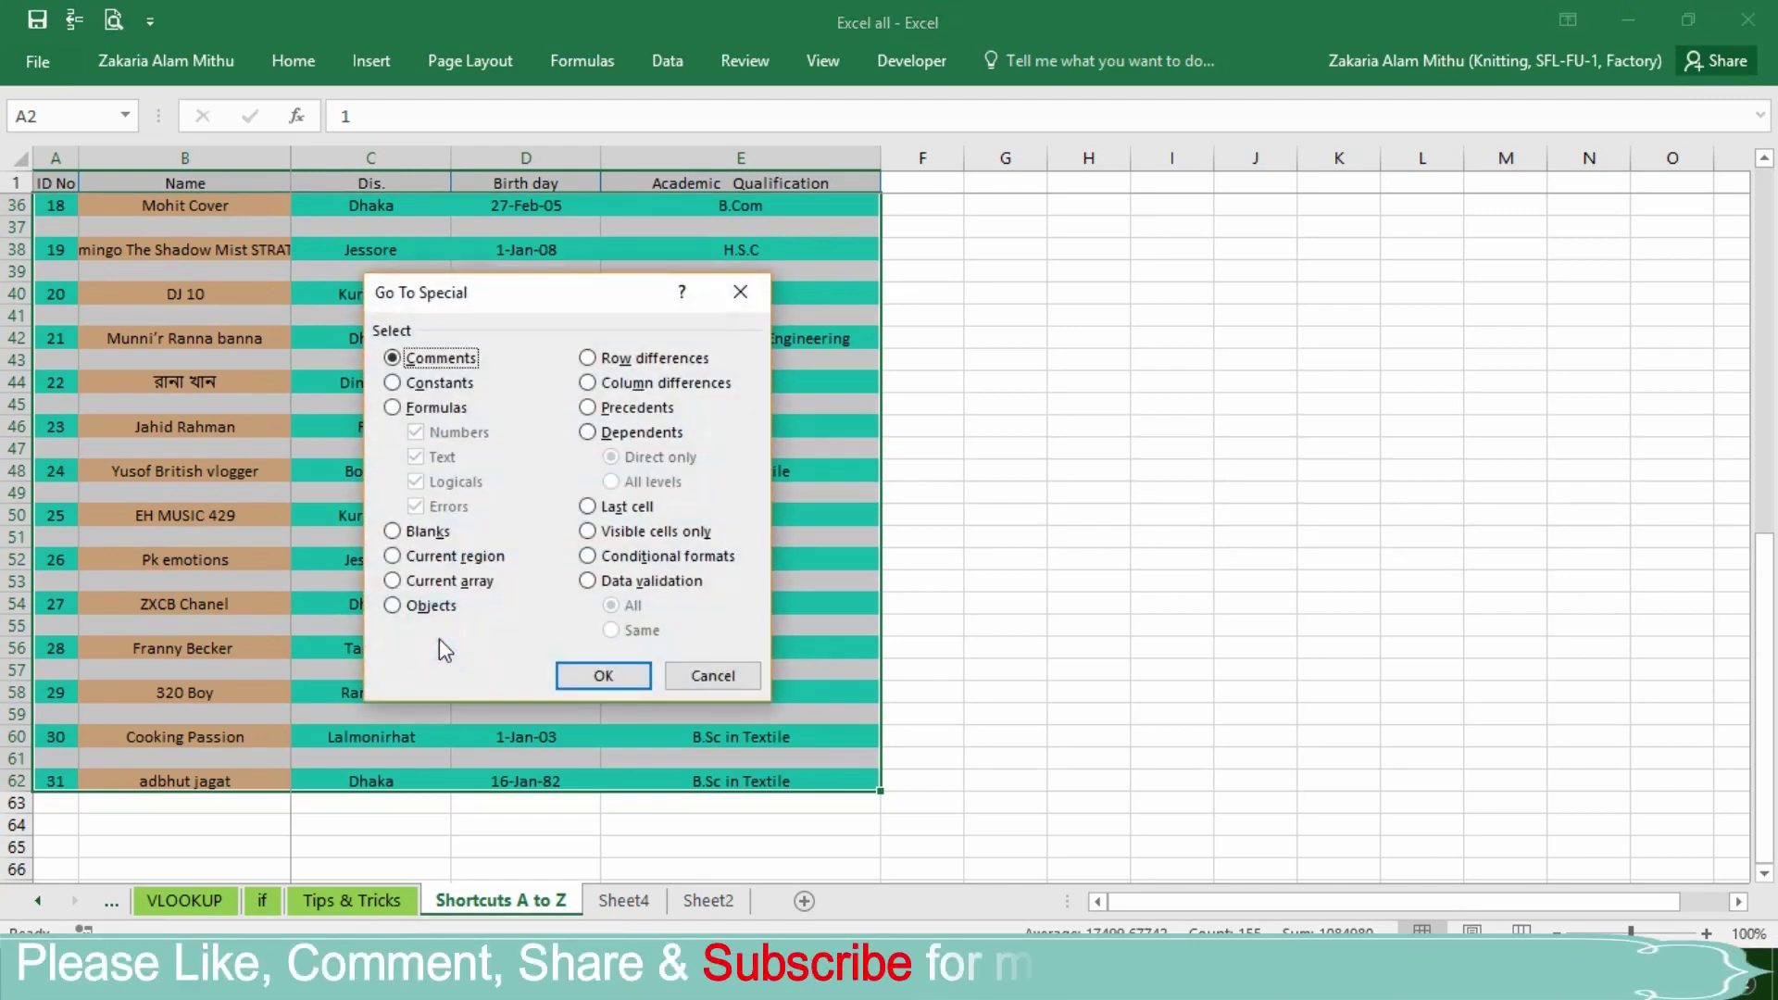
click(421, 535)
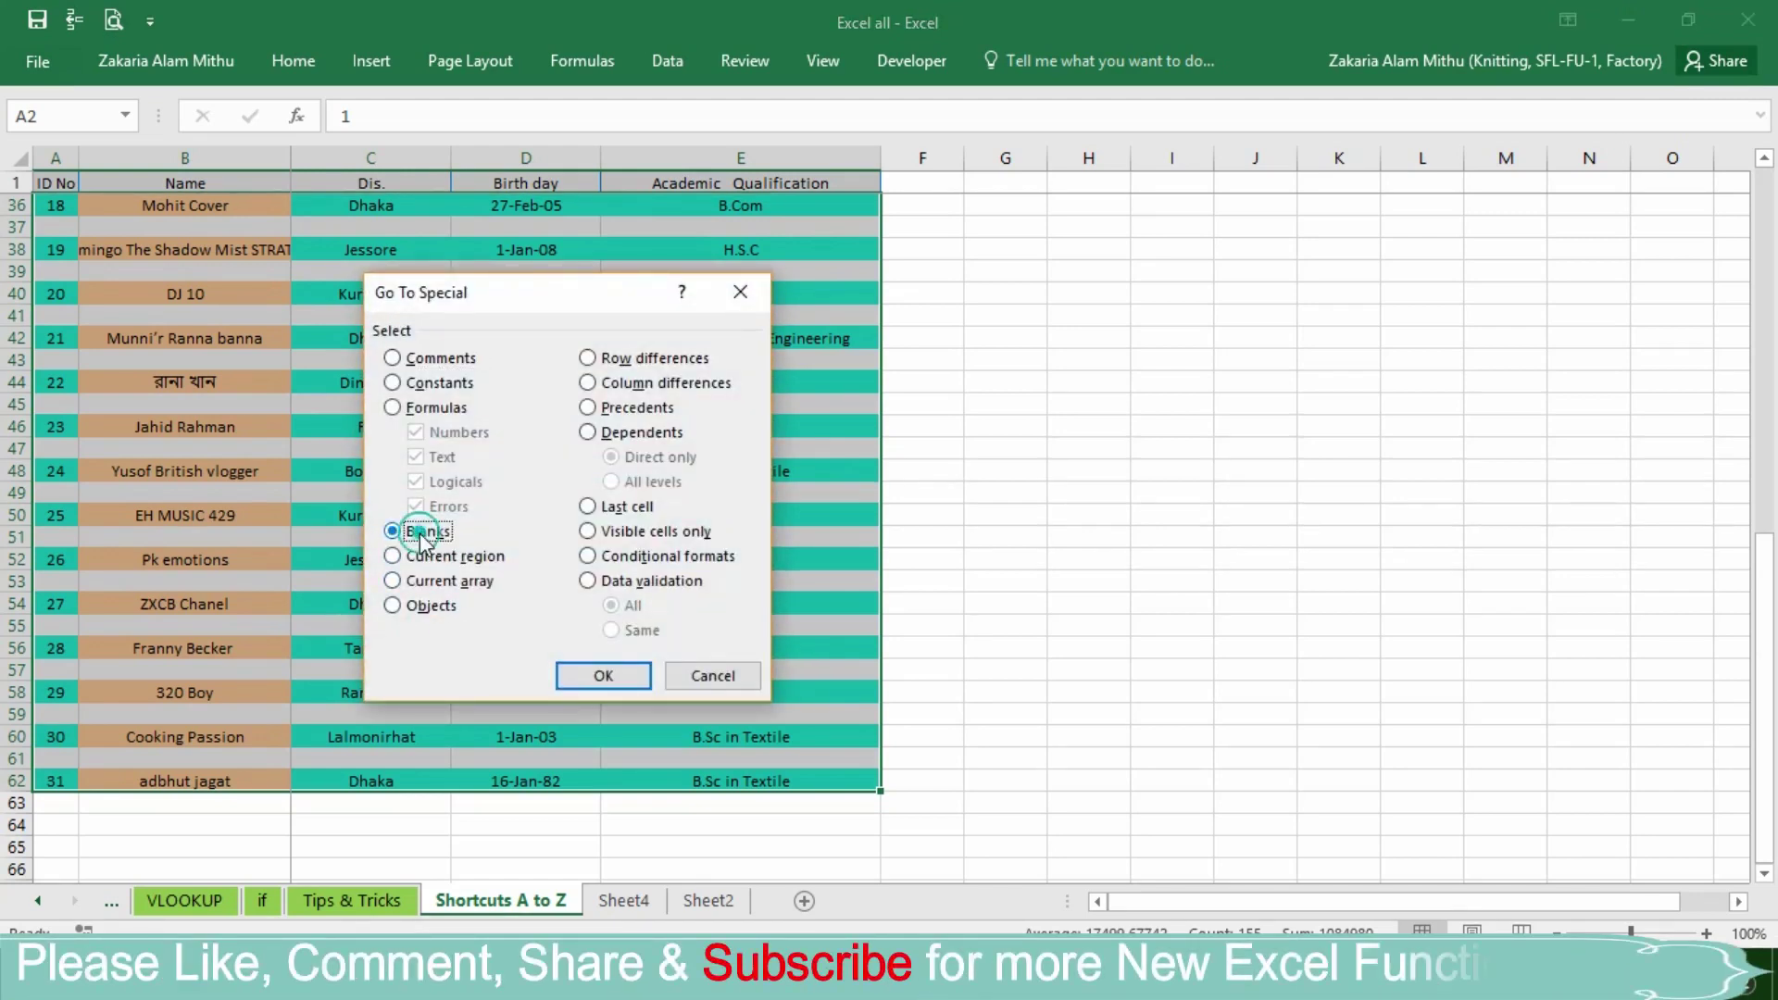
click(604, 677)
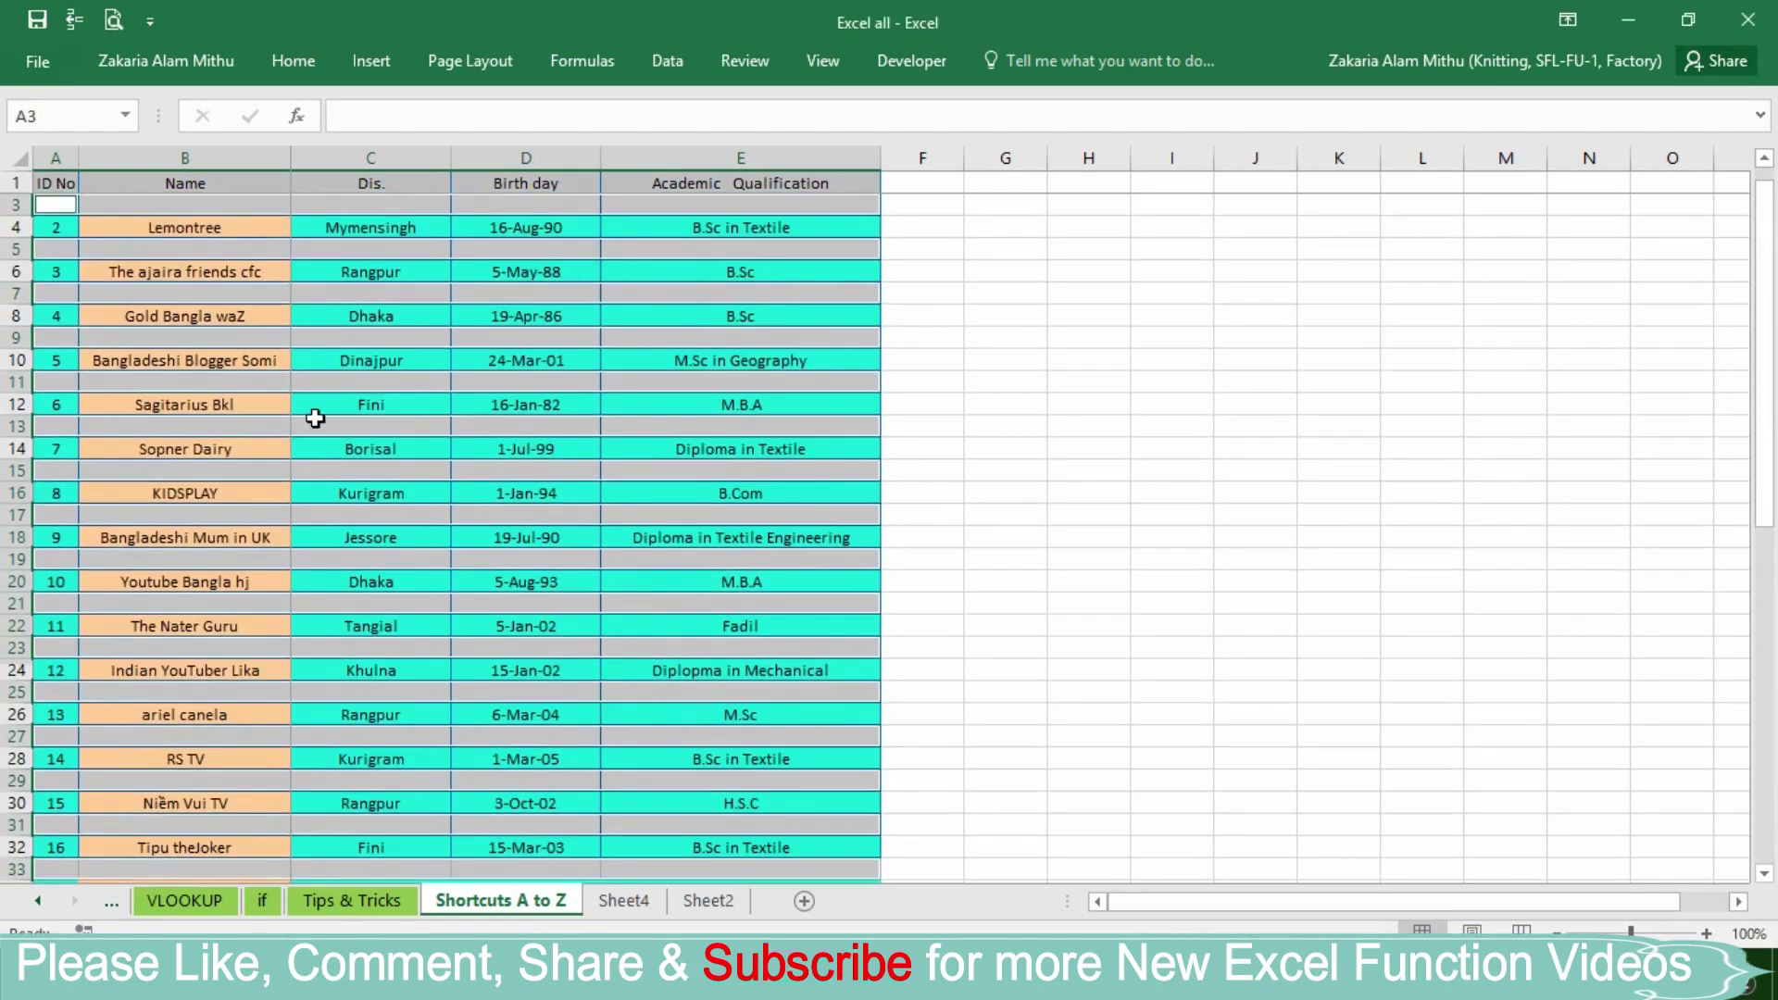
Fill all blanks with 0 via Ctrl+Enter, clear them, then fill them with 'no'.
text(0)
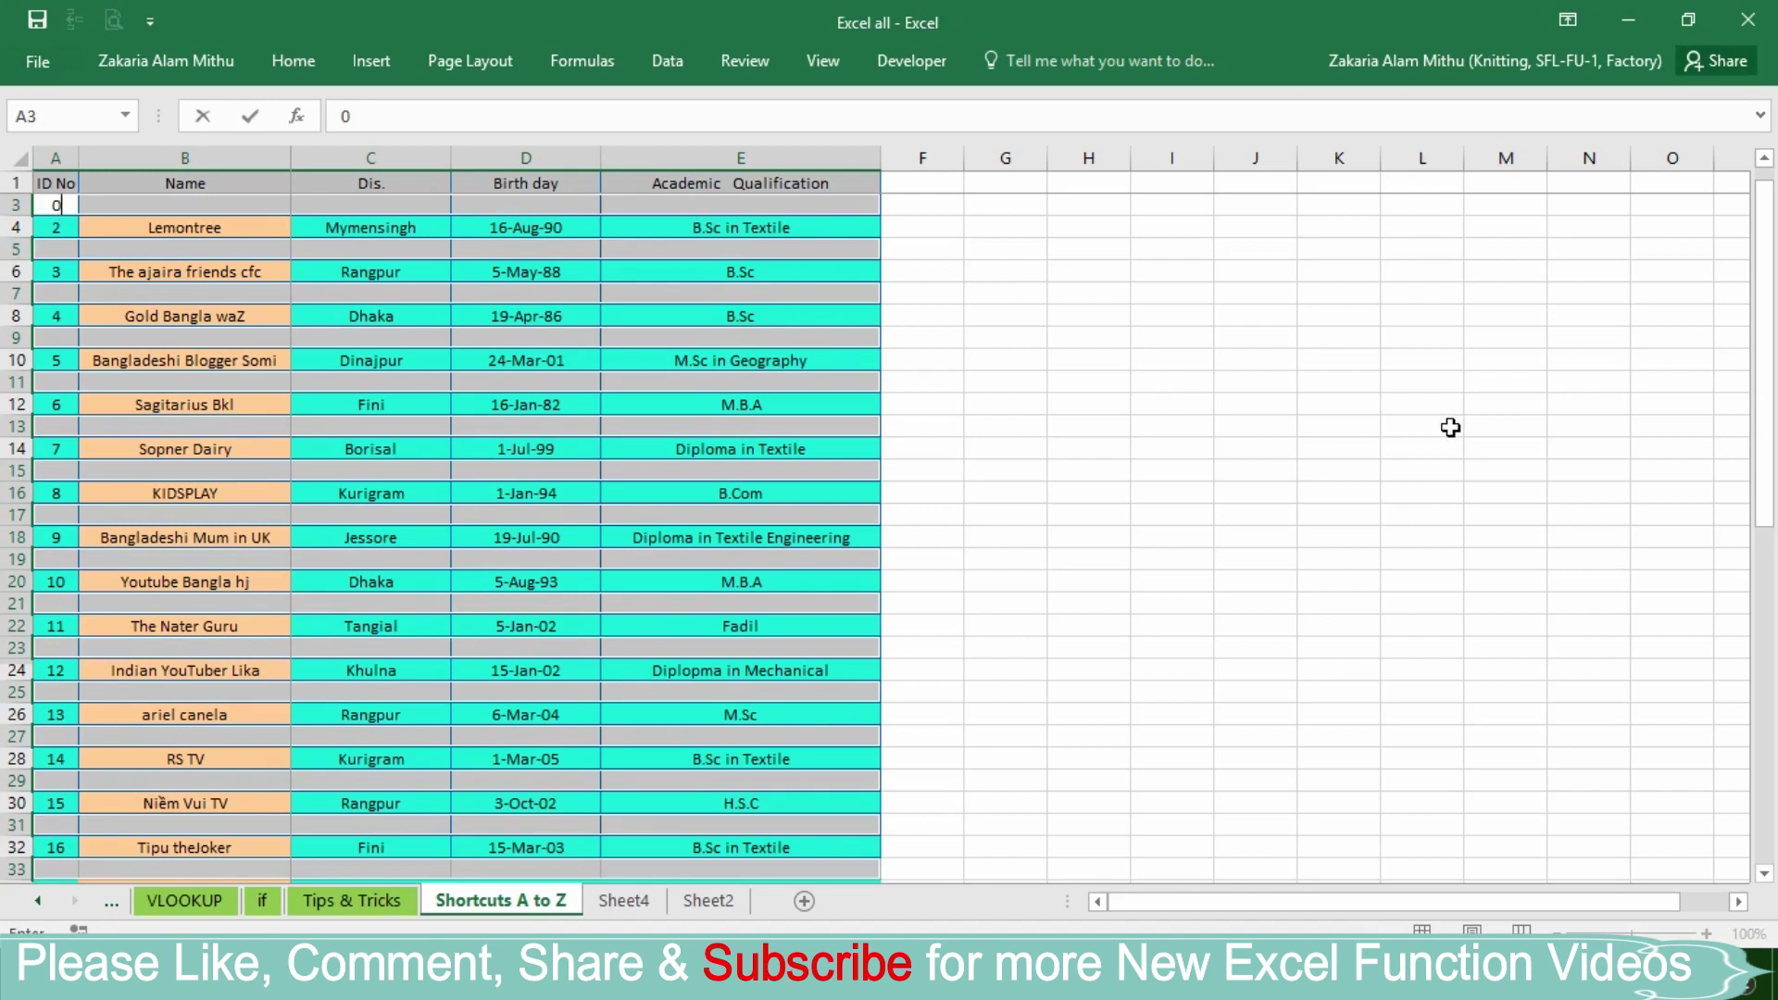
key(ctrl+Return)
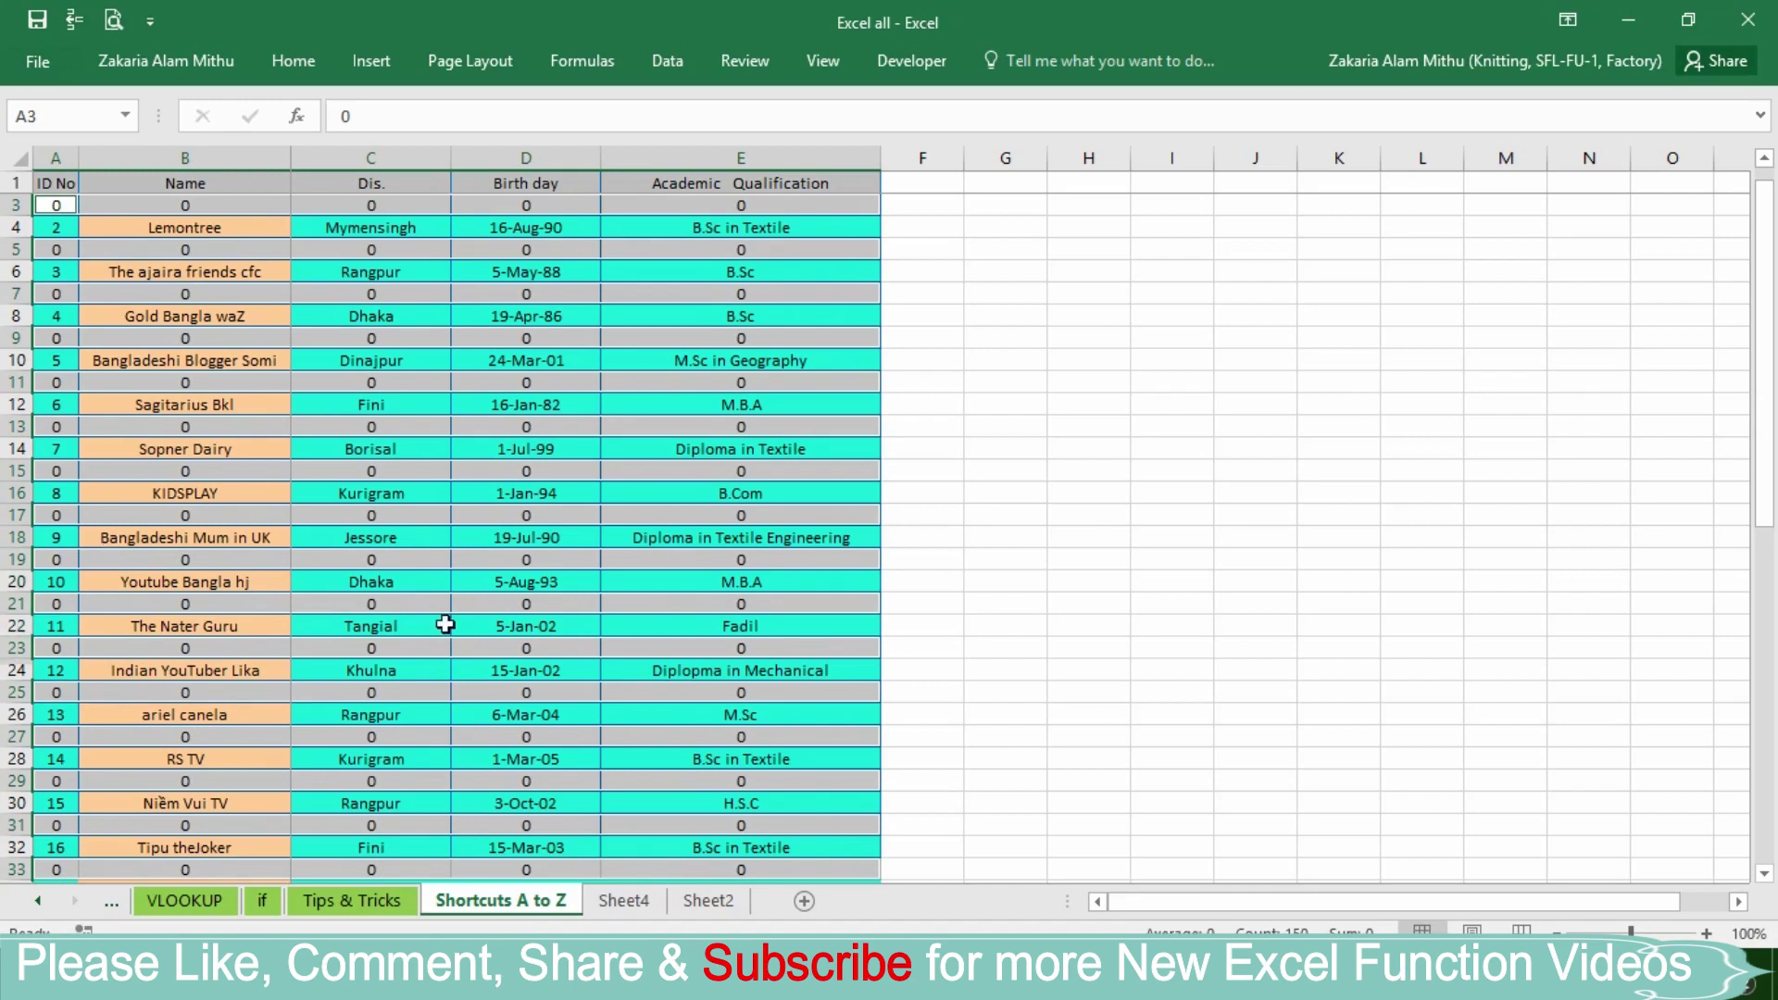
key(Delete)
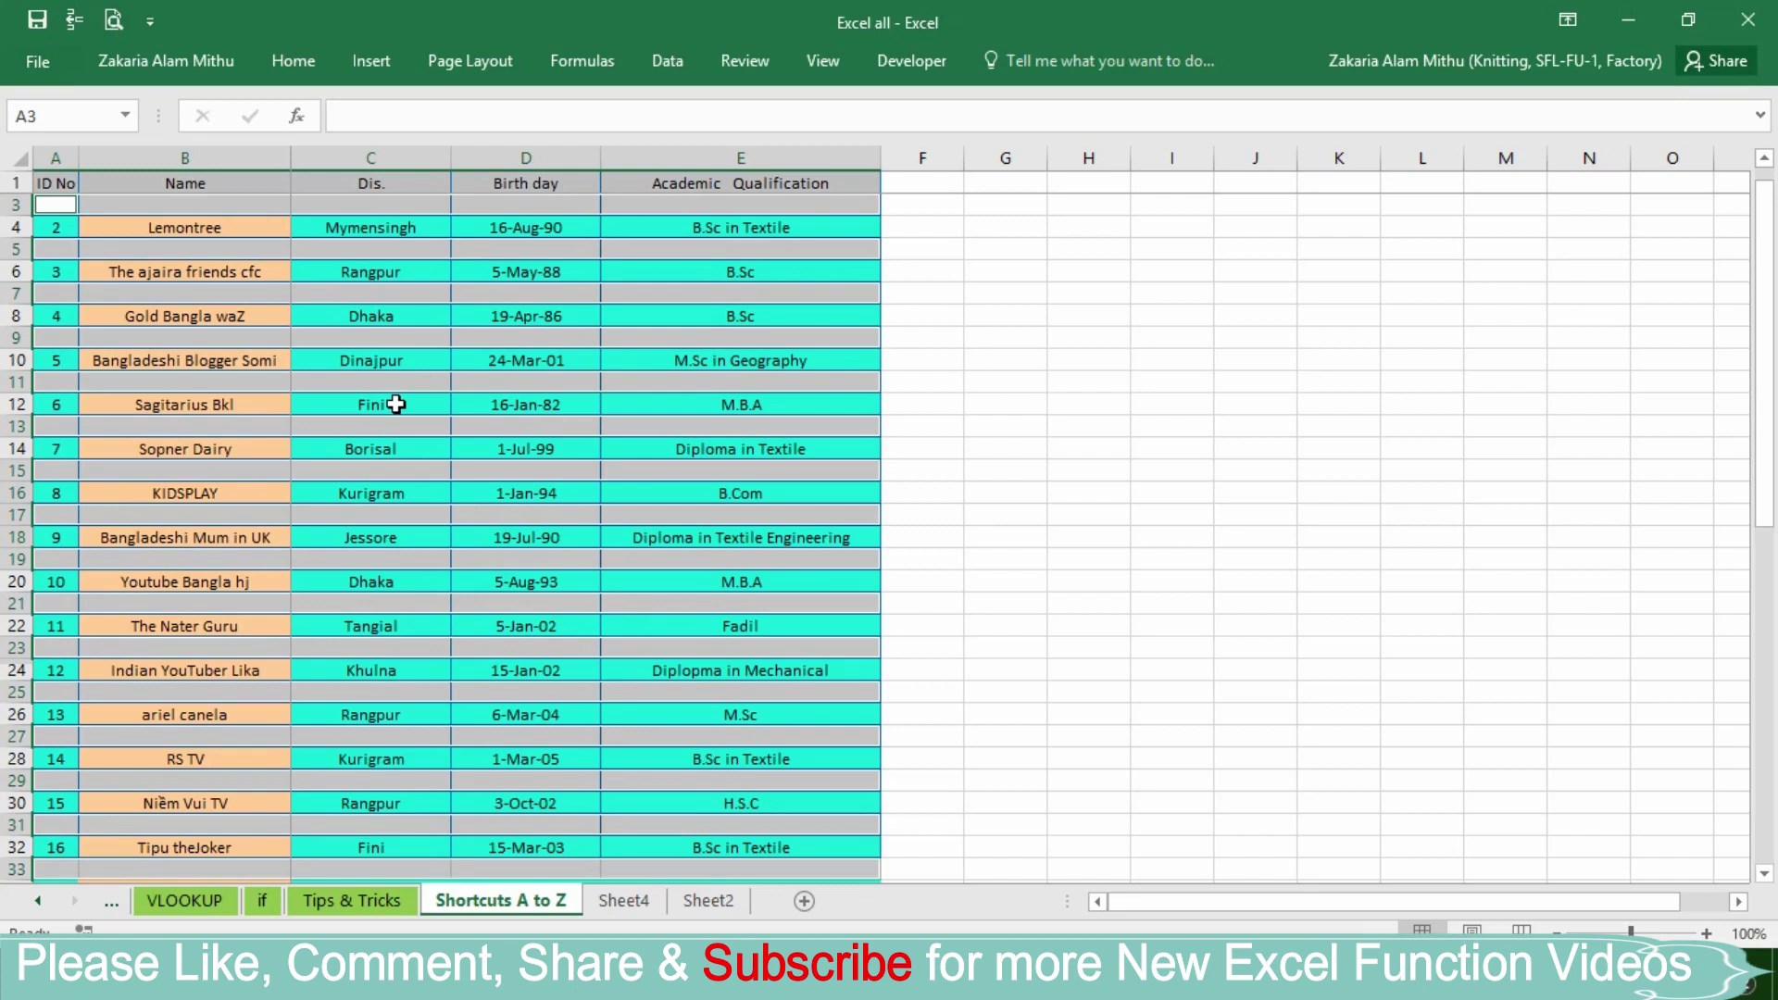
text(no)
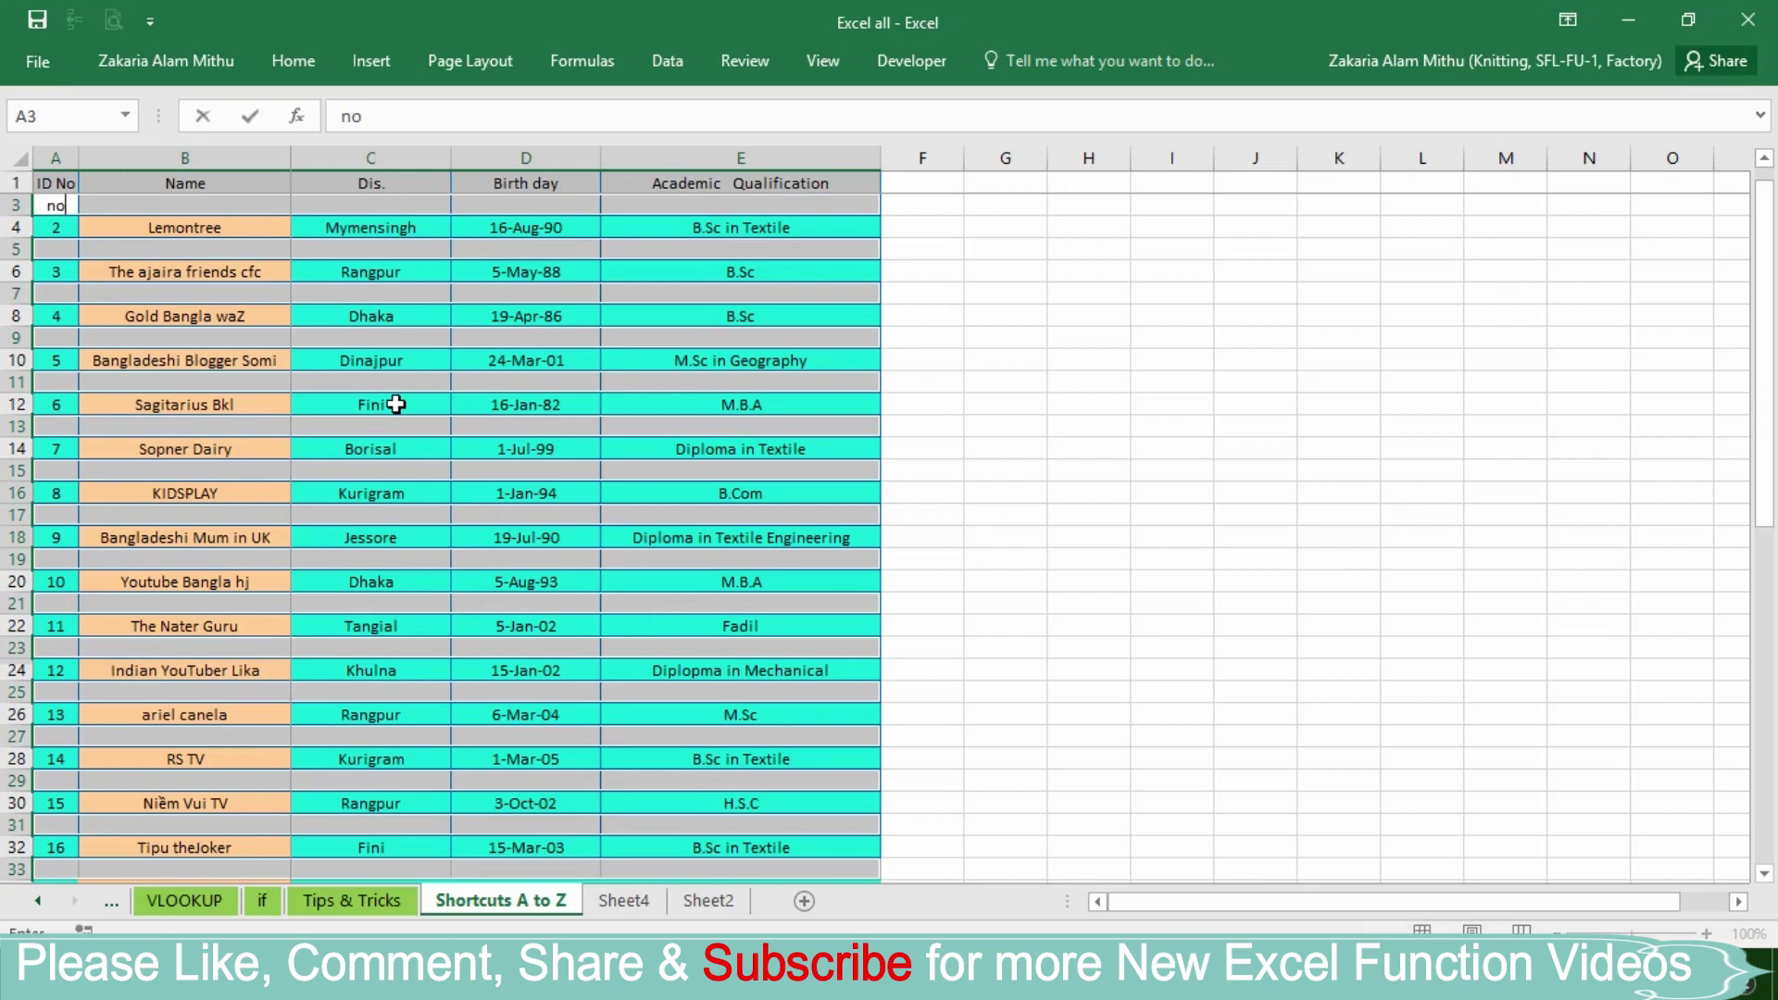
key(ctrl+Return)
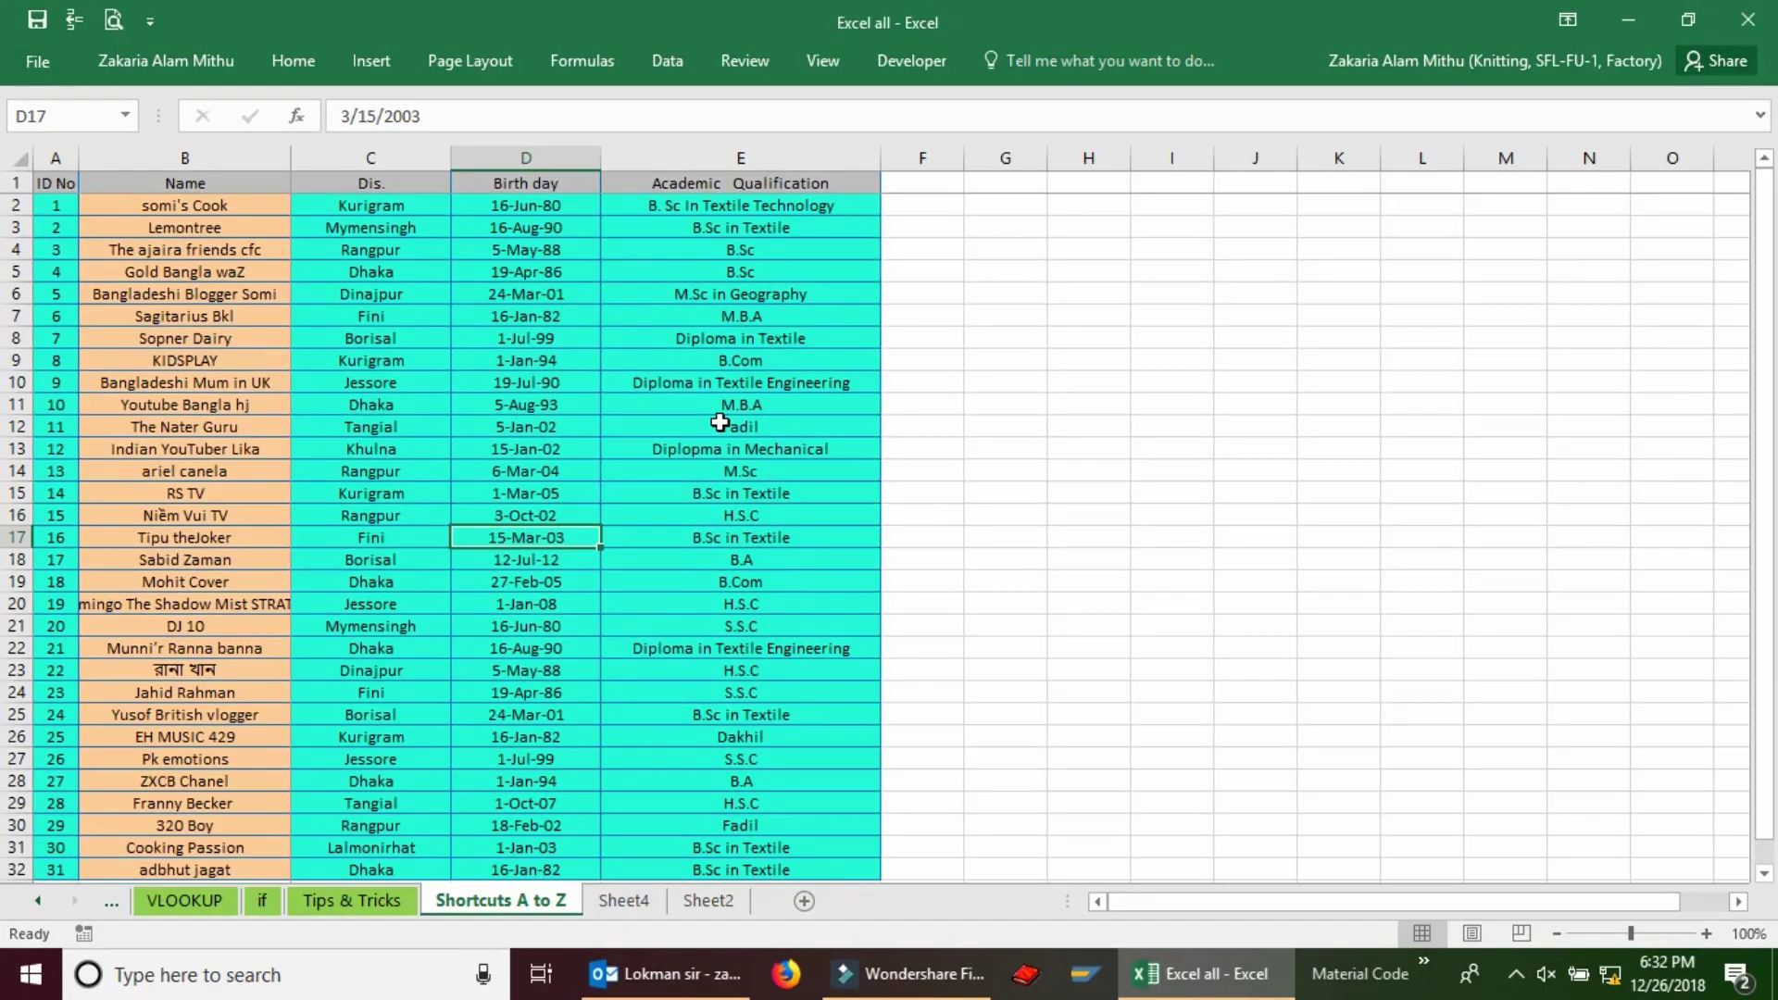
Open Replace with Ctrl+H and paste Mymensingh from C3 into Find what.
key(ctrl+h)
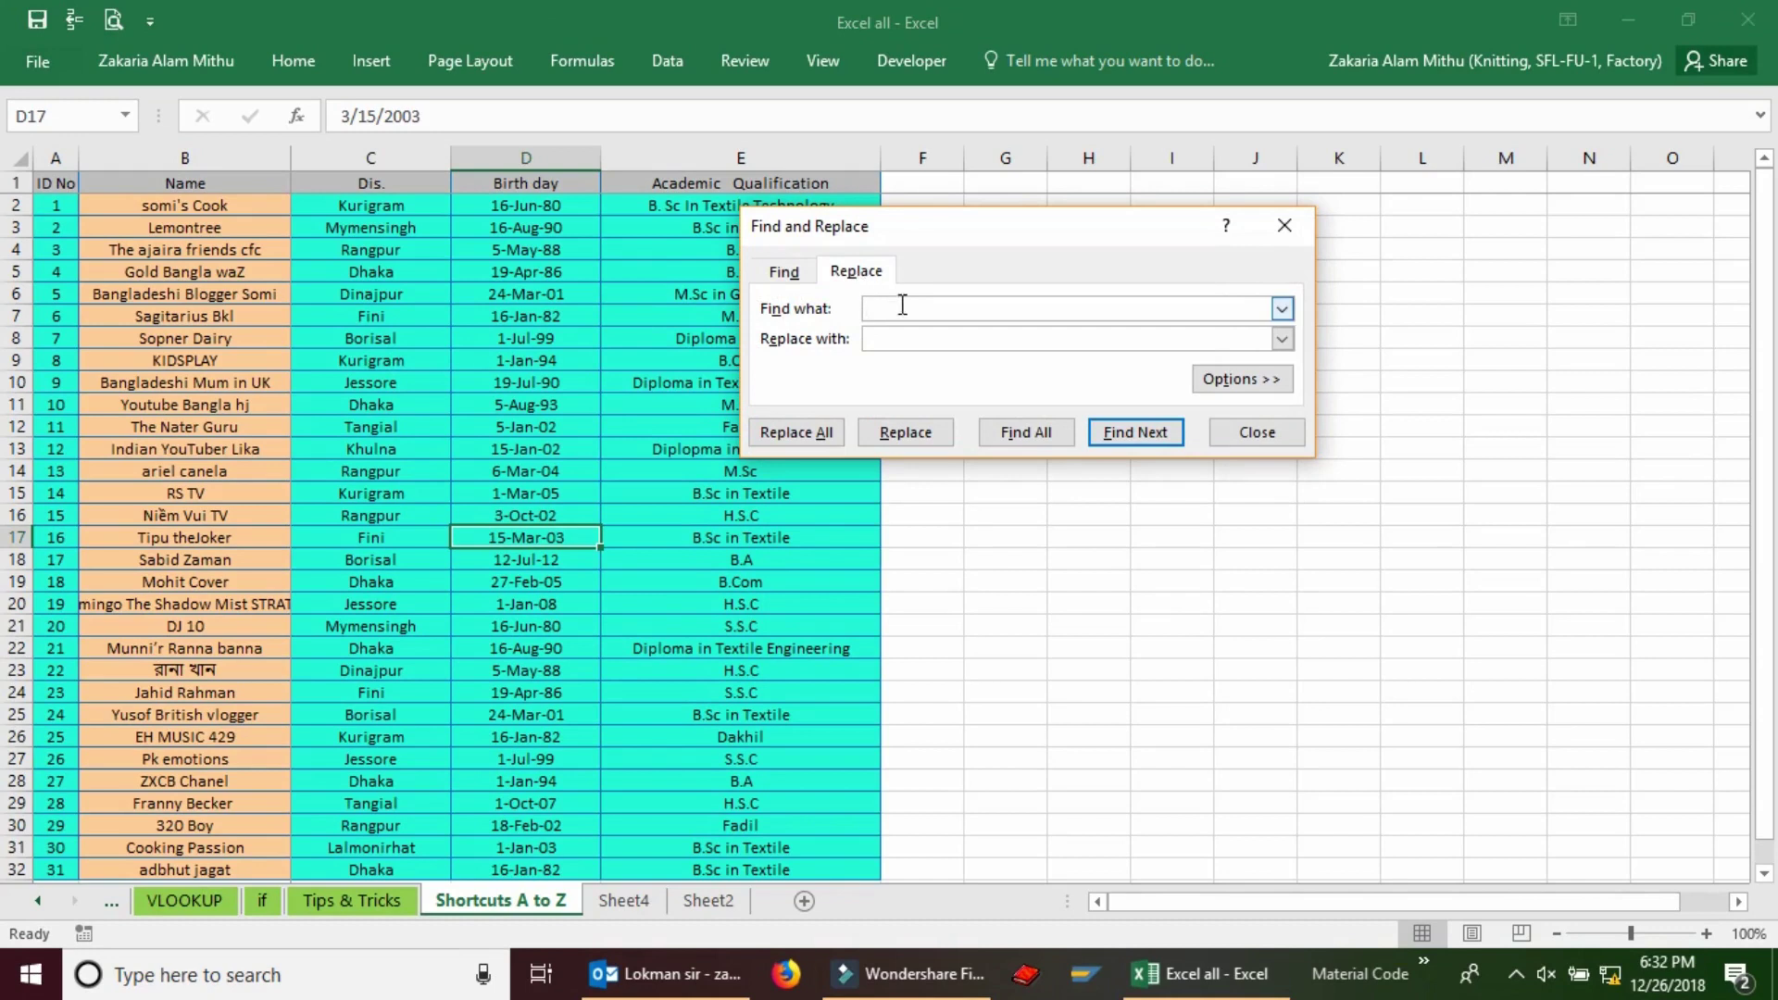
click(372, 231)
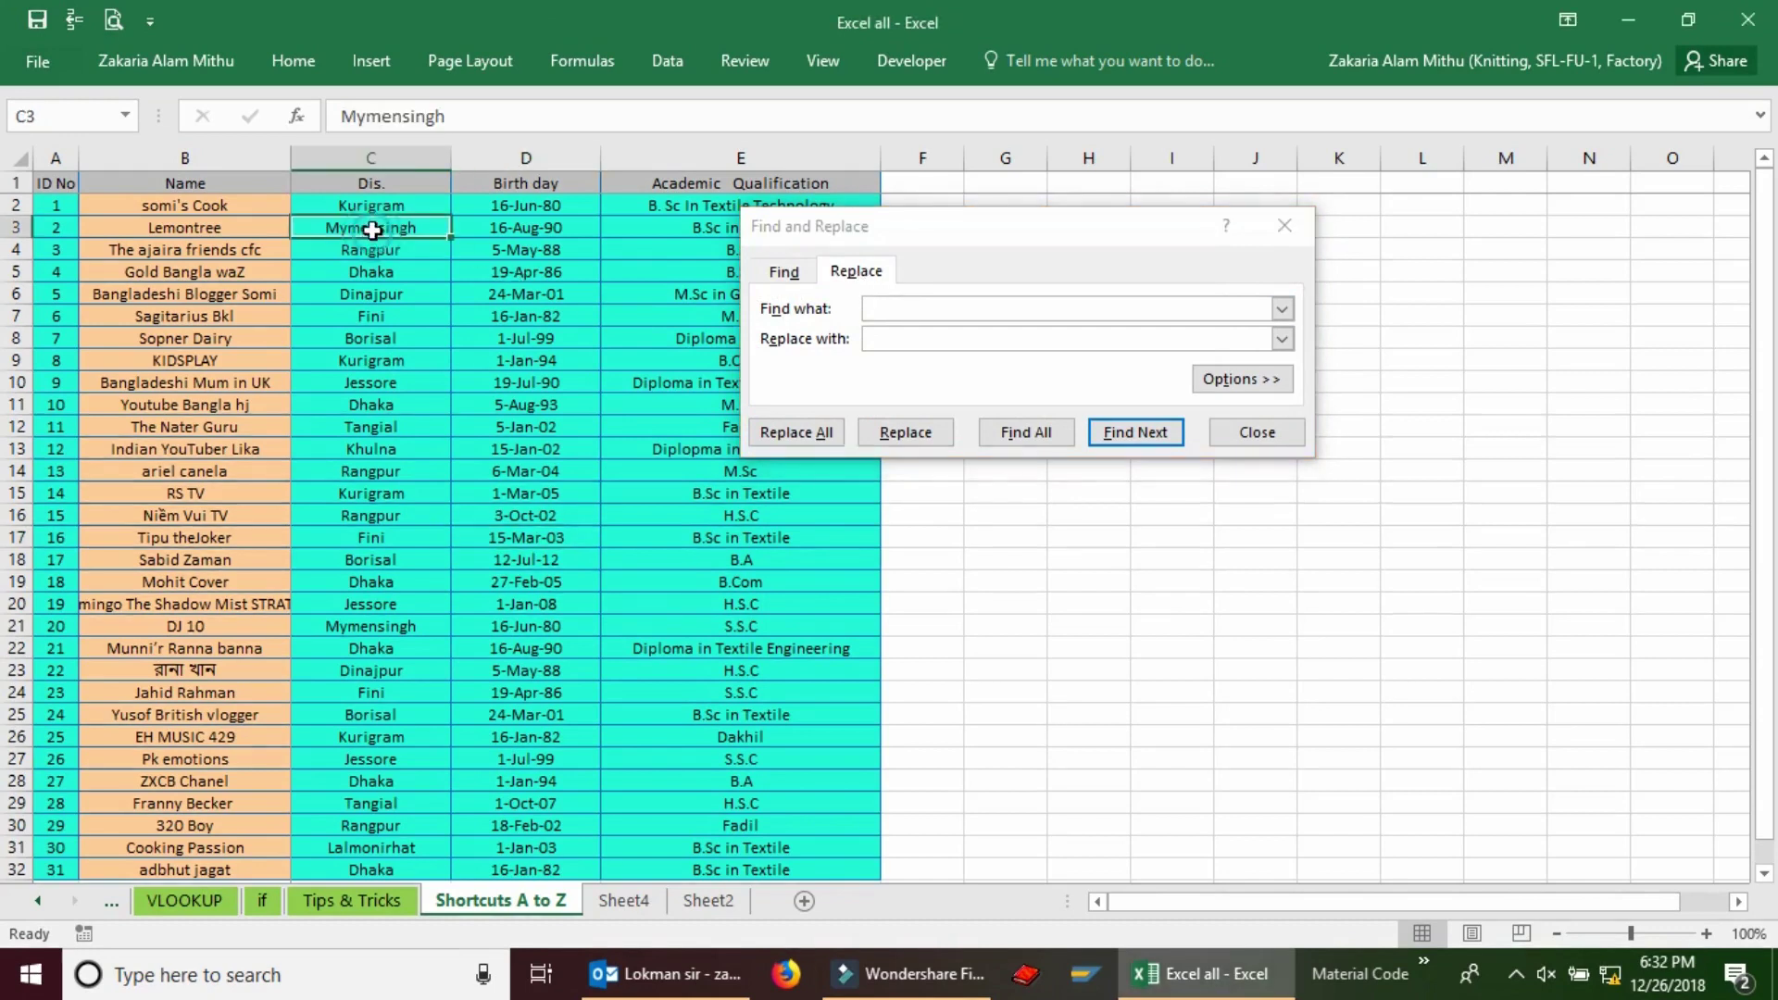
key(ctrl+c)
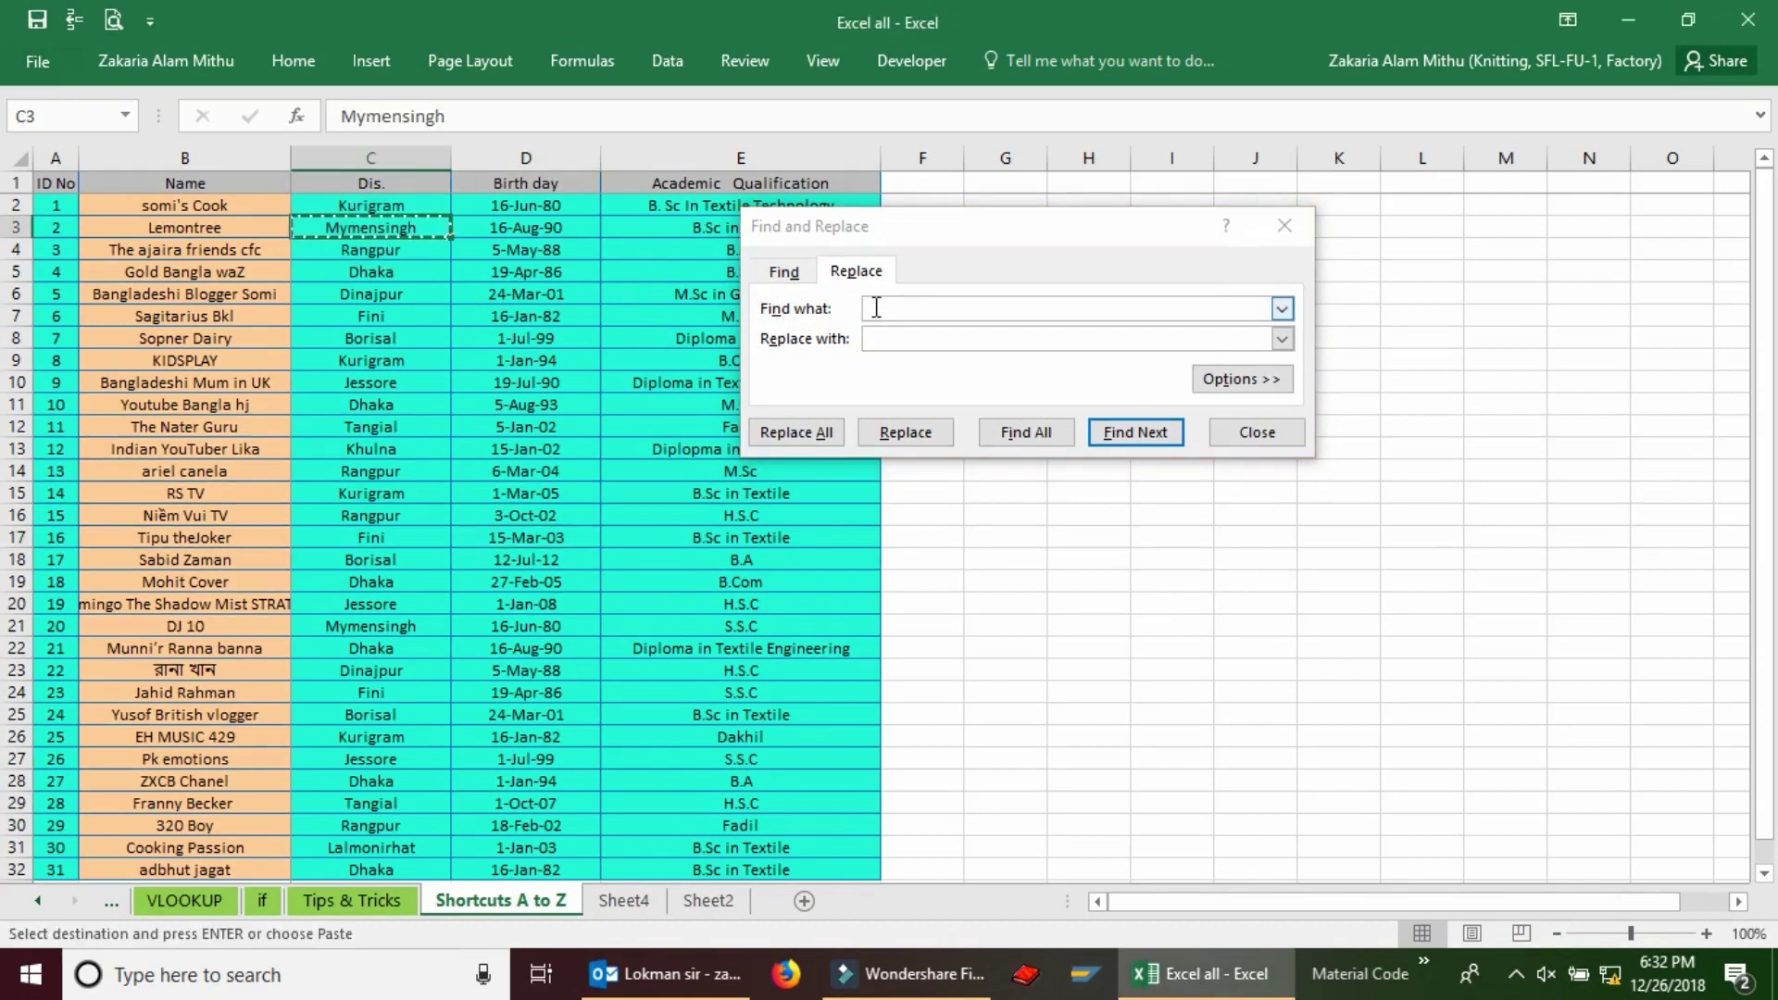
click(880, 308)
key(ctrl+v)
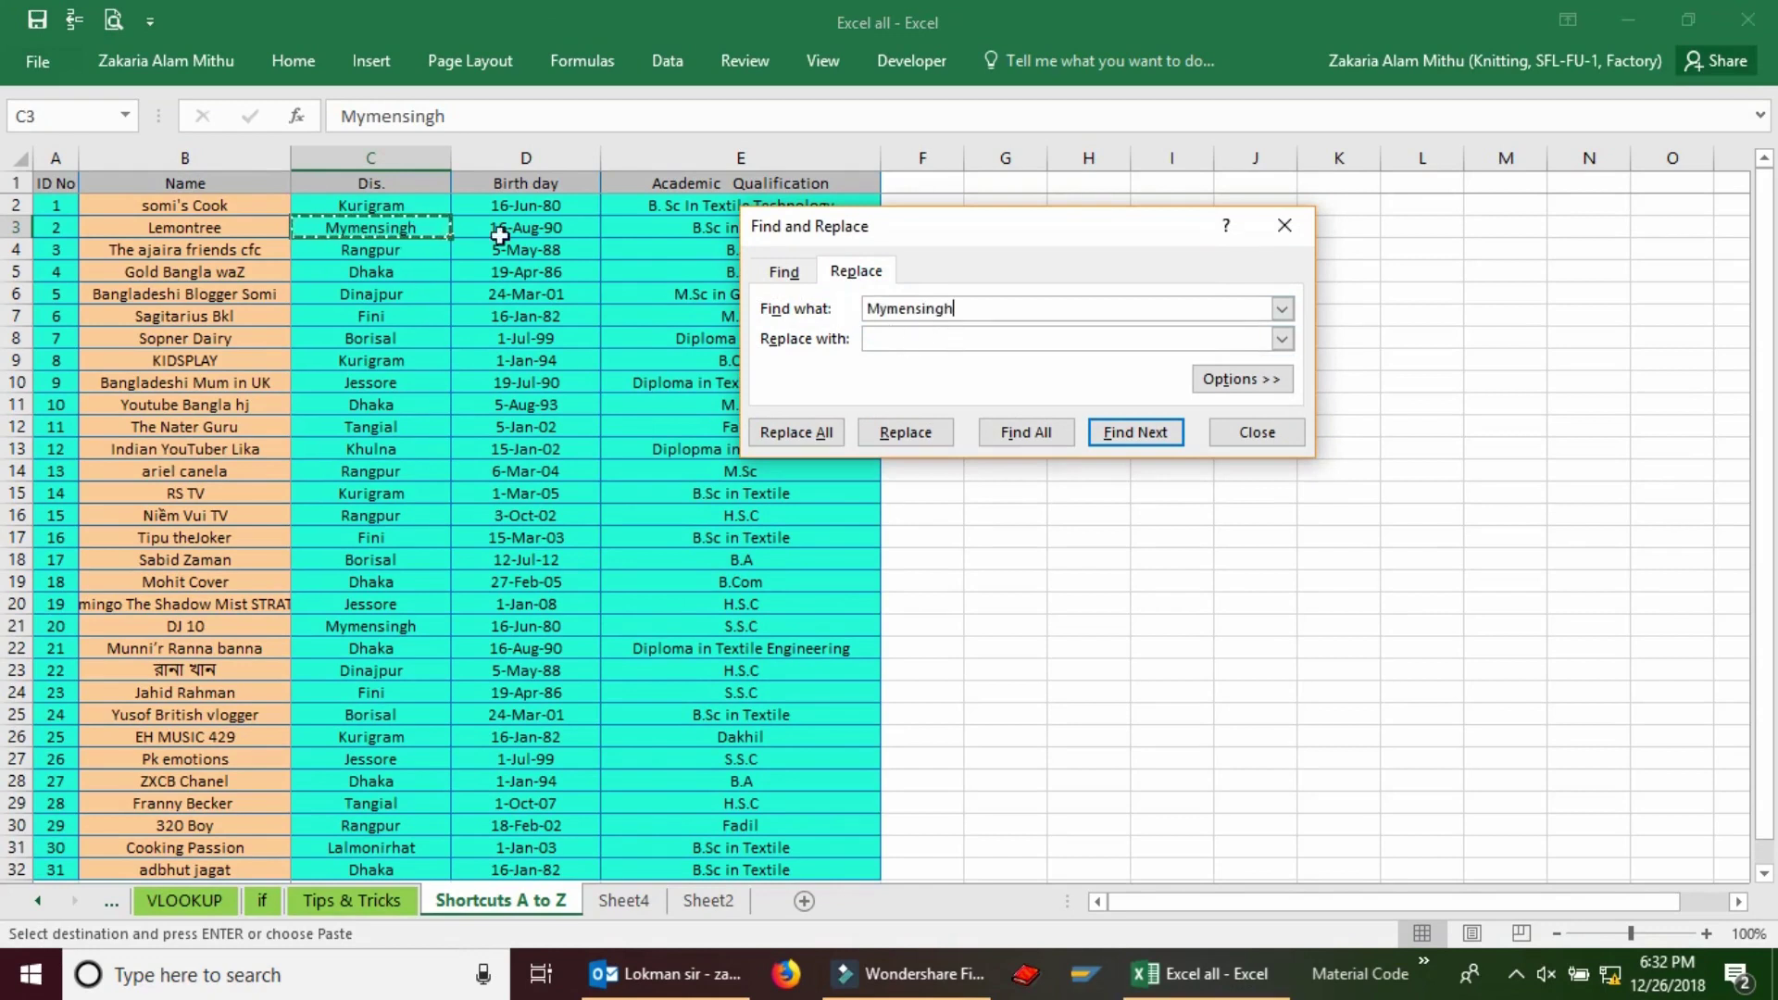
Enter Mithu as the replacement, Replace All, and dismiss the 2-replacements message.
click(1008, 338)
text(M)
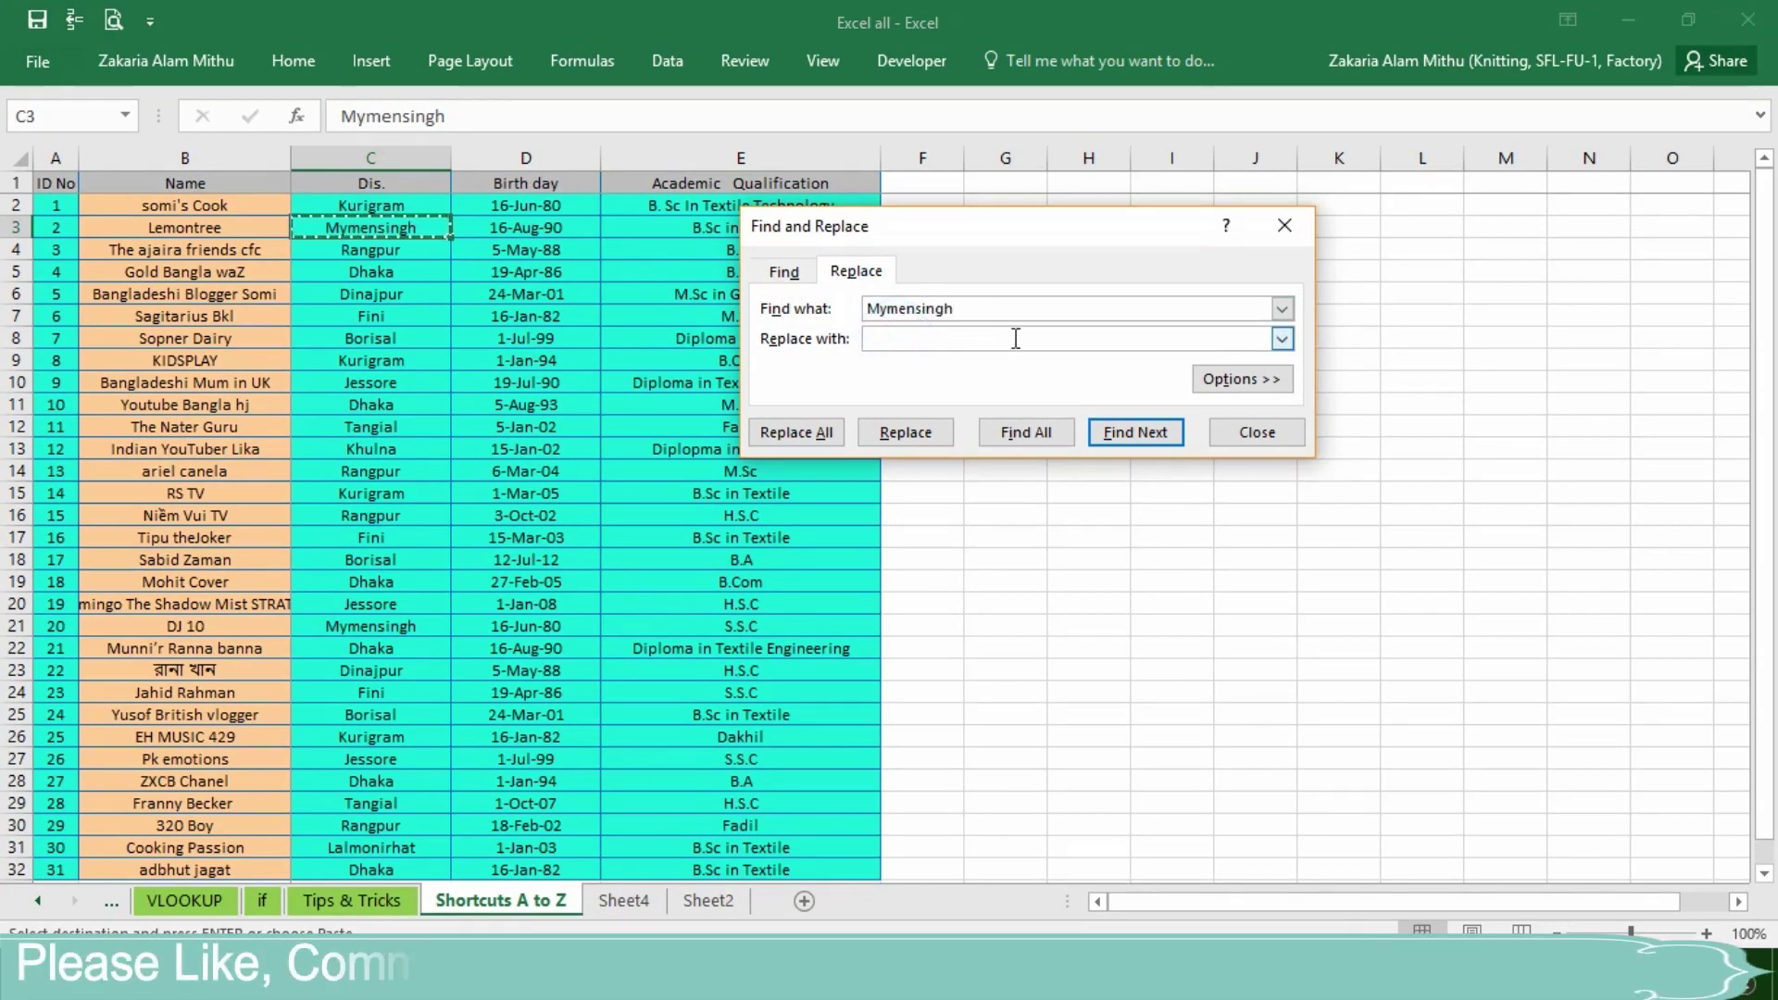
text(ithu)
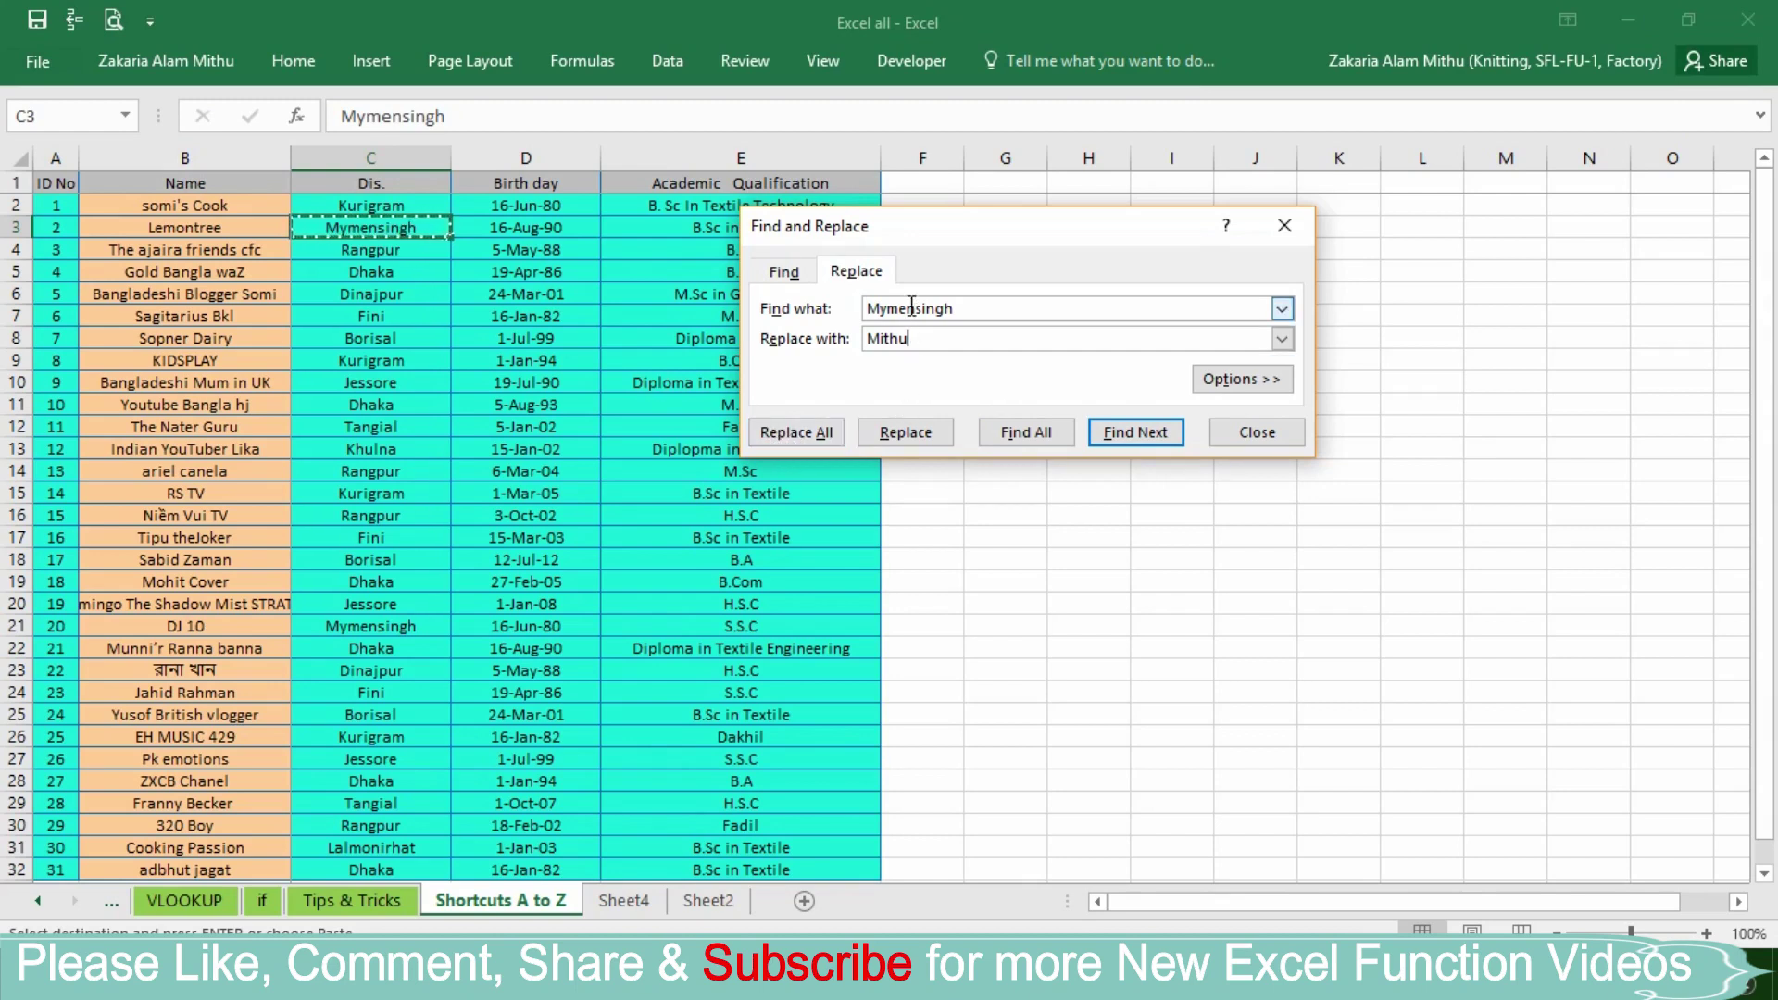
click(476, 408)
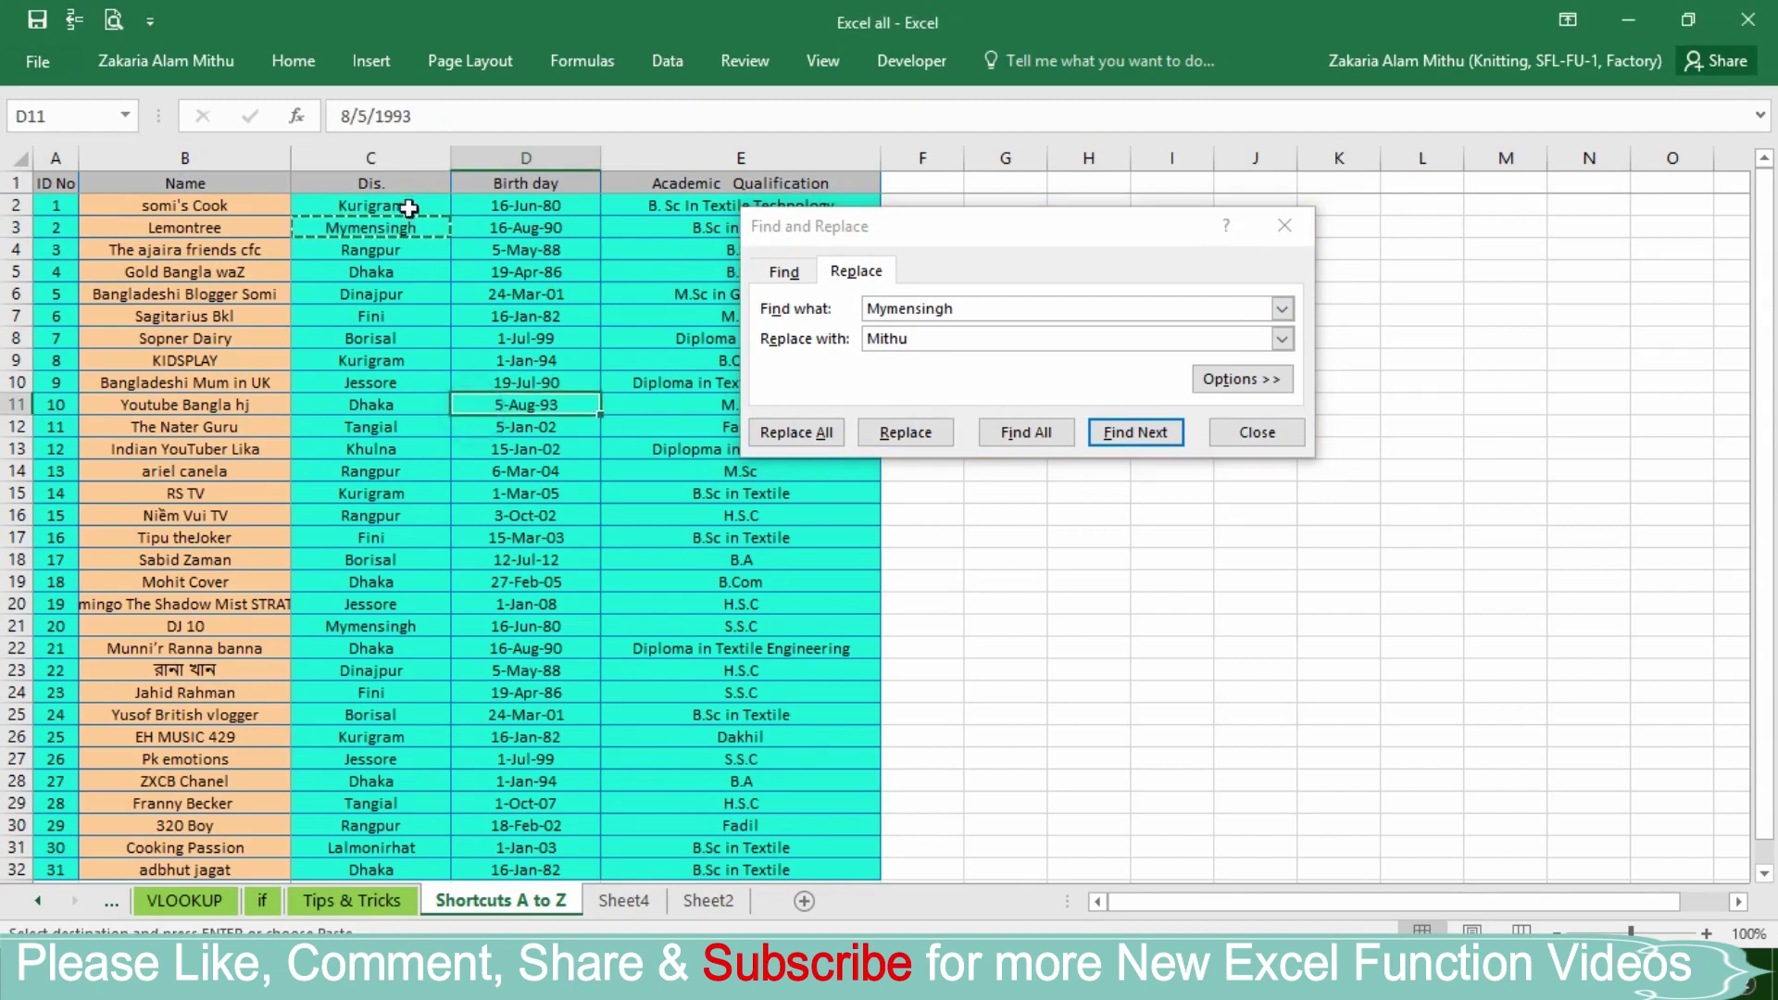
drag(410, 208, 405, 405)
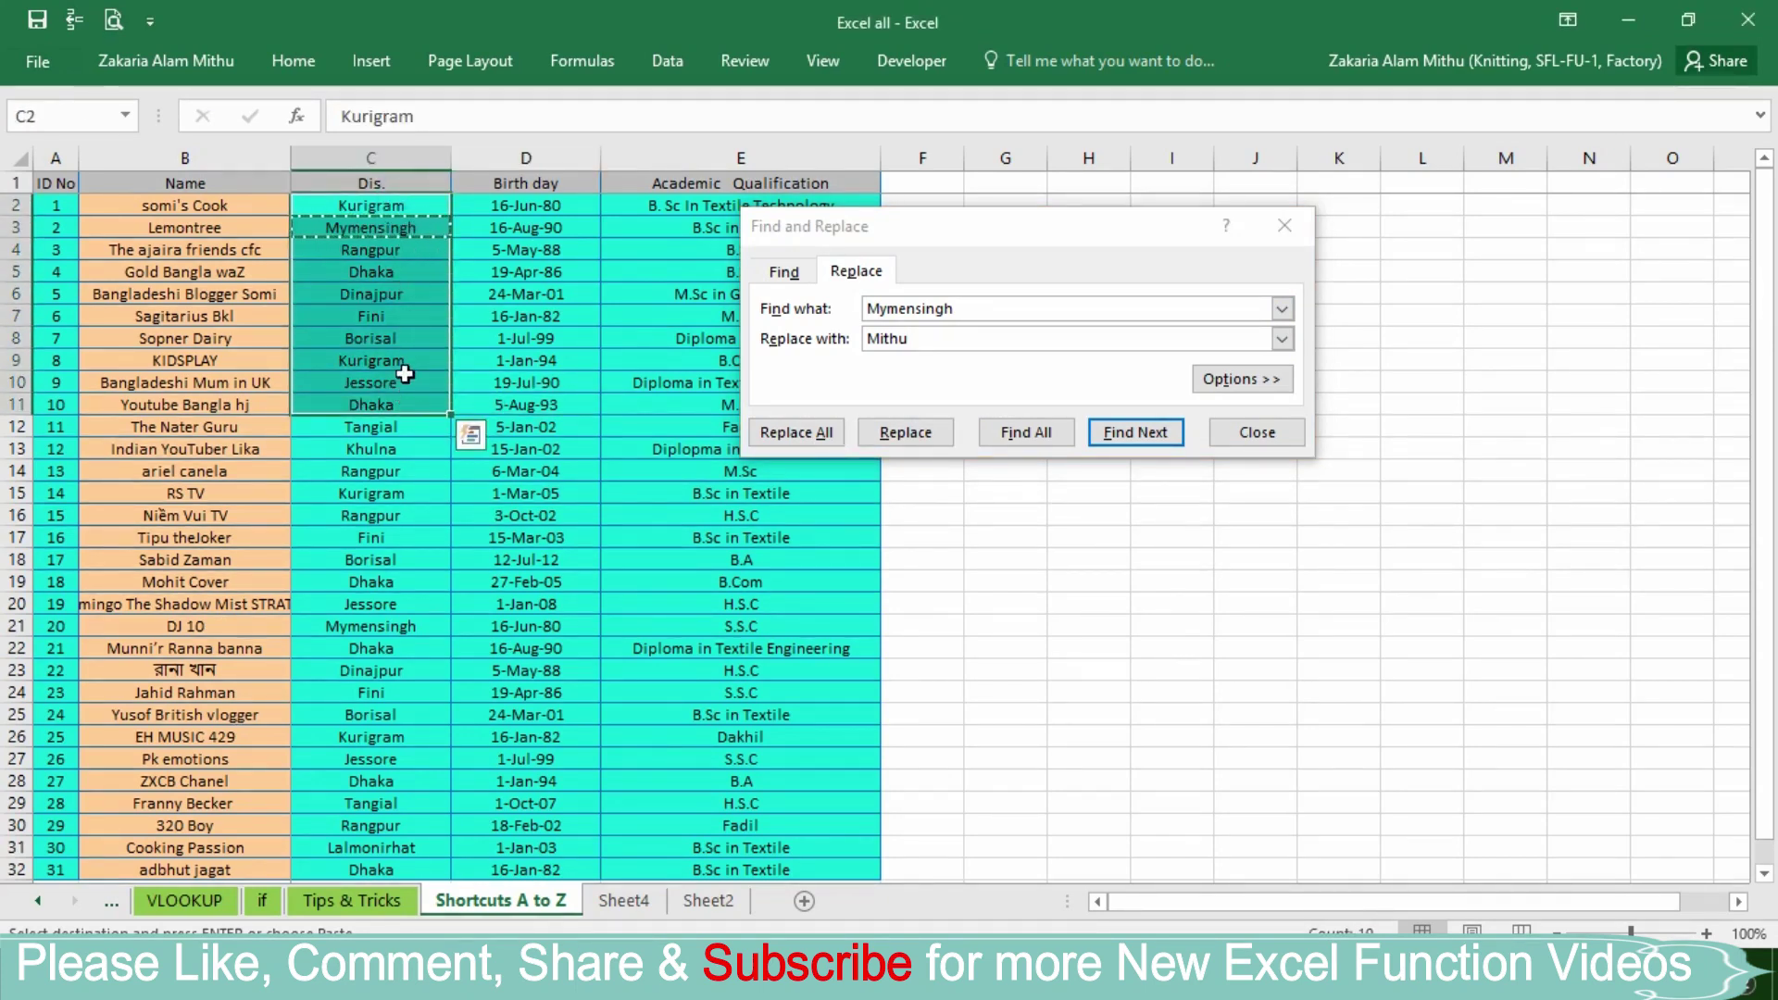
click(542, 407)
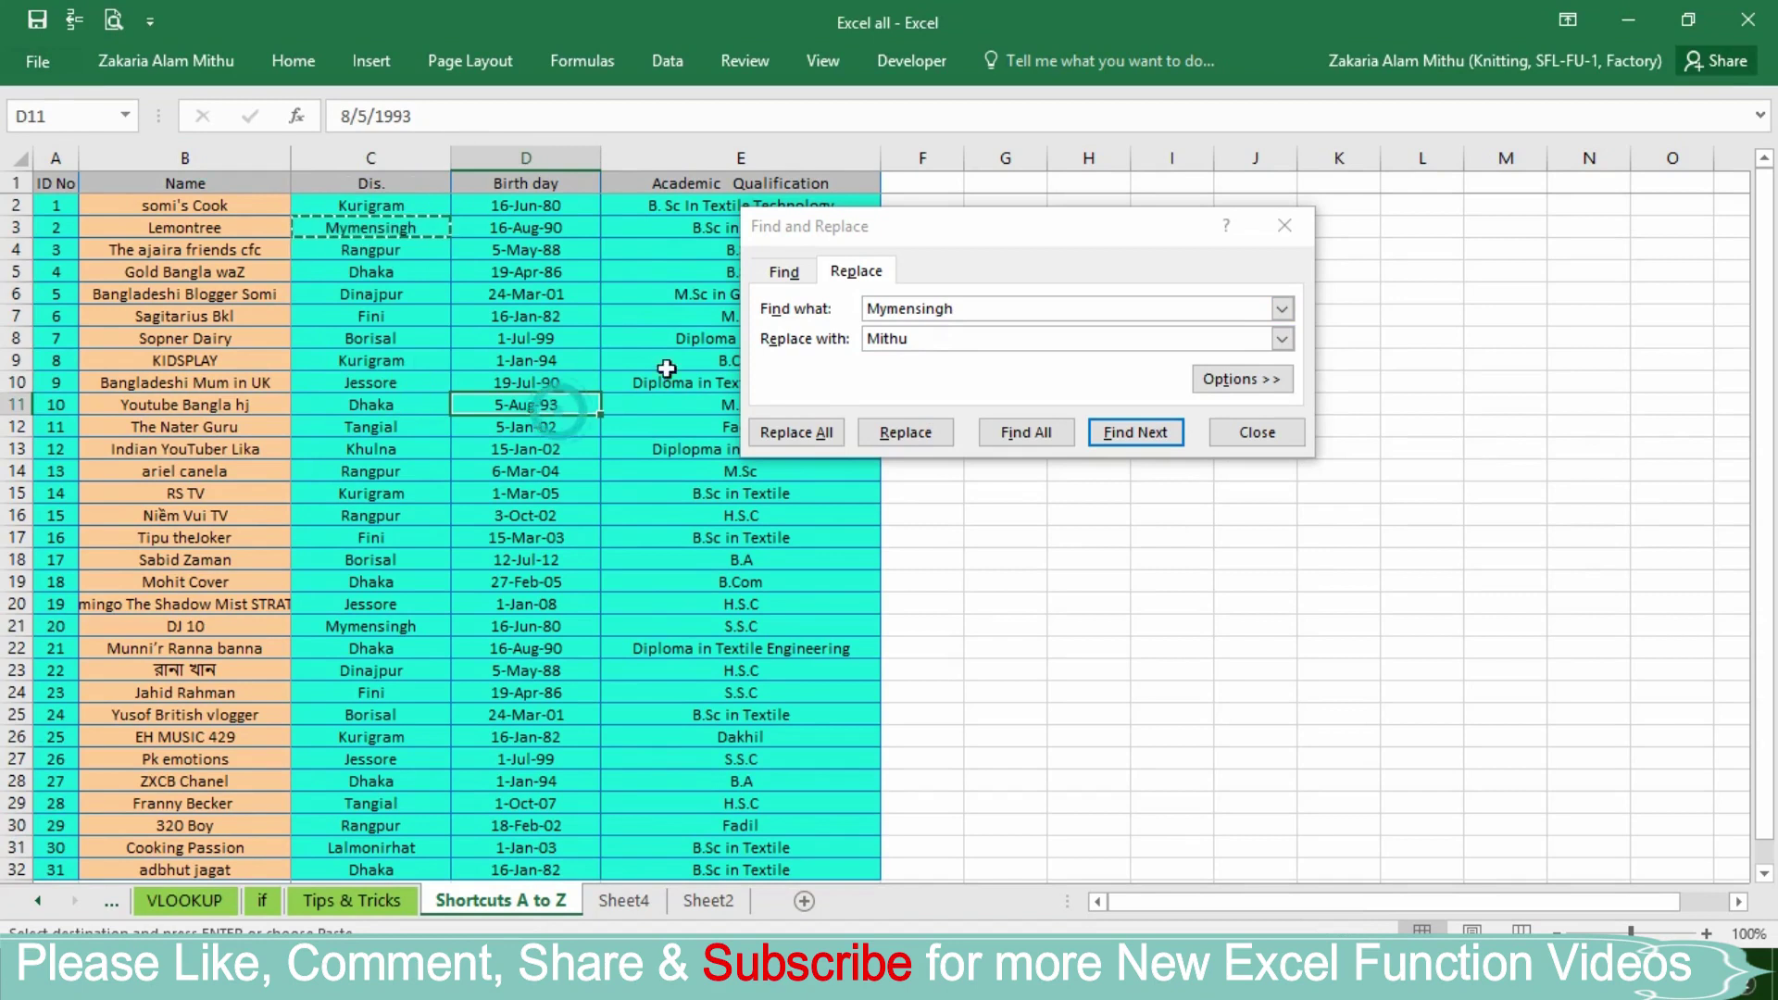
click(794, 435)
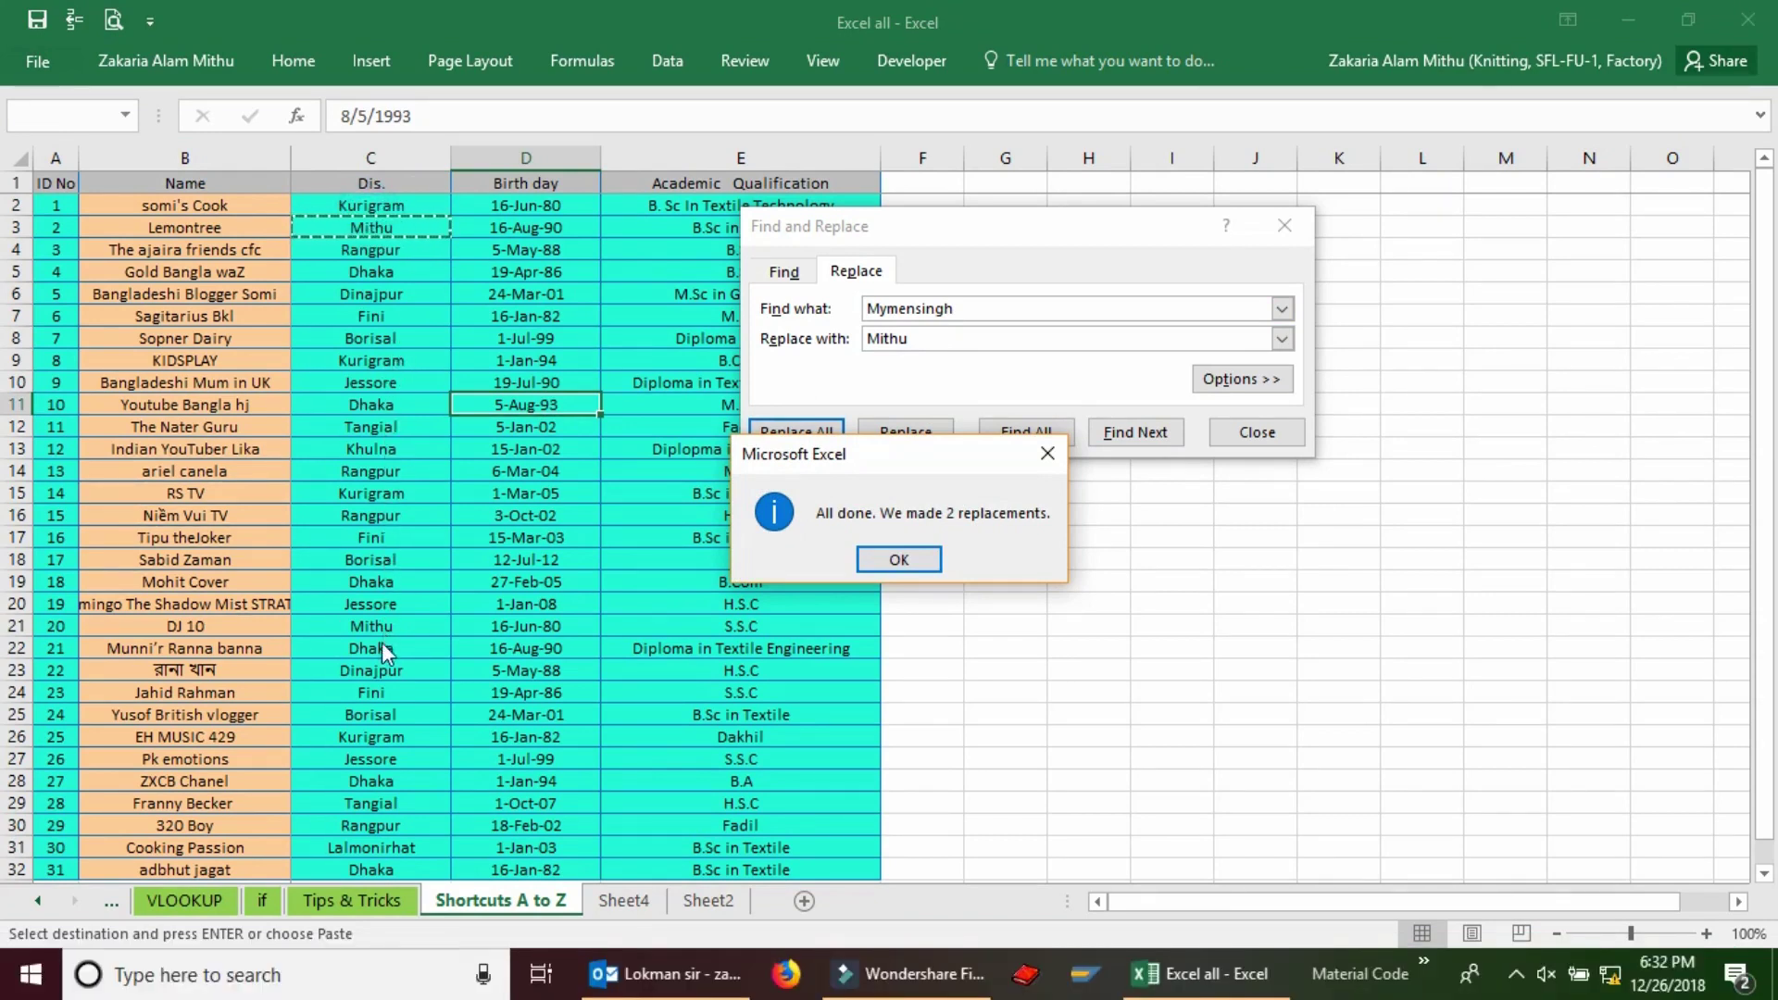
click(938, 556)
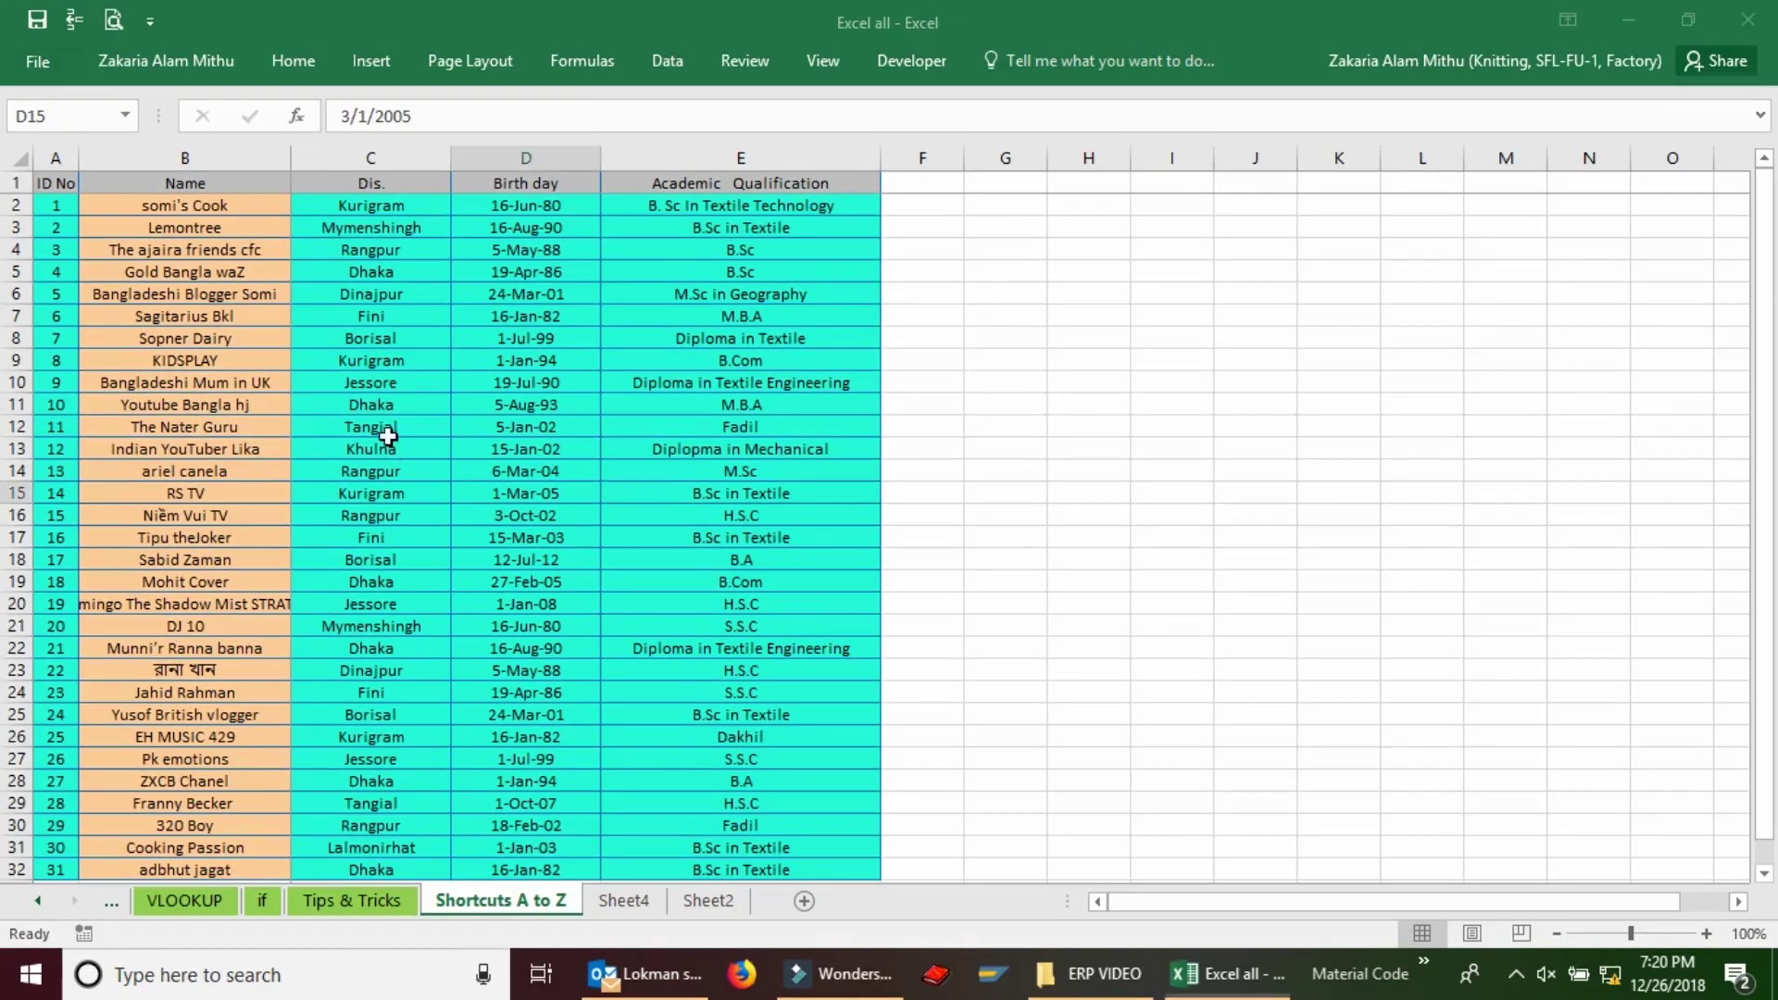
mouse_move(56, 182)
mouse_down()
mouse_move(741, 408)
mouse_move(767, 692)
mouse_up()
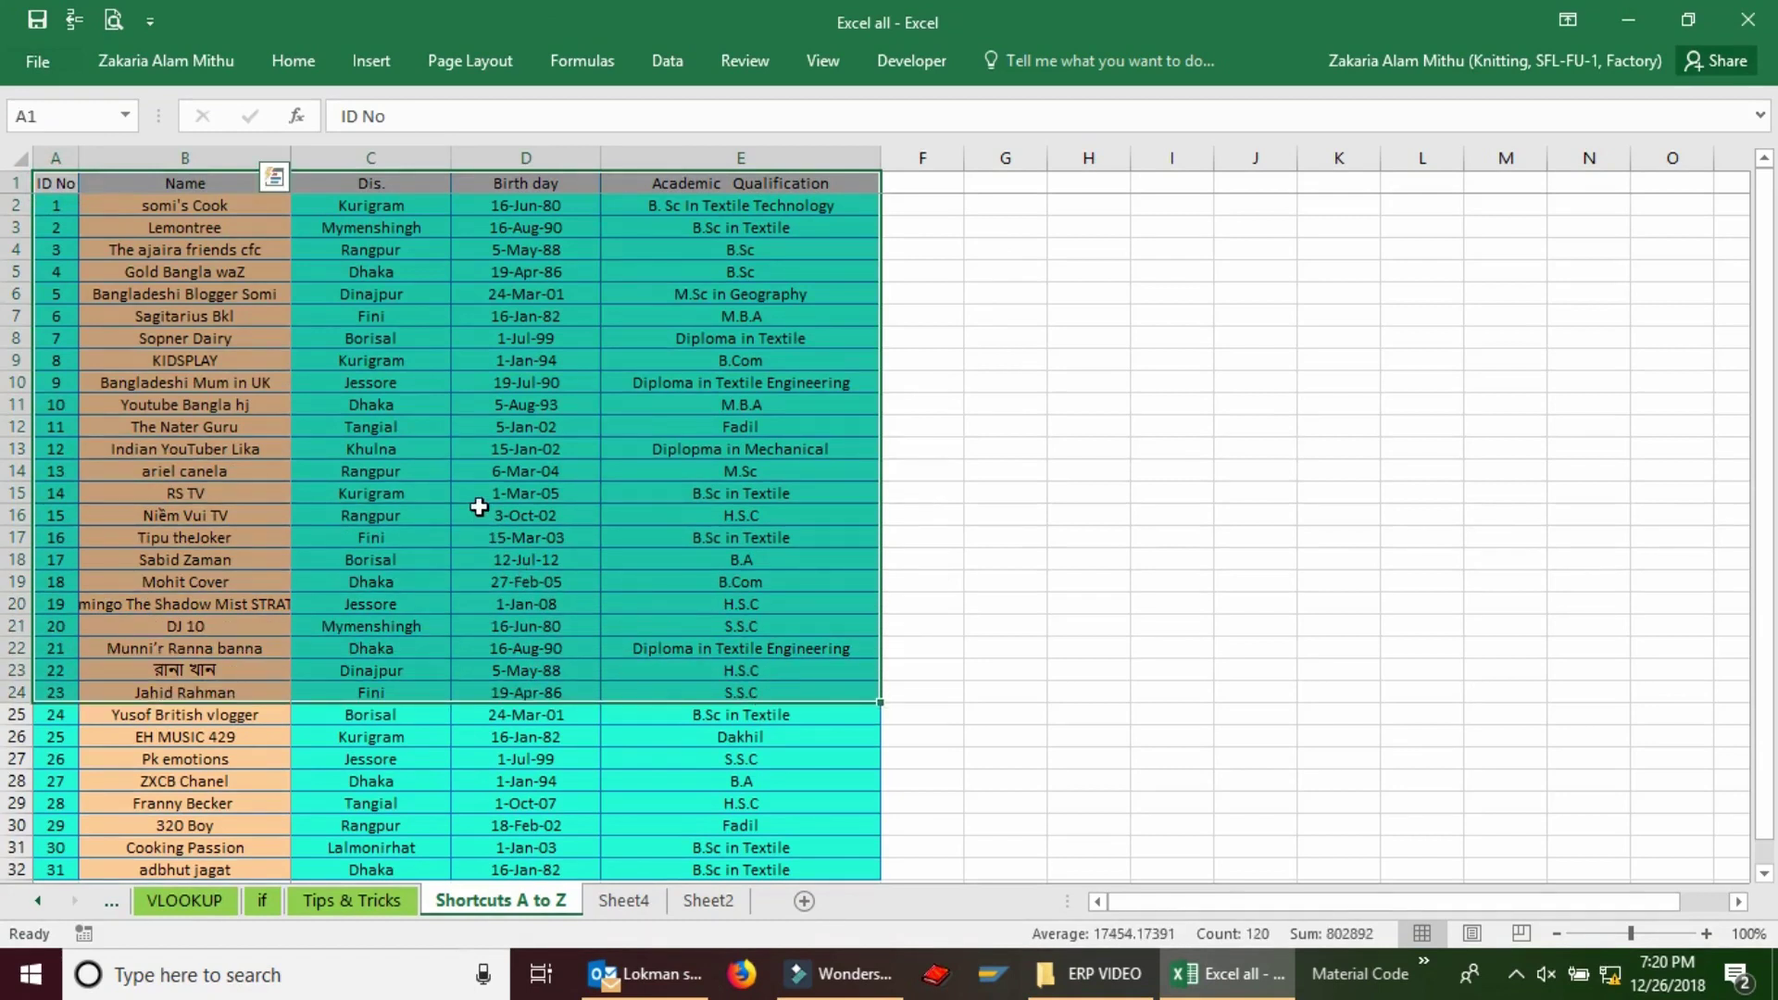
key(ctrl+i)
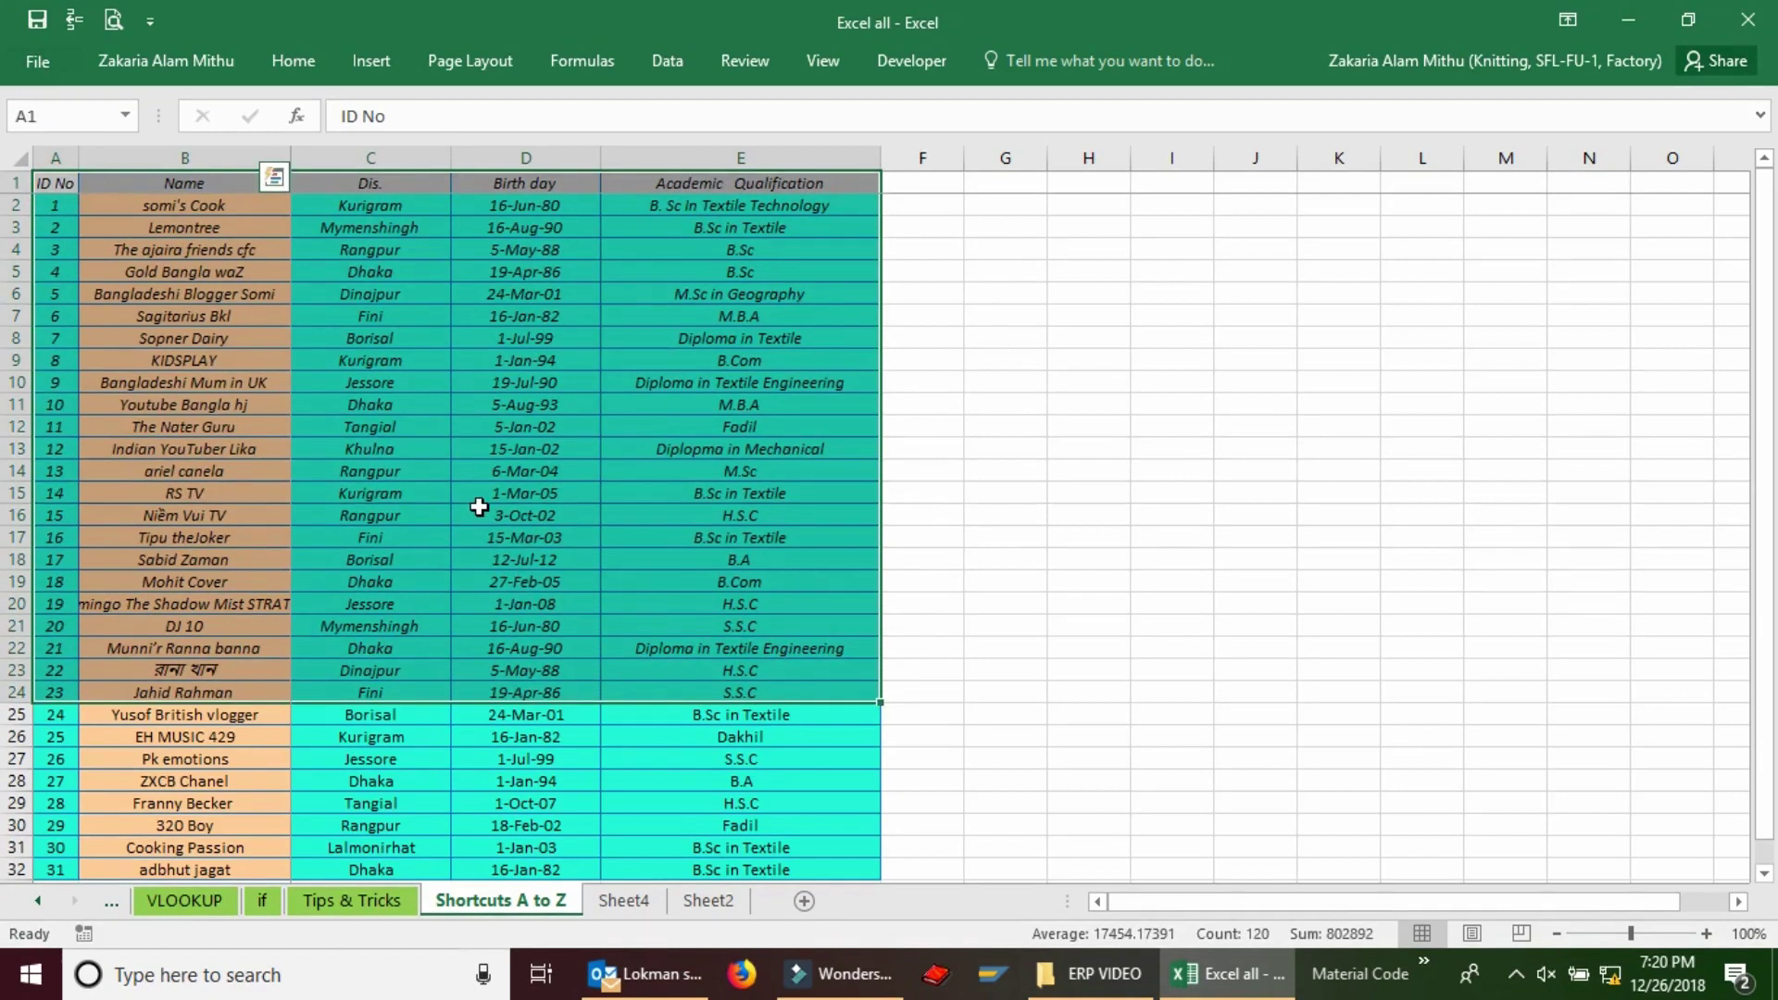
click(481, 737)
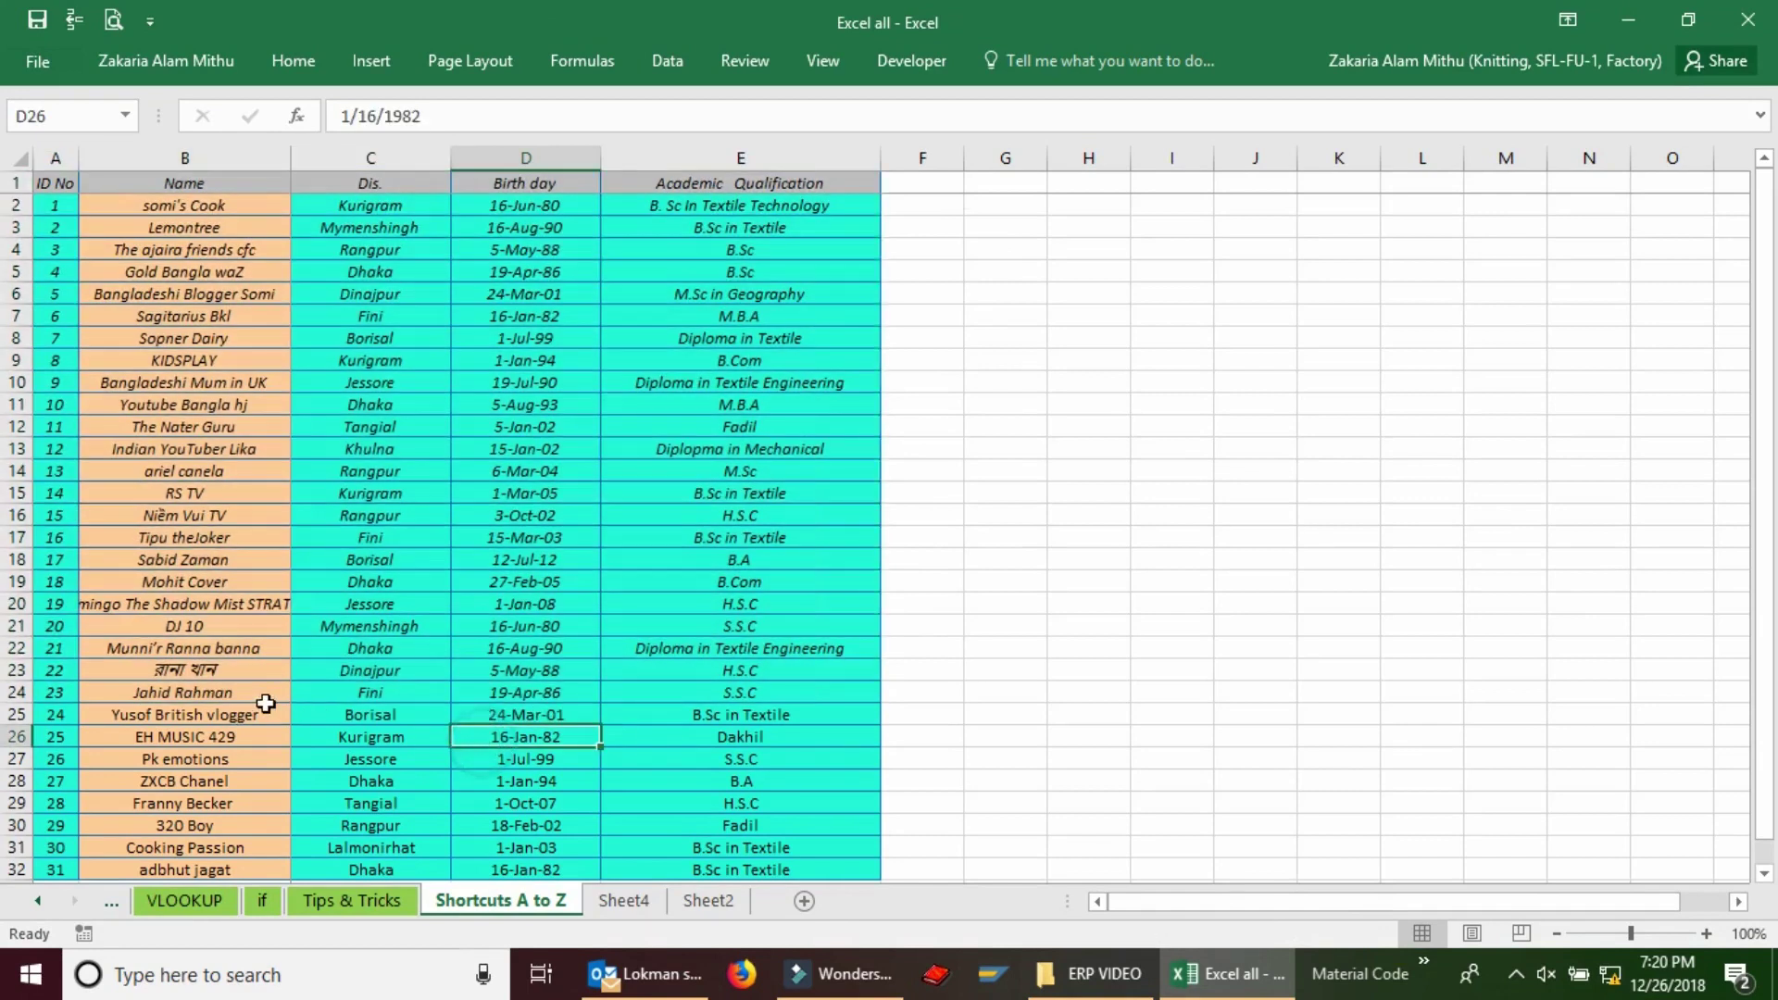
click(243, 653)
click(213, 736)
click(208, 714)
click(667, 737)
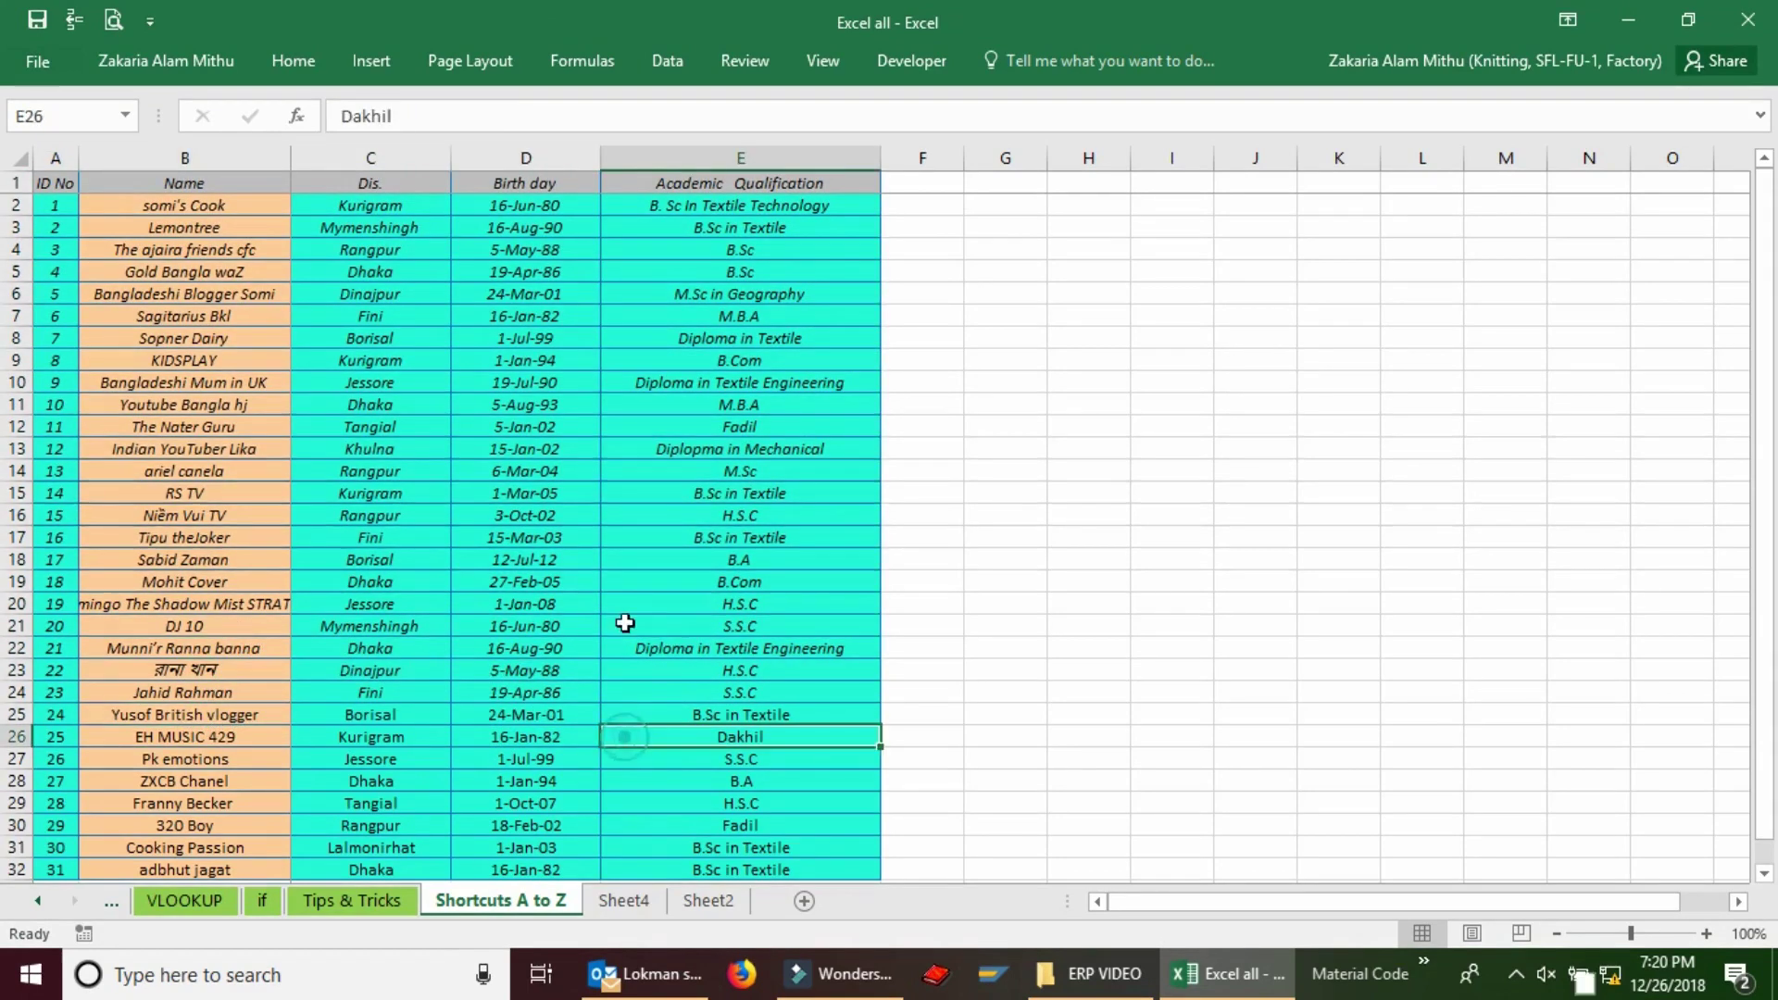
click(694, 515)
click(371, 382)
key(ctrl+z)
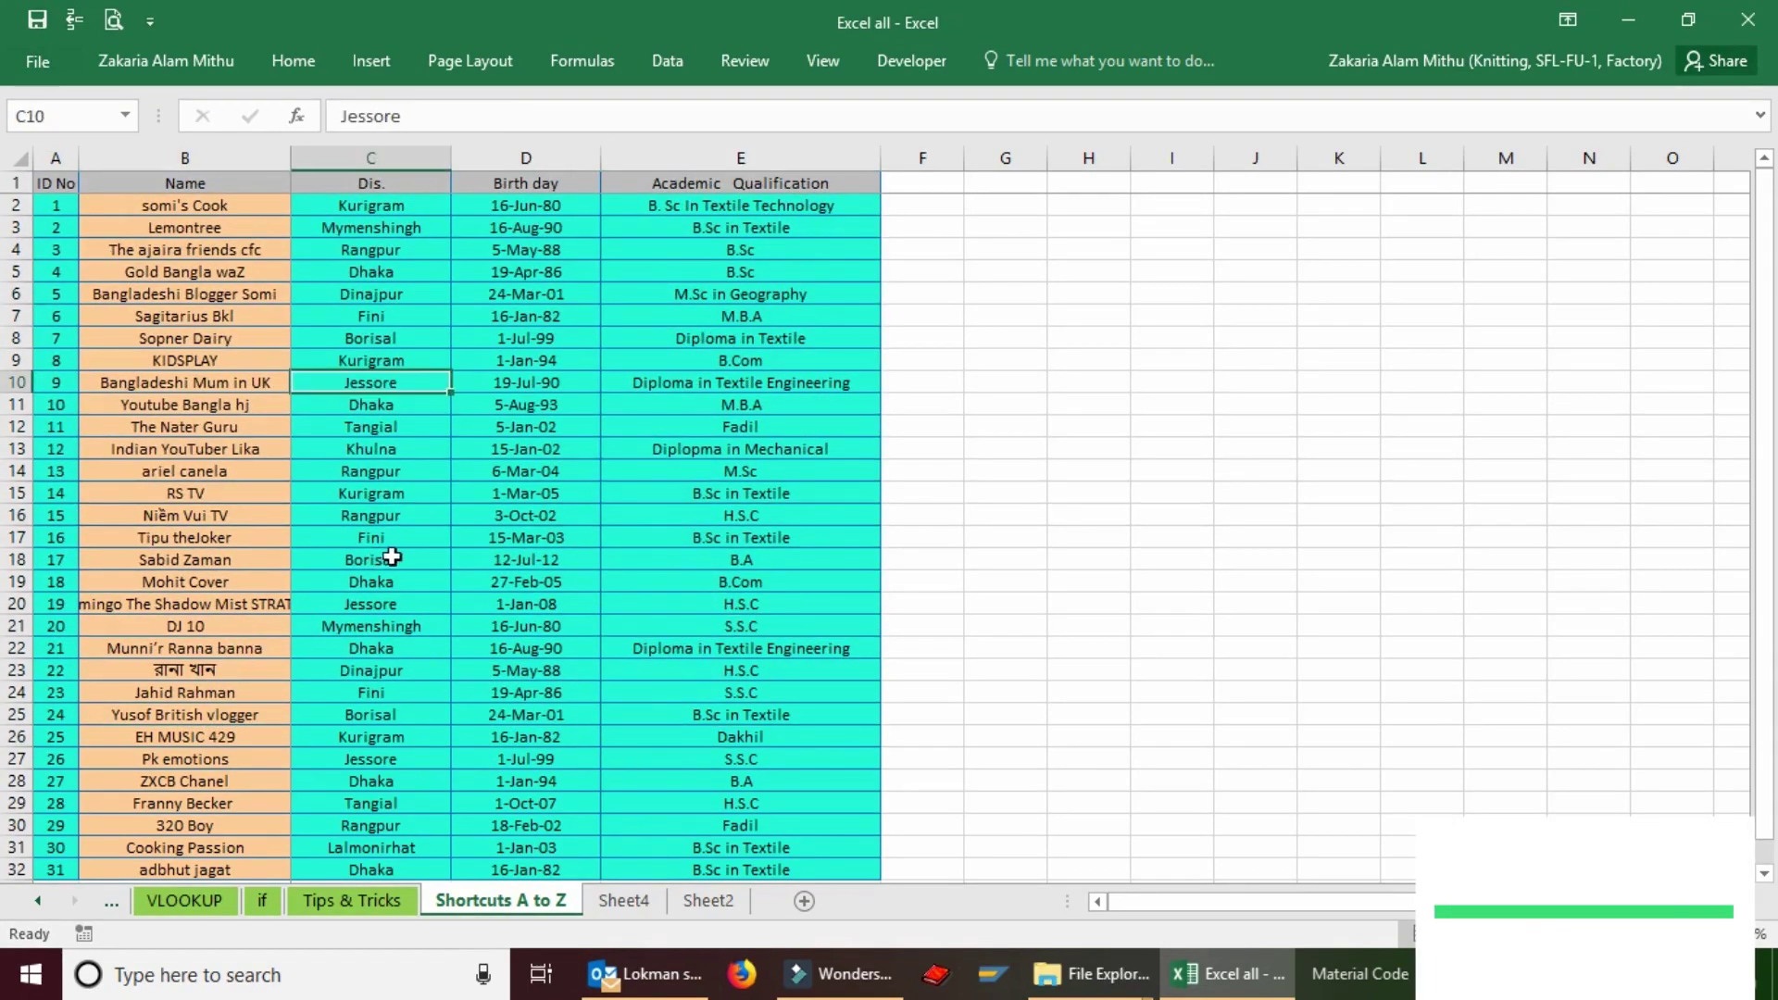
Redo the italic formatting with Ctrl+Y, then select D6:D11, C7:C18 and name cell B16.
key(ctrl+y)
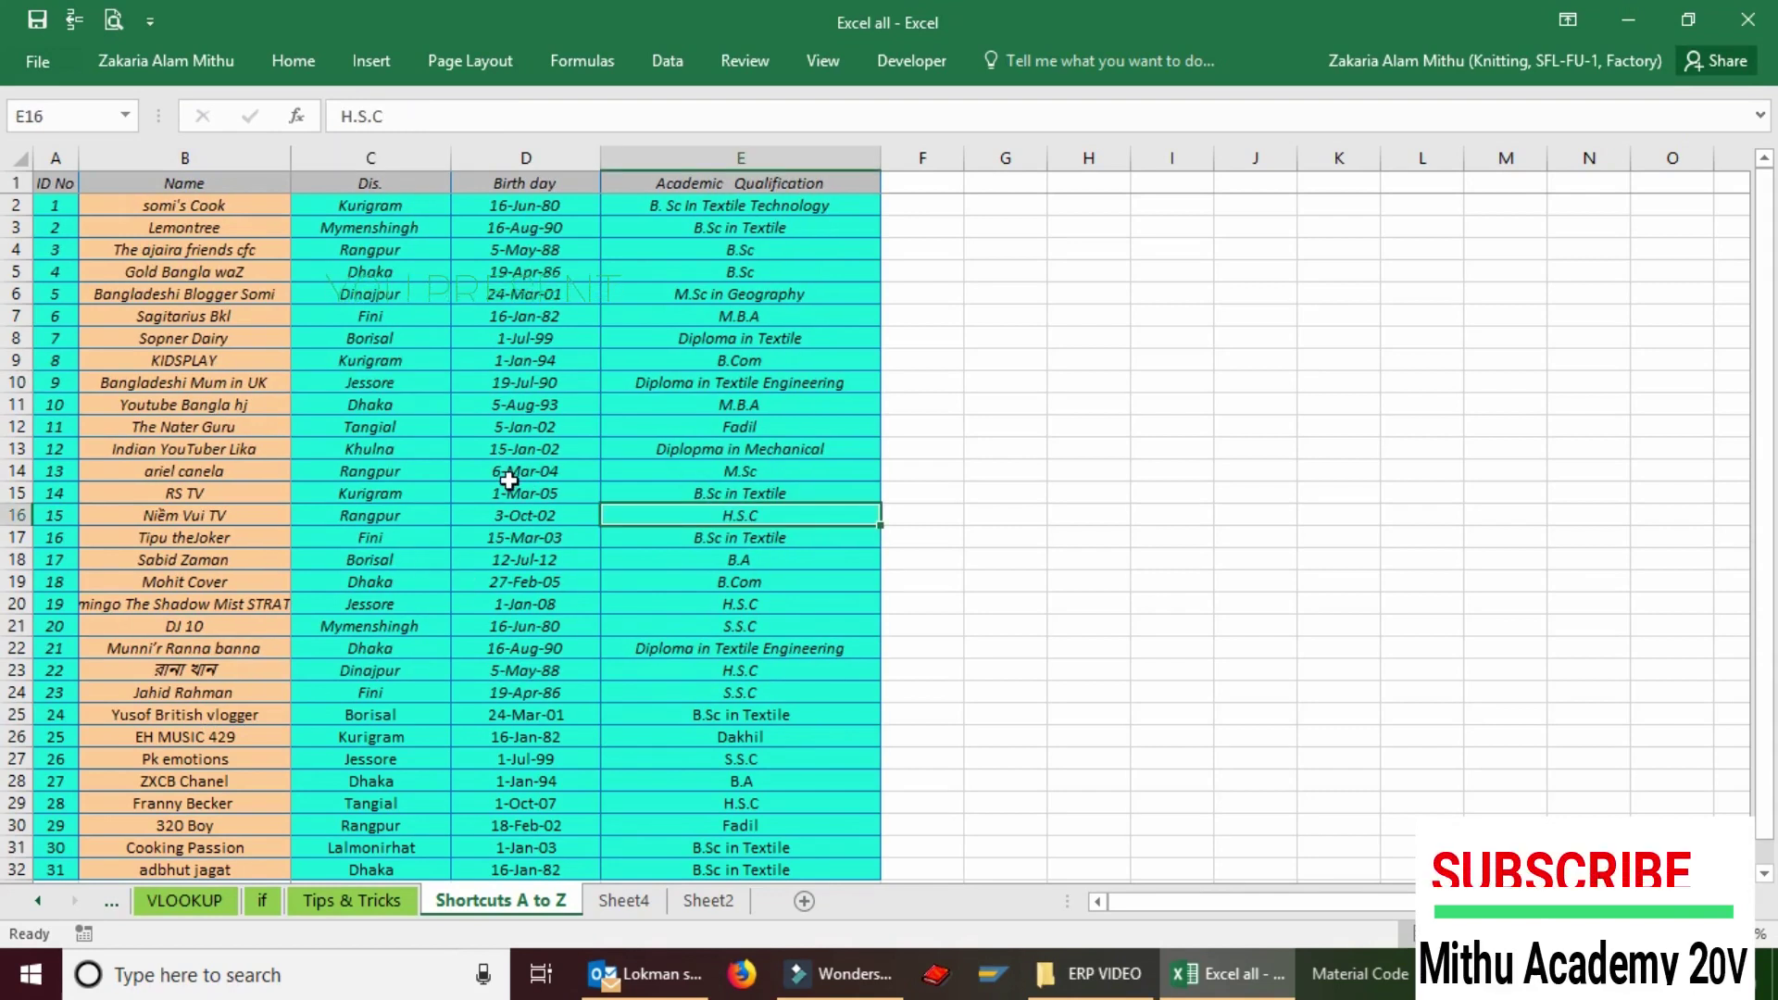
click(545, 436)
drag(556, 294, 553, 405)
drag(375, 316, 371, 560)
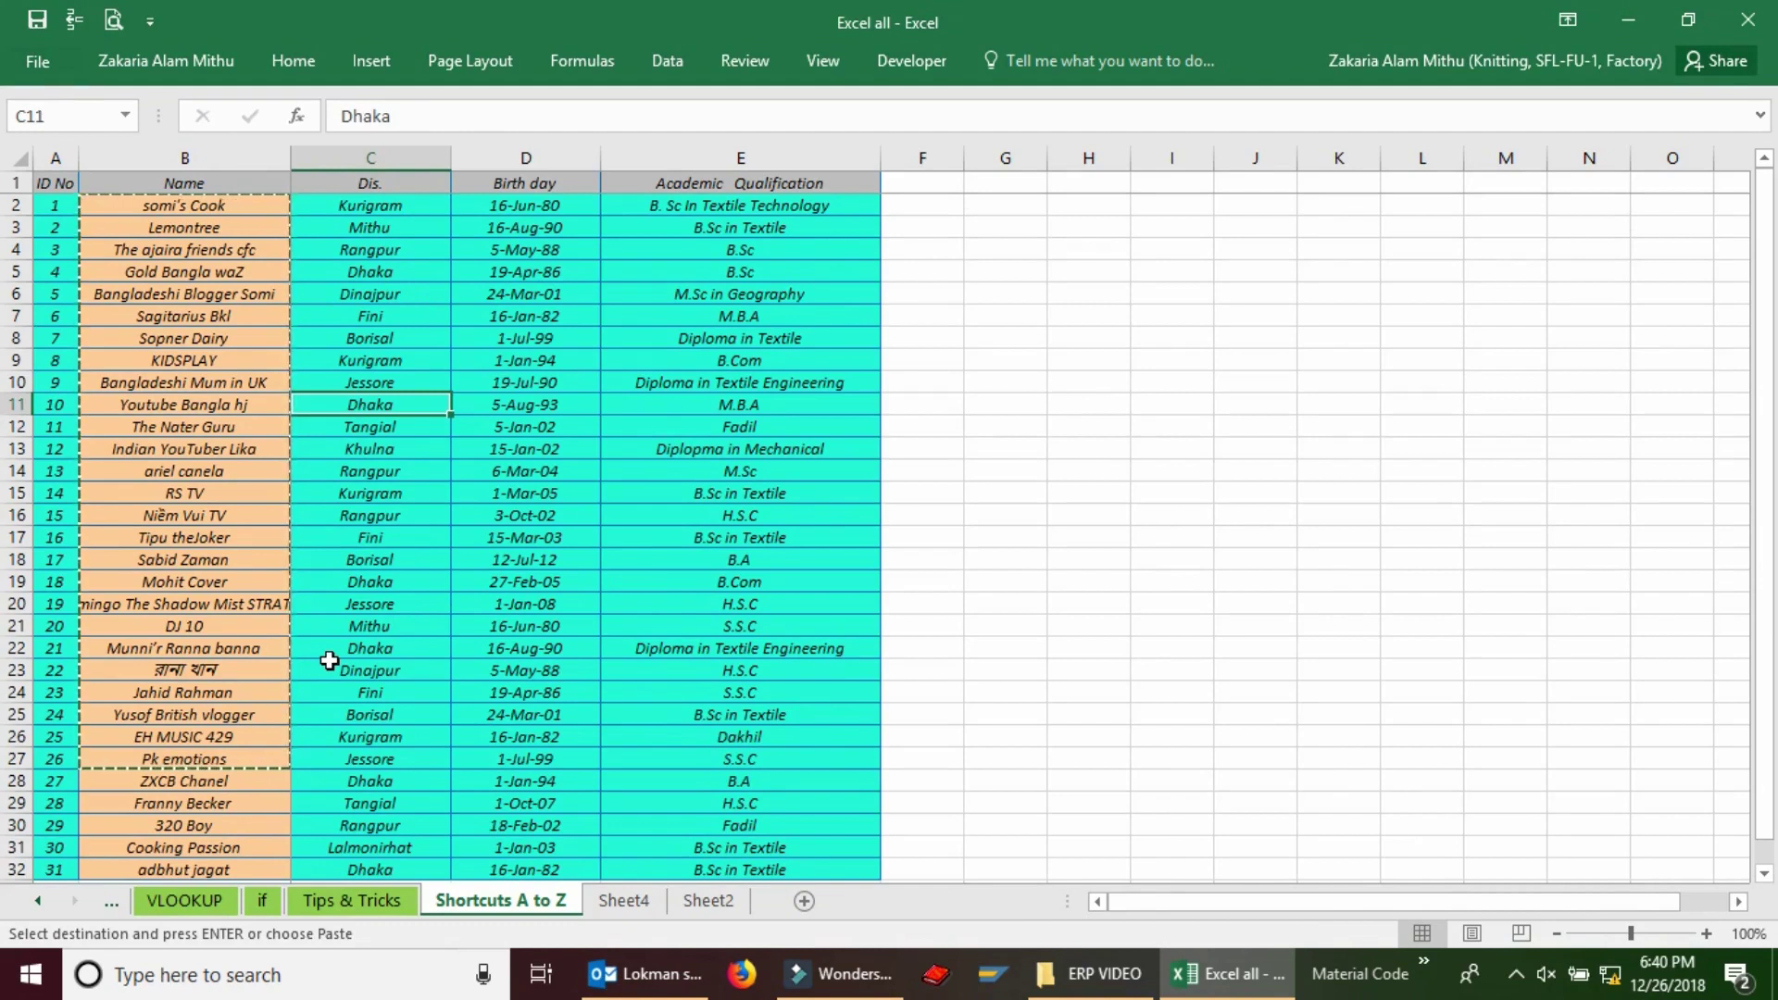
click(241, 507)
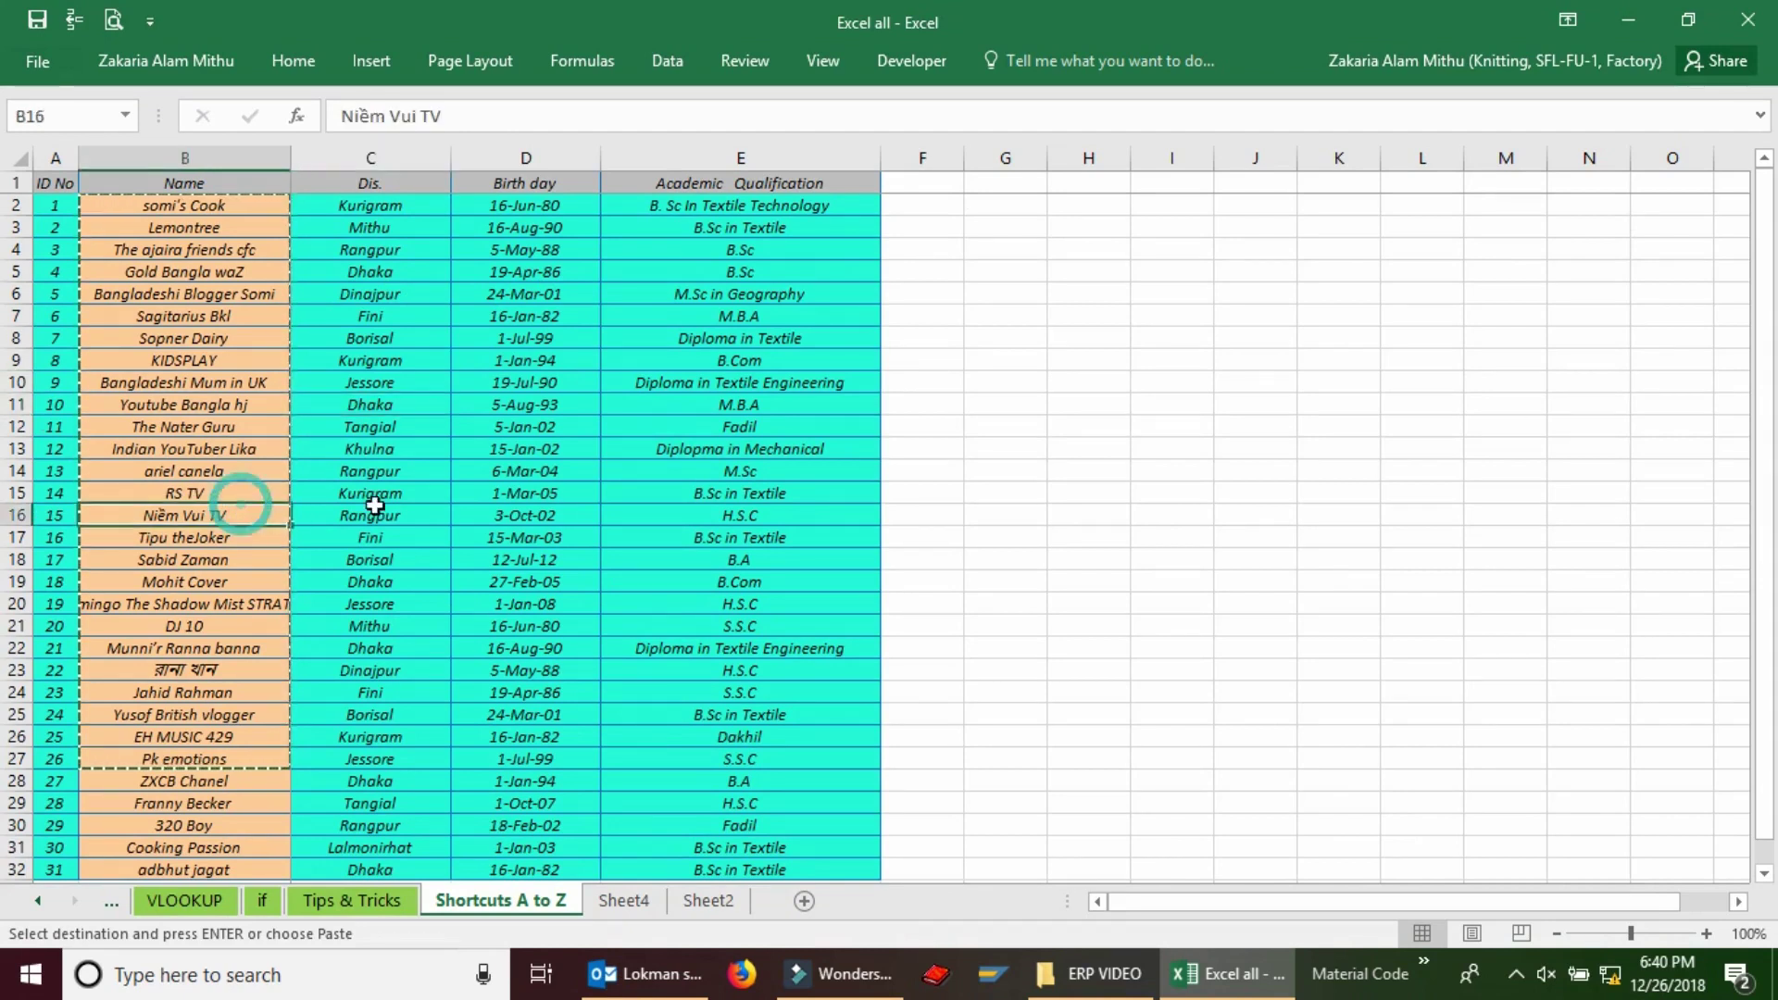